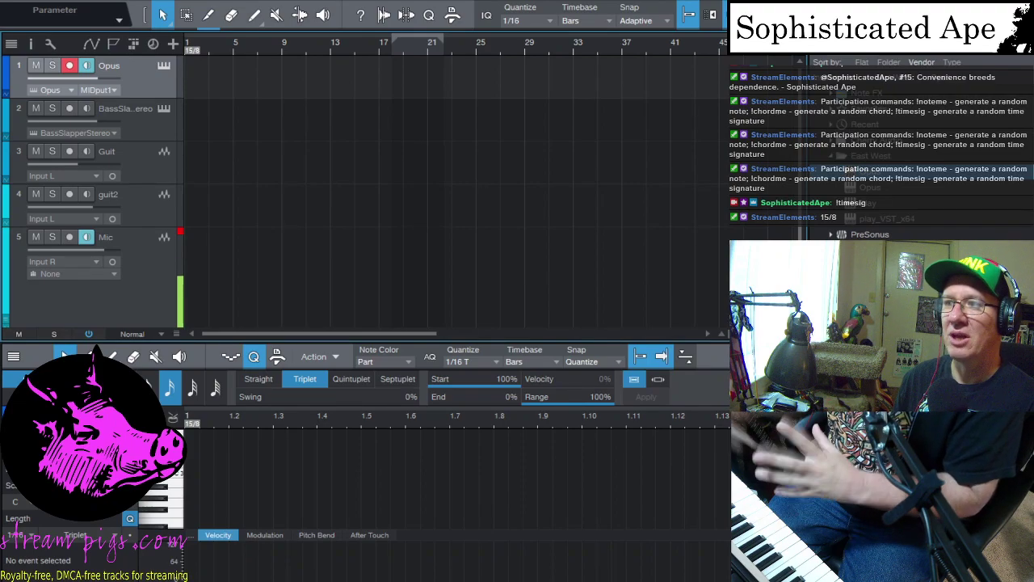
Step: Create a one-bar part at bar 1 on the Opus track and enlarge the note editor
double_click(194, 92)
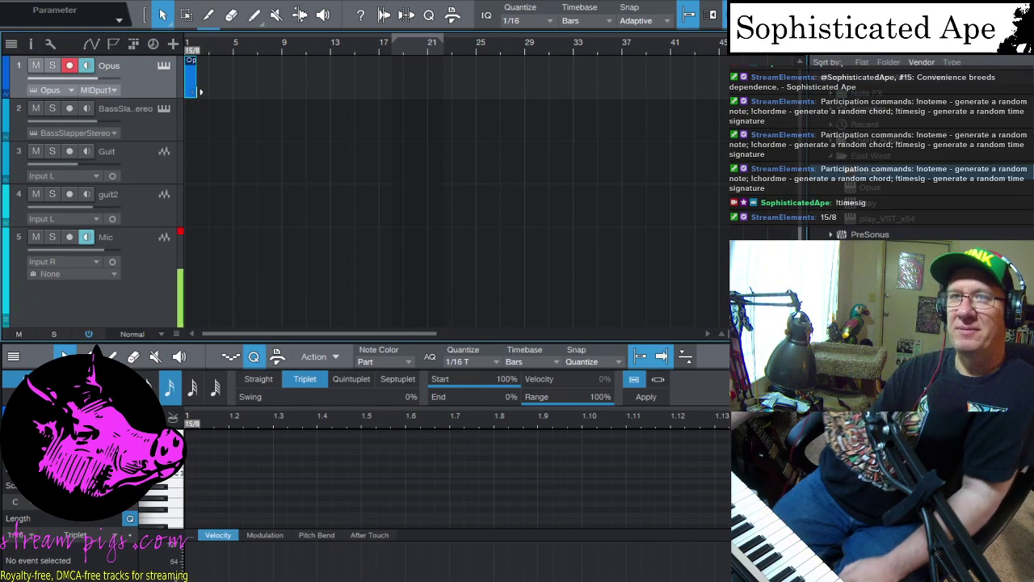
left_click(192, 91)
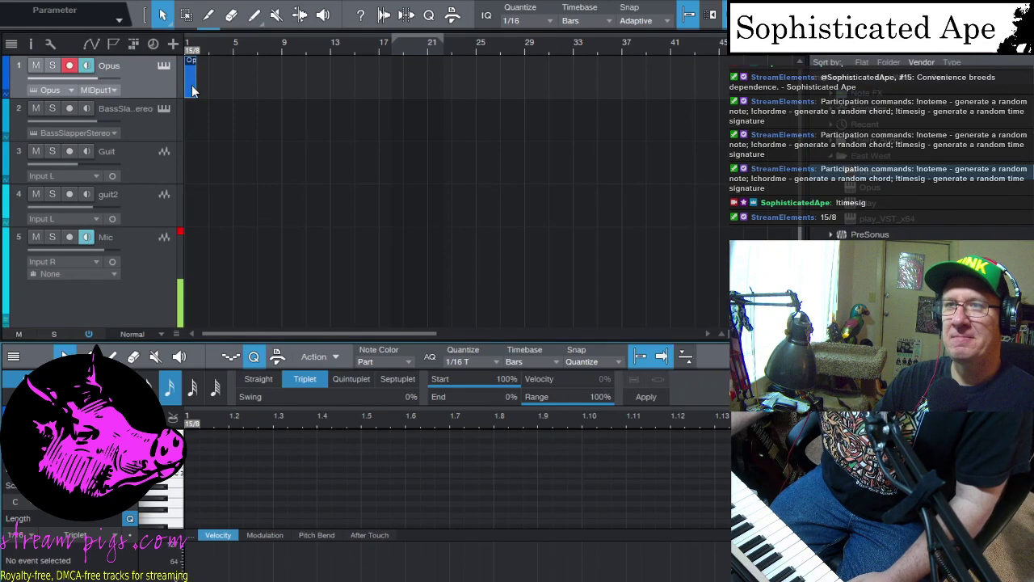
key("w")
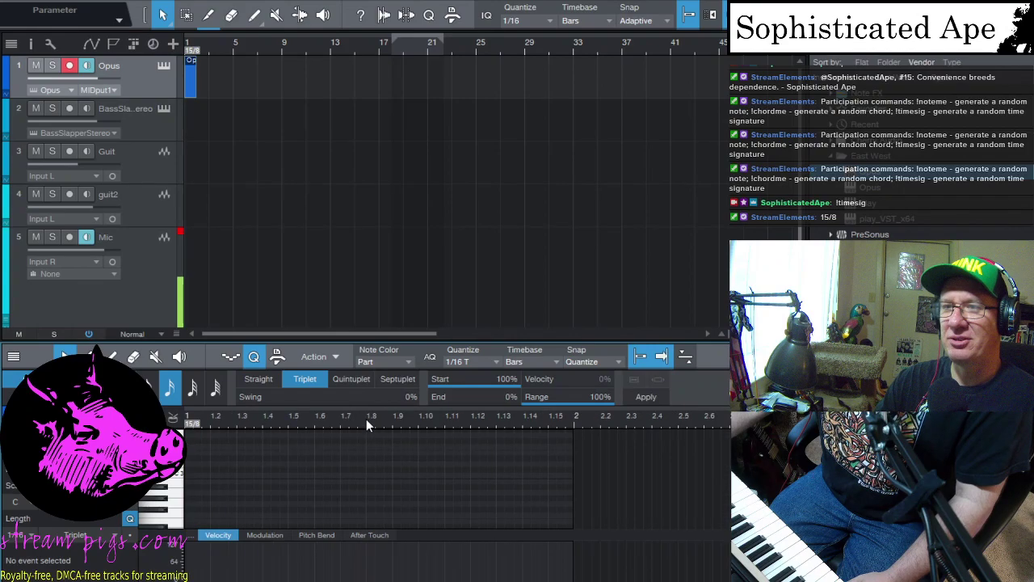
scroll(373, 456, "down", 5)
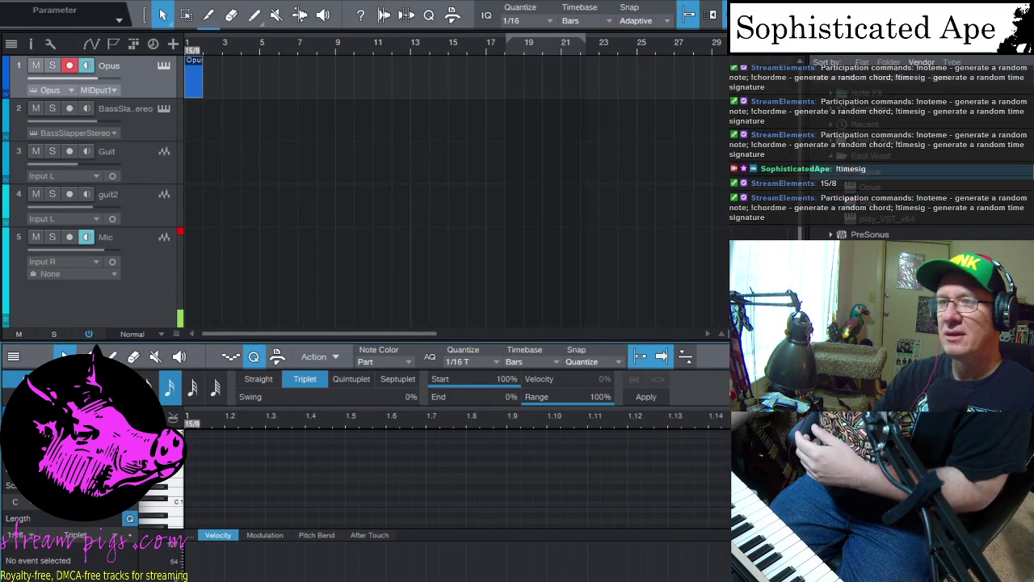
left_click_drag(406, 342, 403, 325)
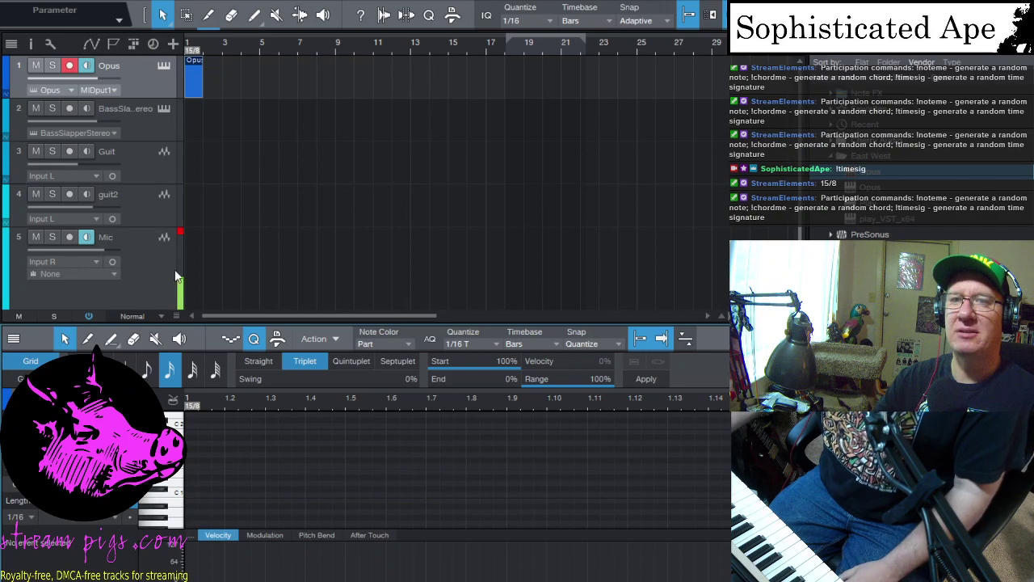
Step: With the Paint tool, add C1 notes on beats 1, 2, 4 and 6 and E1 notes on beats 3, 5 and 7
left_click(109, 341)
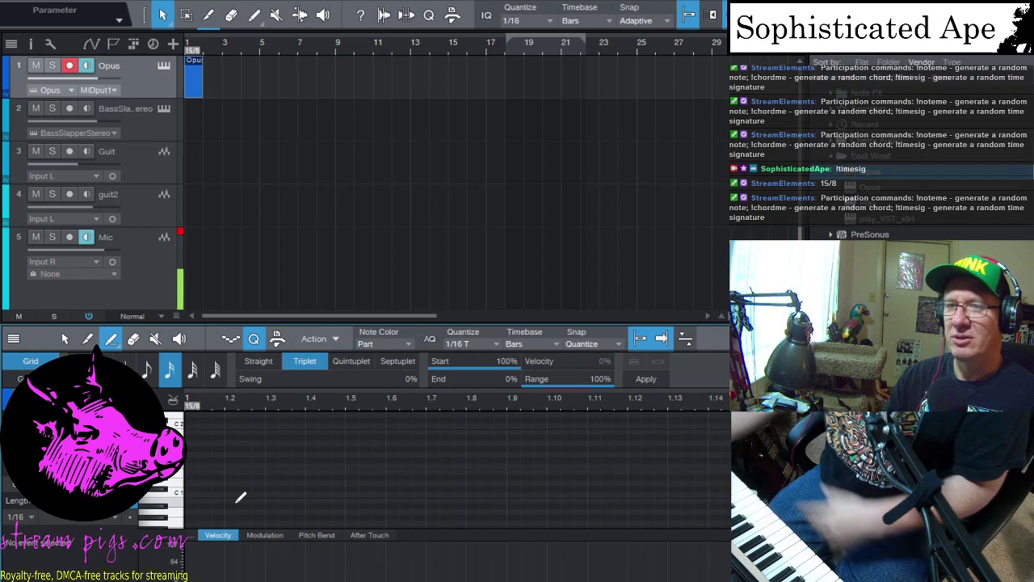
left_click(194, 494)
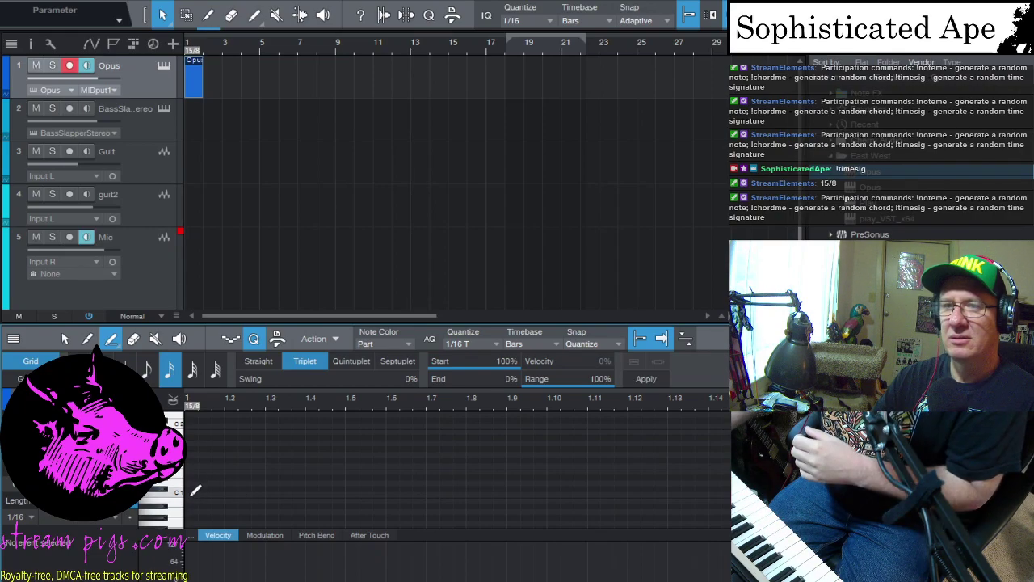
left_click(231, 494)
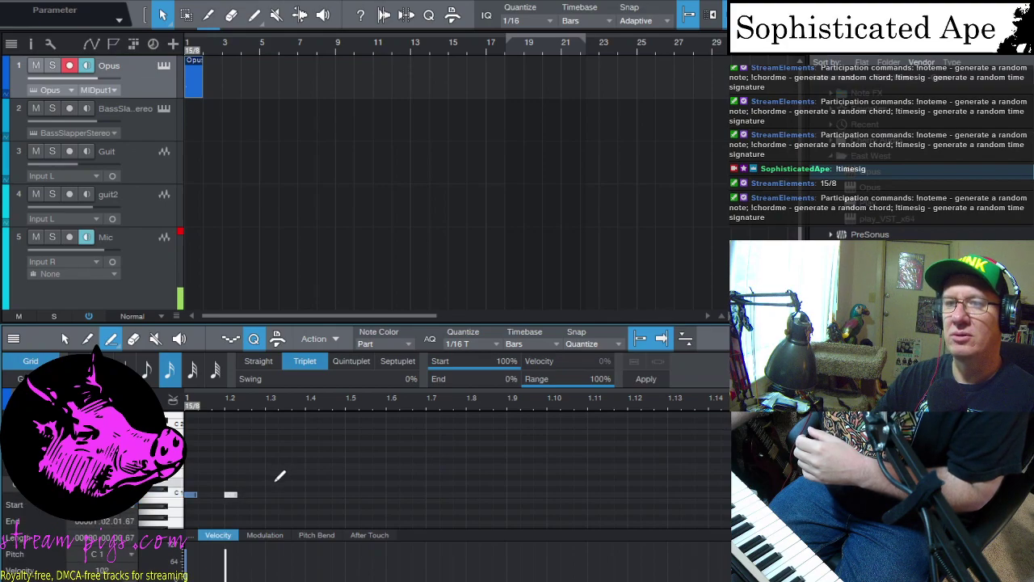
left_click(270, 470)
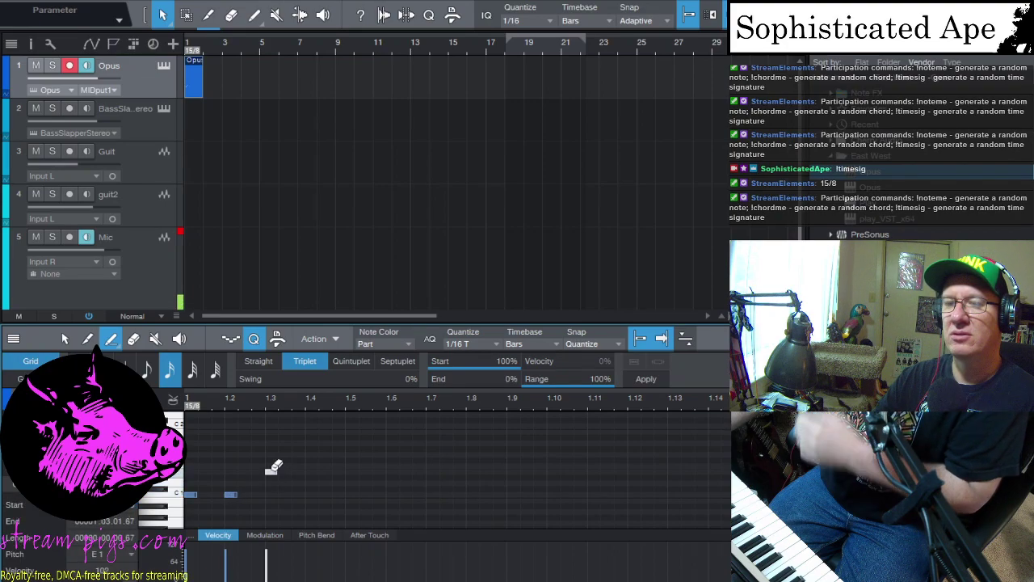
left_click(313, 493)
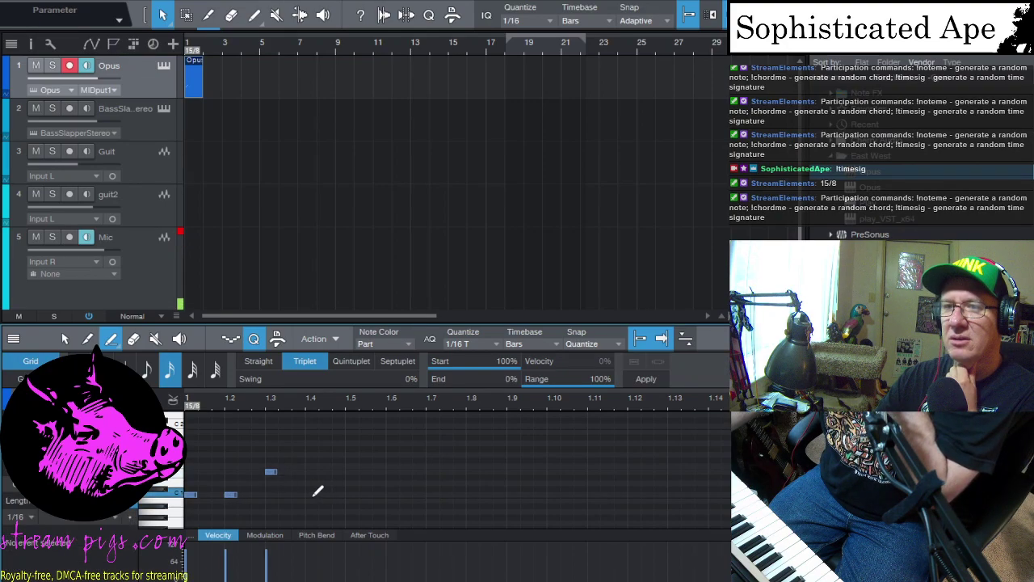
left_click(351, 471)
left_click(394, 493)
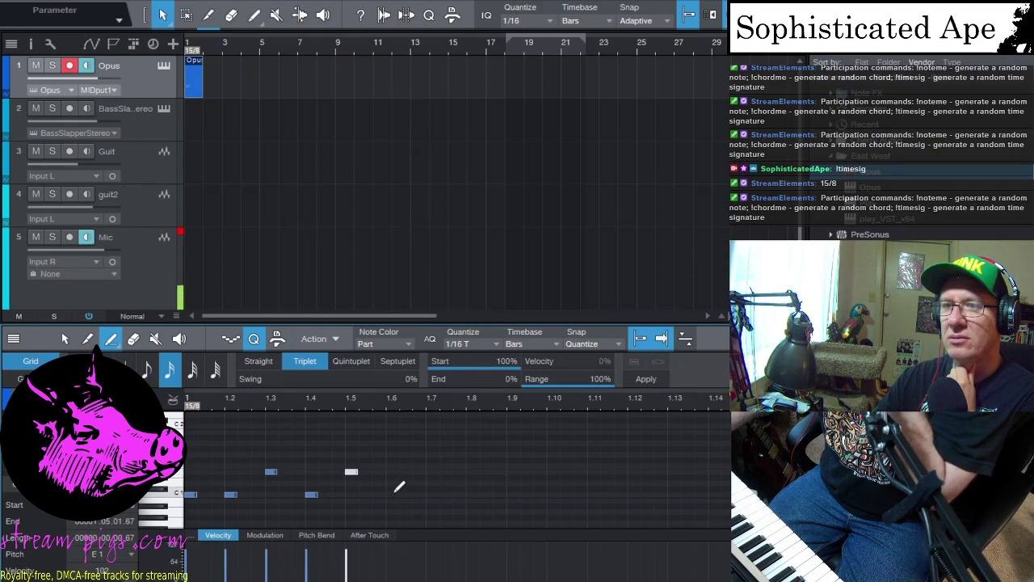
left_click(432, 470)
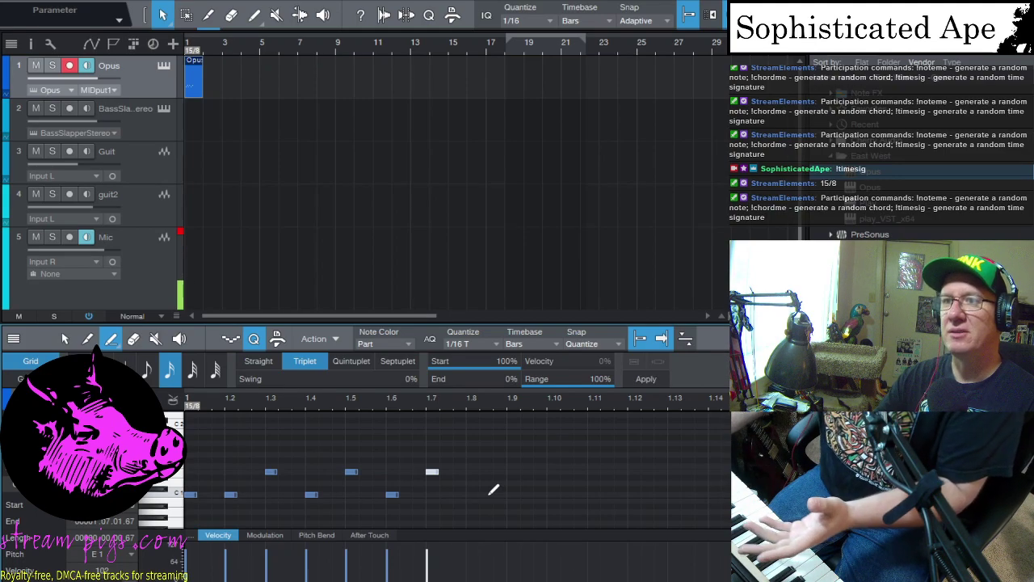
Step: Continue the pattern with C1 notes on beats 8, 9, 12 and 13 and E1 notes on beats 10 and 14
left_click(473, 493)
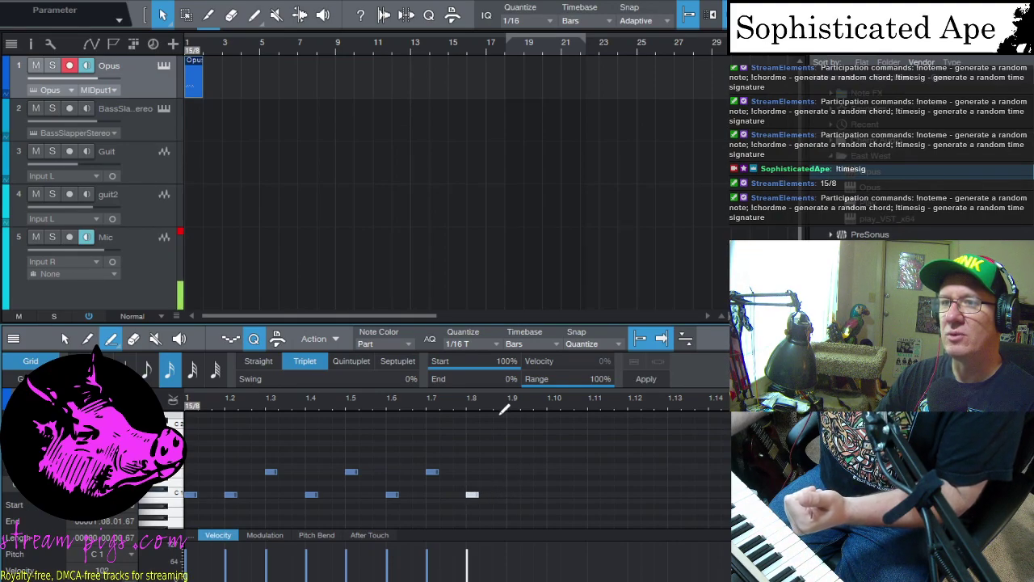
left_click(552, 472)
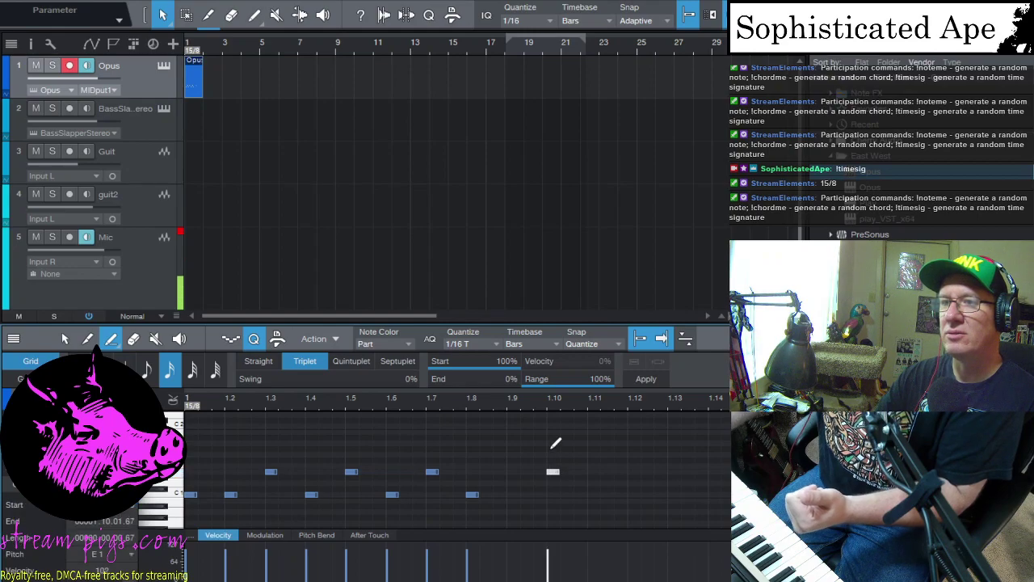
left_click(633, 494)
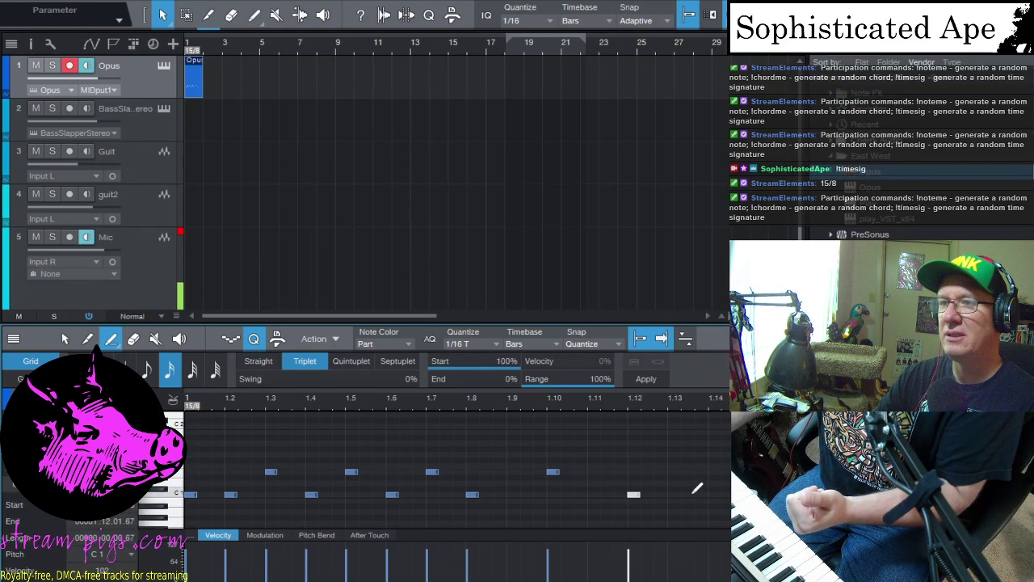
left_click(723, 472)
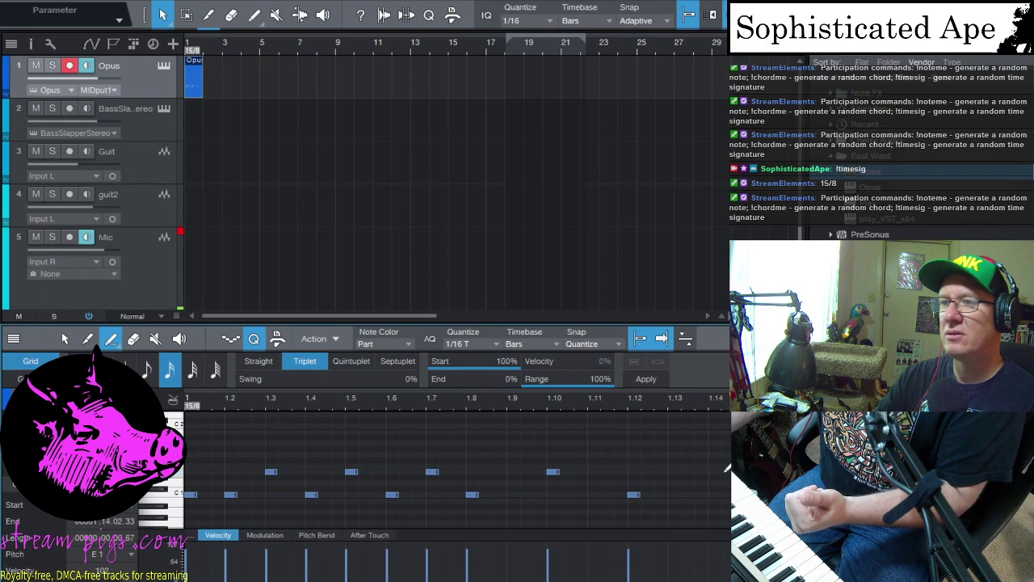
left_click(718, 471)
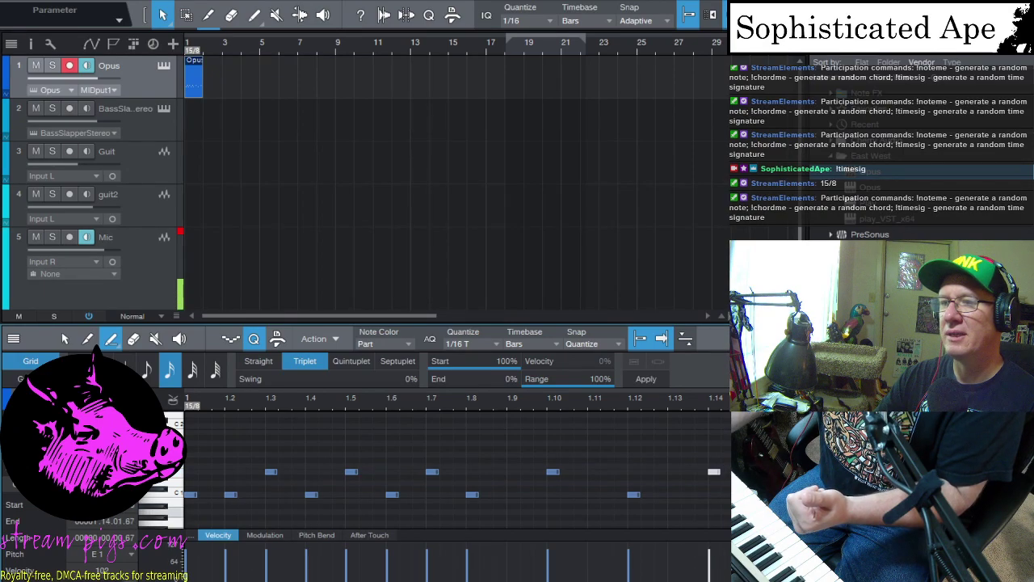
left_click(514, 494)
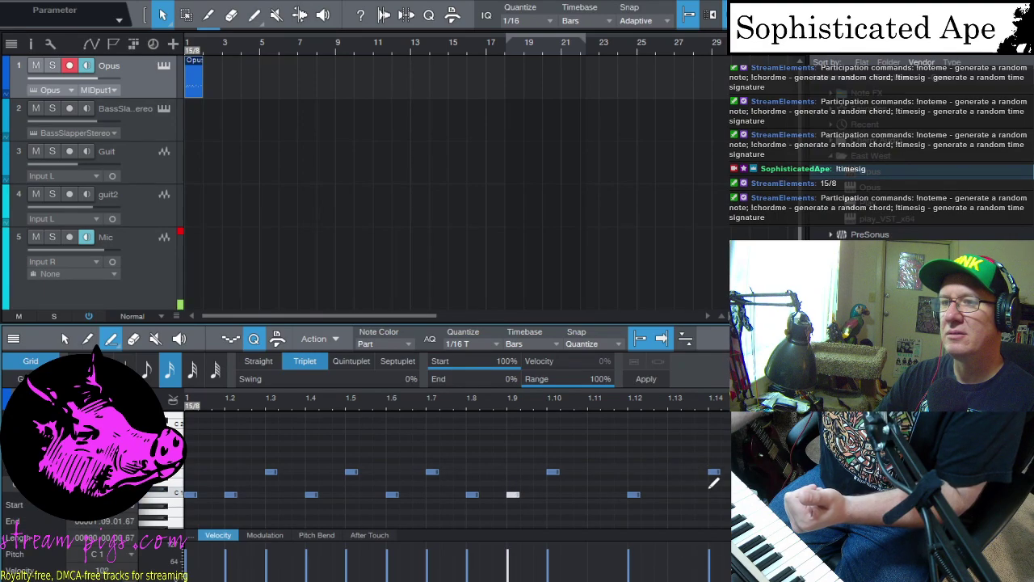
left_click(673, 493)
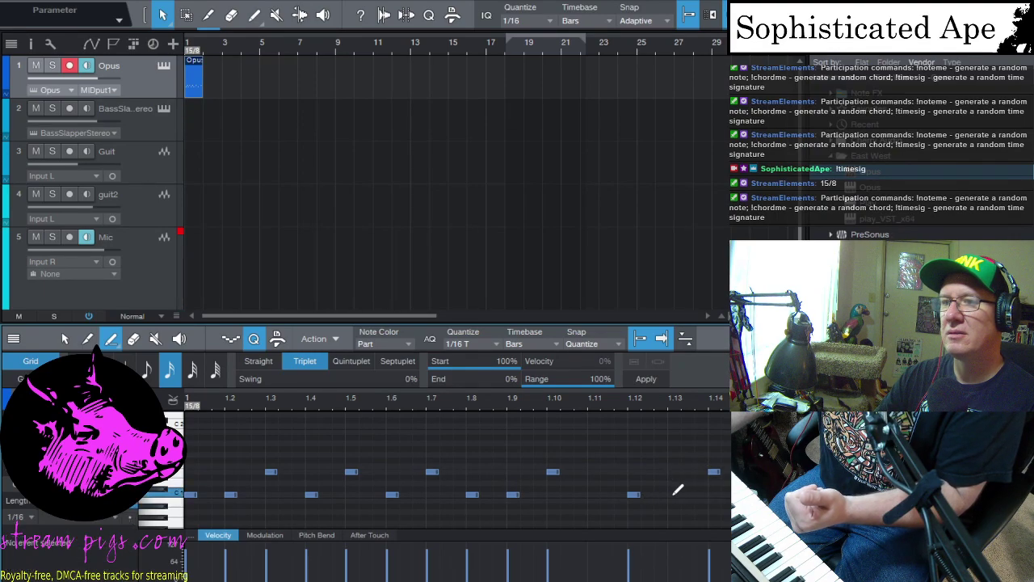
Step: Loop the one-bar Opus part and add C1 notes on beats 11 and 15
left_click(193, 81)
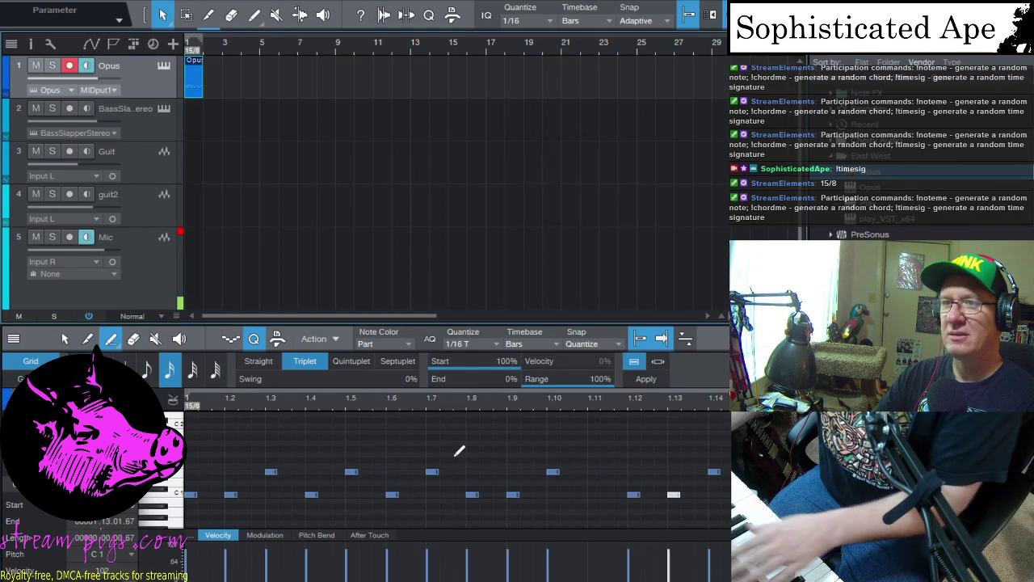
key("p")
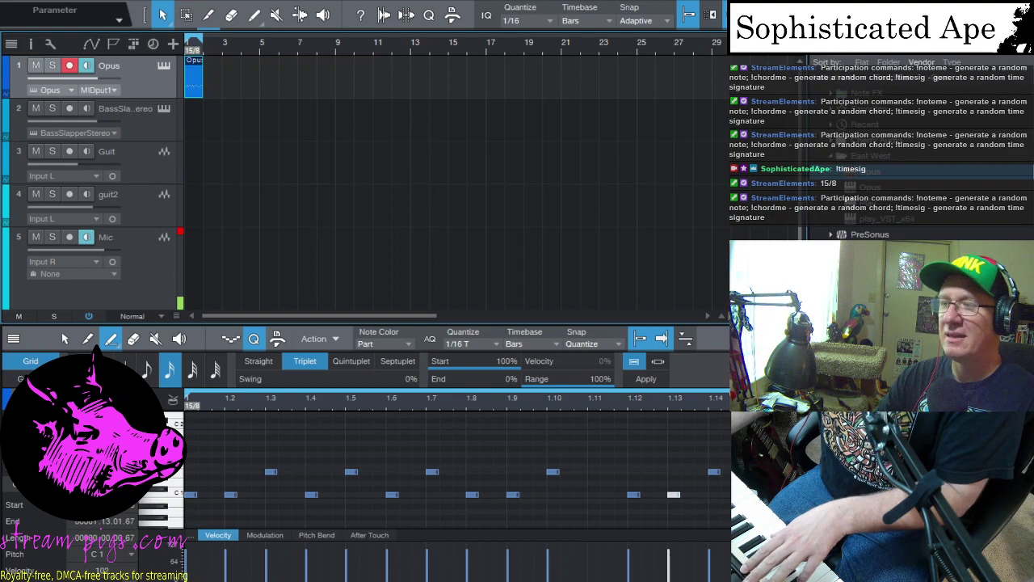
left_click(592, 494)
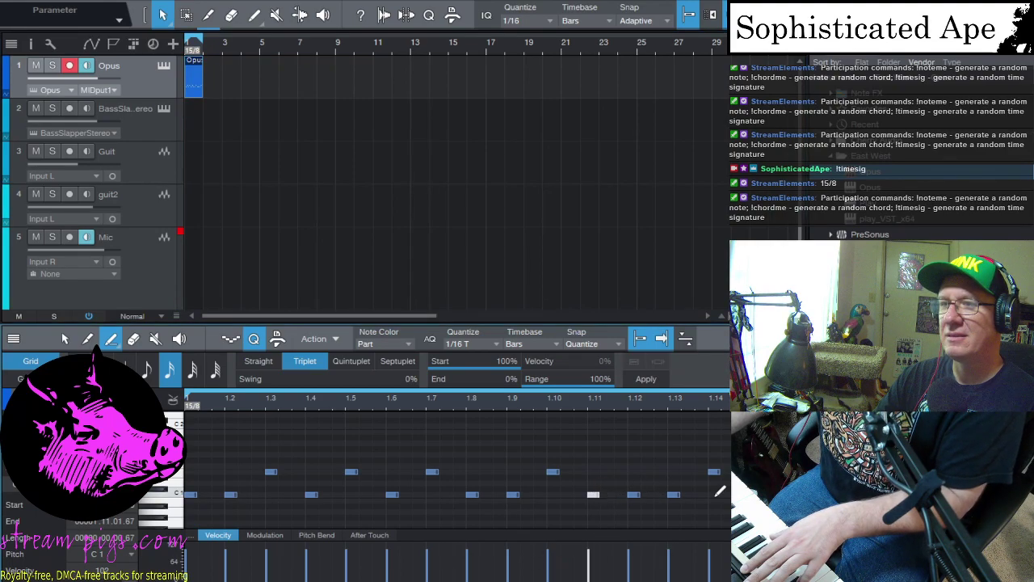
left_click(756, 495)
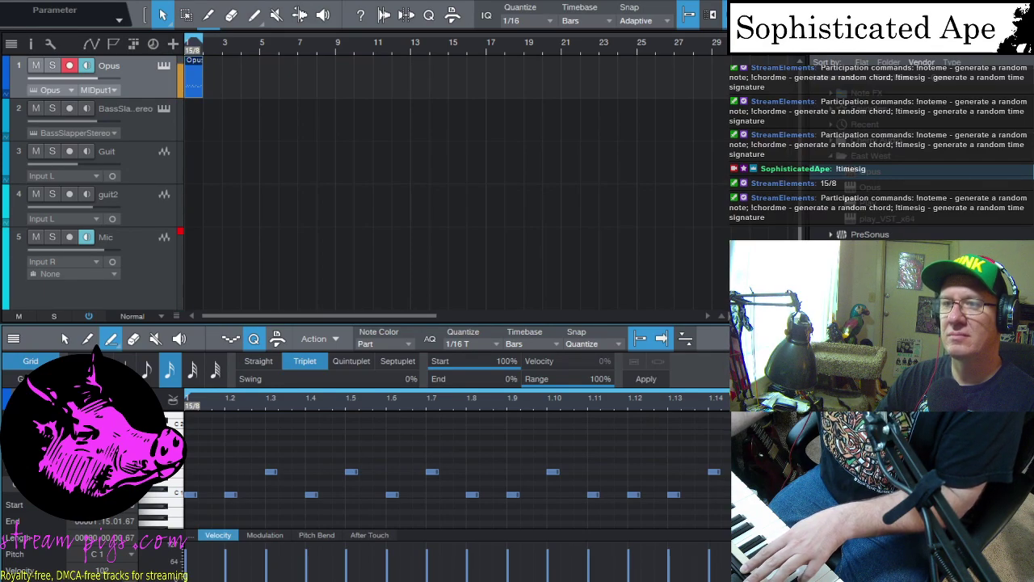
Step: Add an F#1 note on each of the 15 beats of the bar
left_click(192, 459)
left_click(230, 459)
left_click(270, 460)
left_click(311, 460)
left_click(352, 460)
left_click(391, 460)
left_click(432, 460)
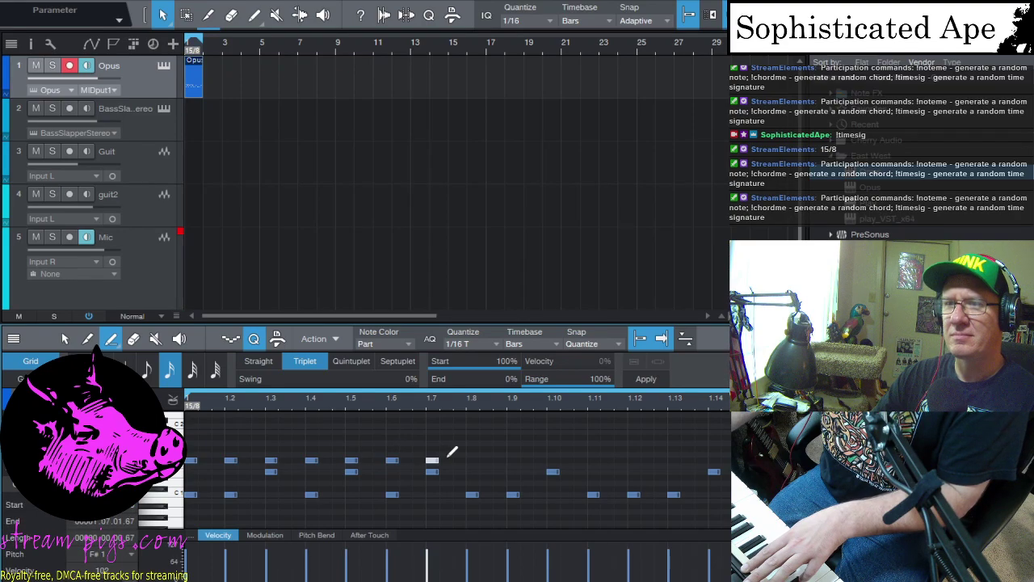
left_click(472, 460)
left_click(513, 460)
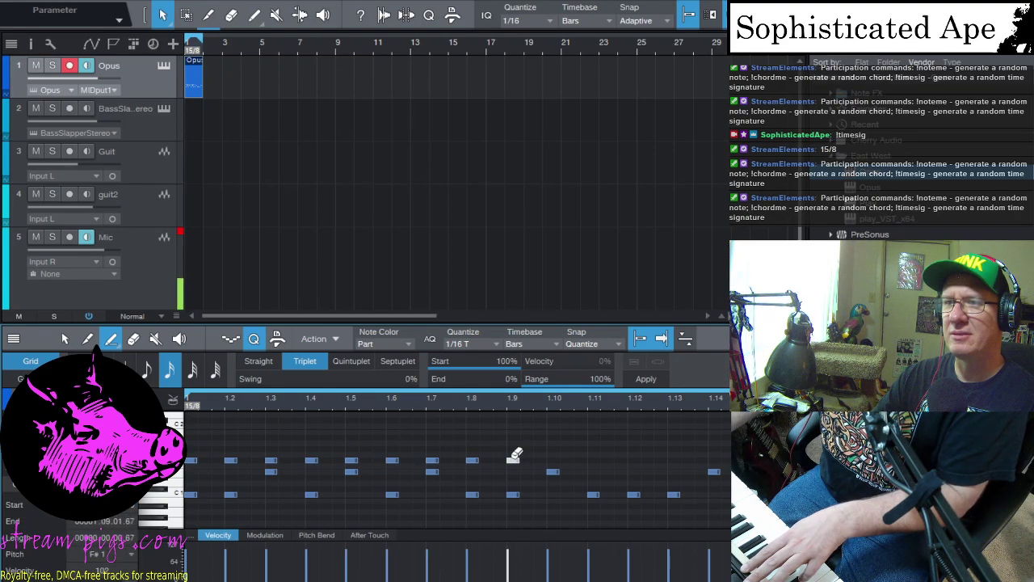
left_click(553, 459)
left_click(594, 460)
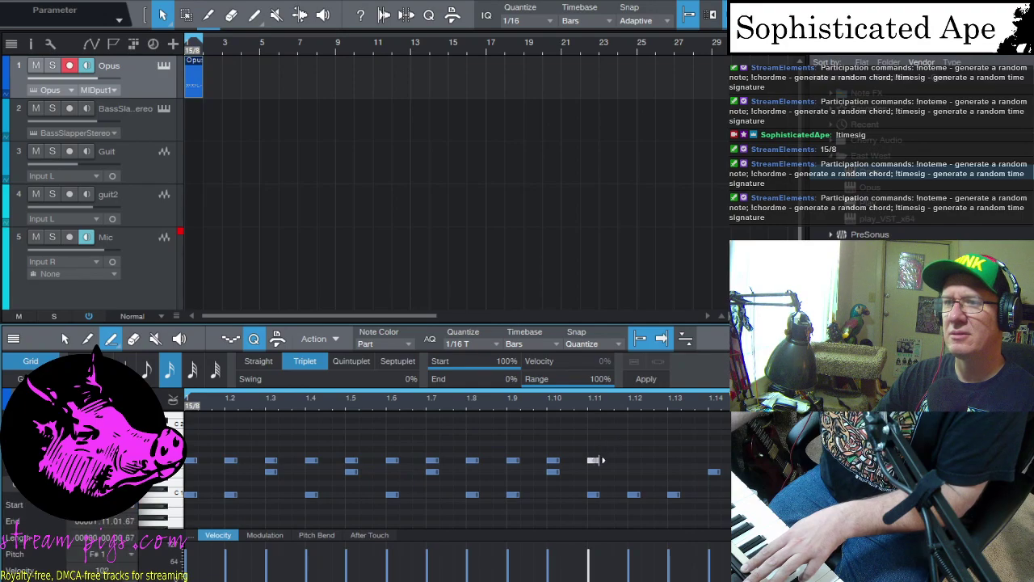
left_click(633, 460)
left_click(673, 460)
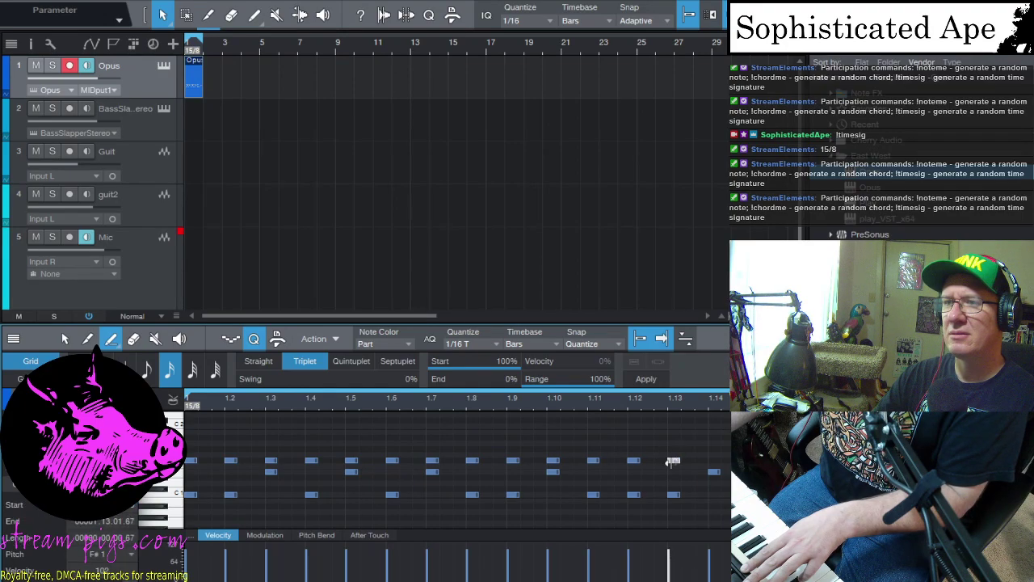
left_click(715, 460)
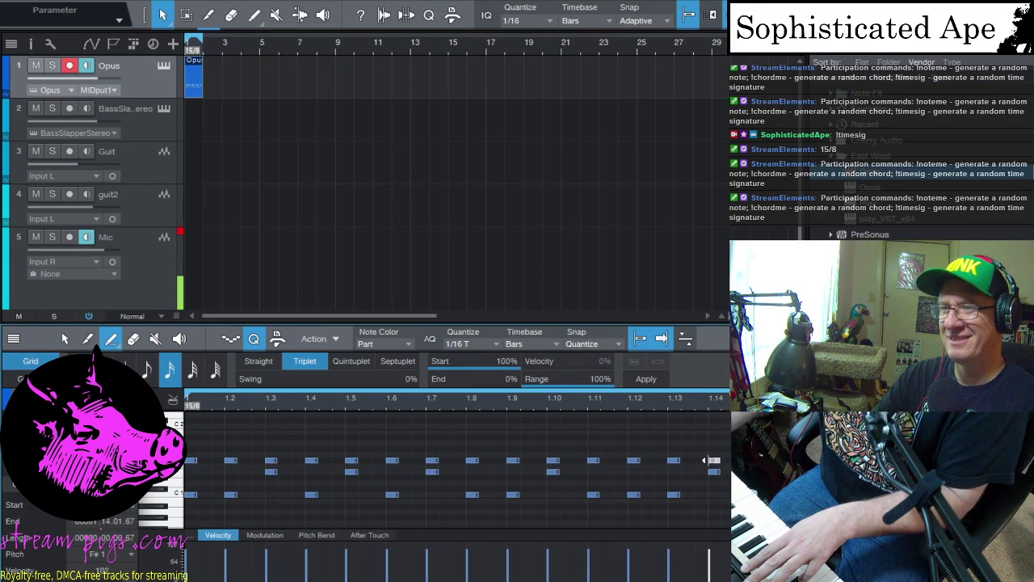
left_click(755, 460)
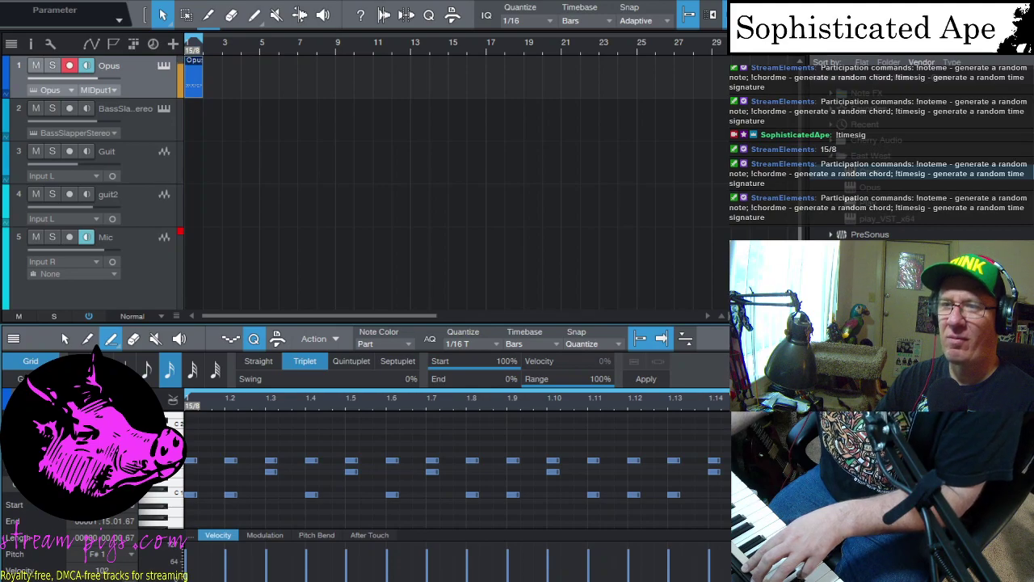
Step: Redraw the C1 note on beat 9 and delete the C1 note on beat 12
left_click(515, 494)
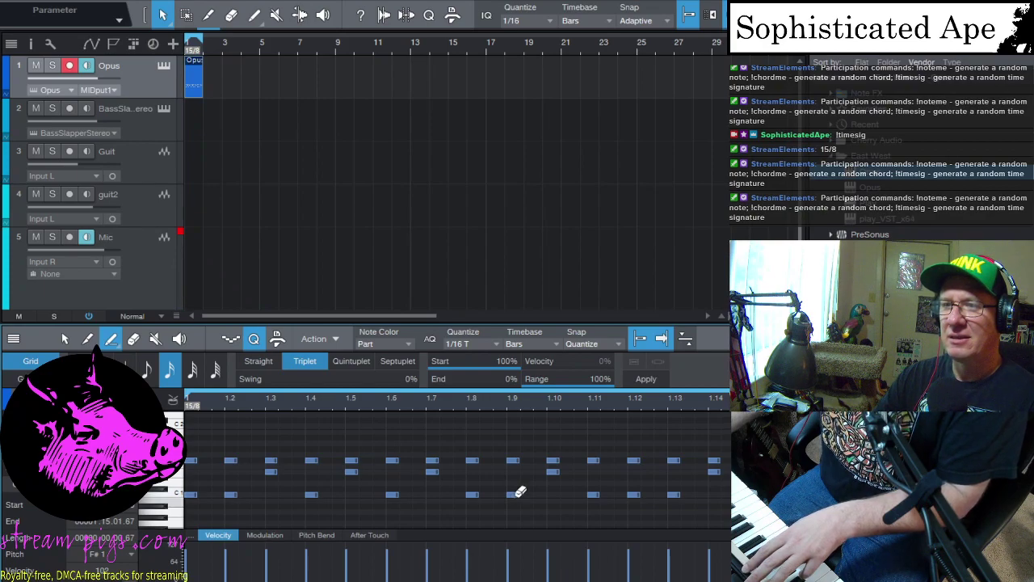
left_click_drag(521, 491, 635, 491)
left_click(514, 490)
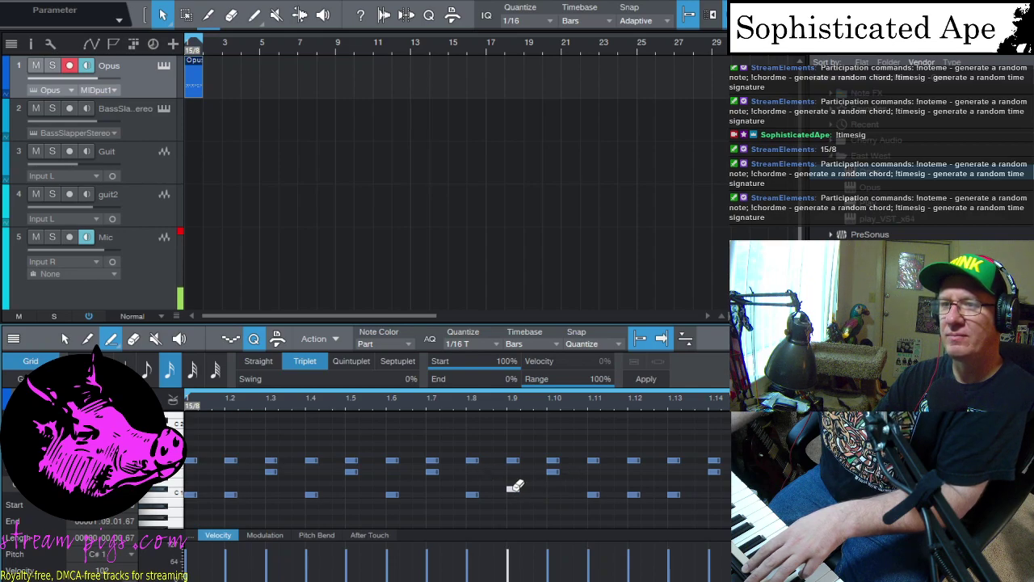
left_click(635, 493)
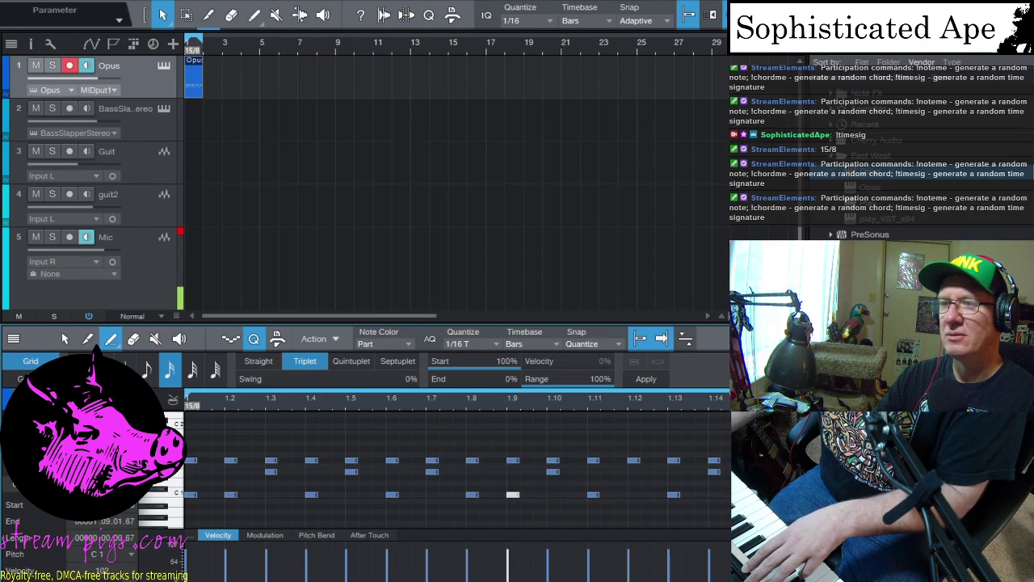
scroll(457, 469, "right", 1)
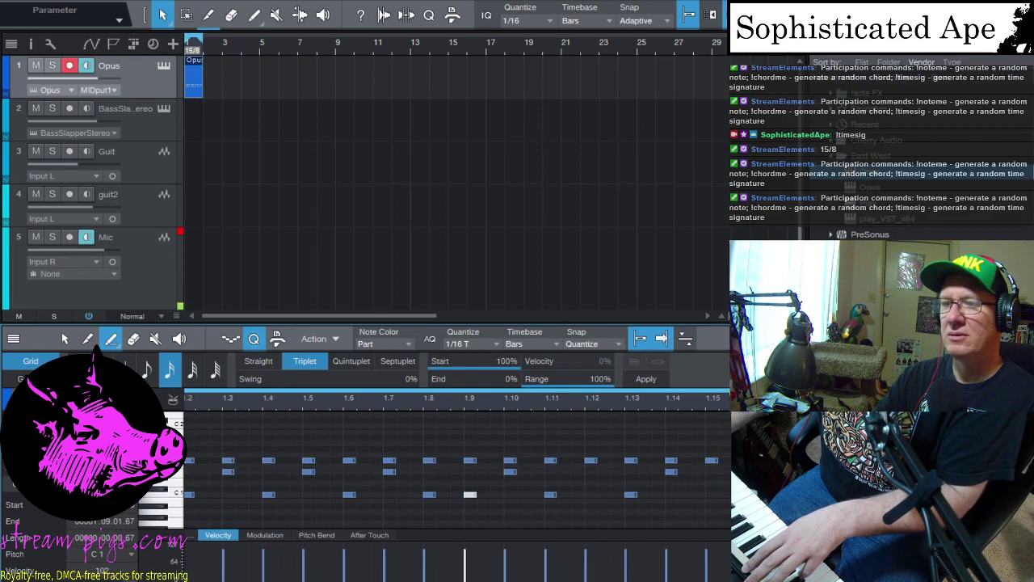
scroll(456, 469, "left", 1)
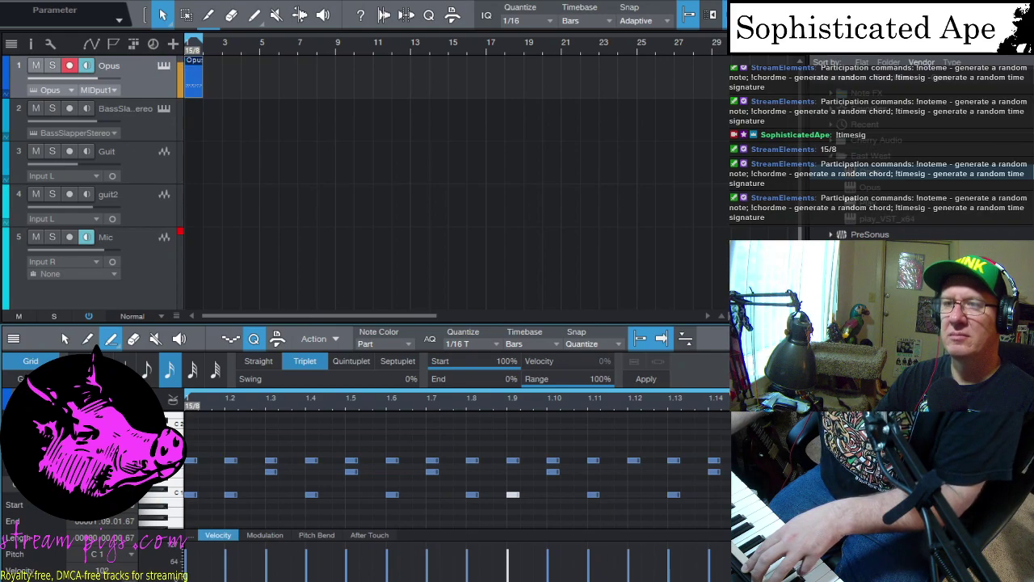
Step: Replace the C1 note on beat 8 with an E1 note
left_click(476, 494)
left_click(473, 470)
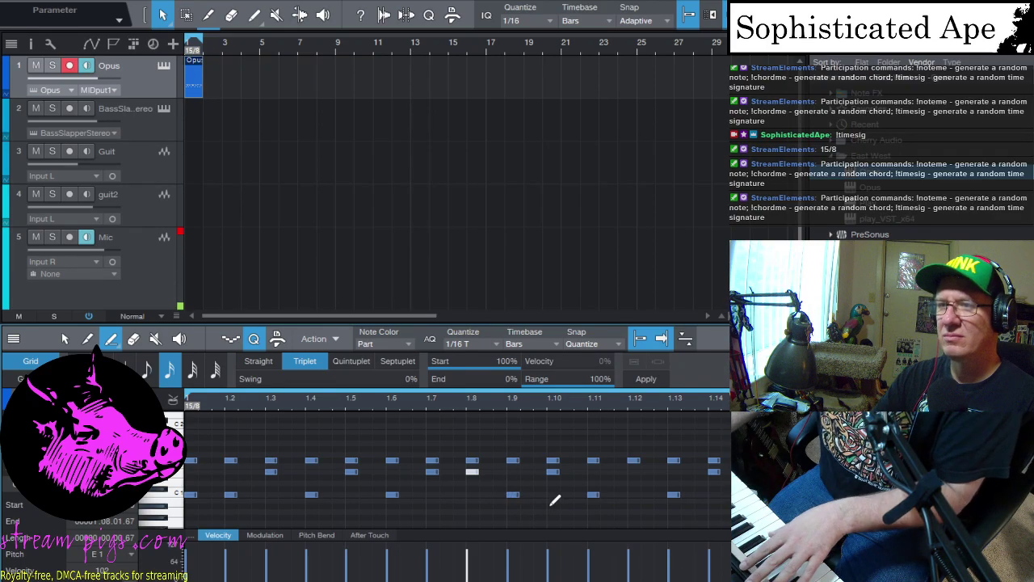
Step: Move the E1 note on beat 8 down to C1
left_click_drag(475, 468, 473, 492)
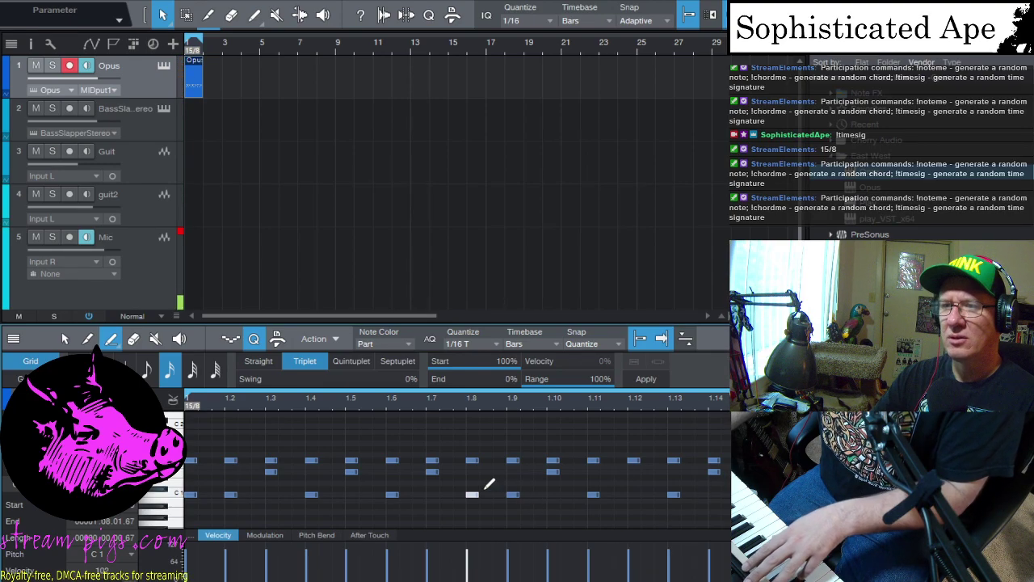
left_click(596, 493)
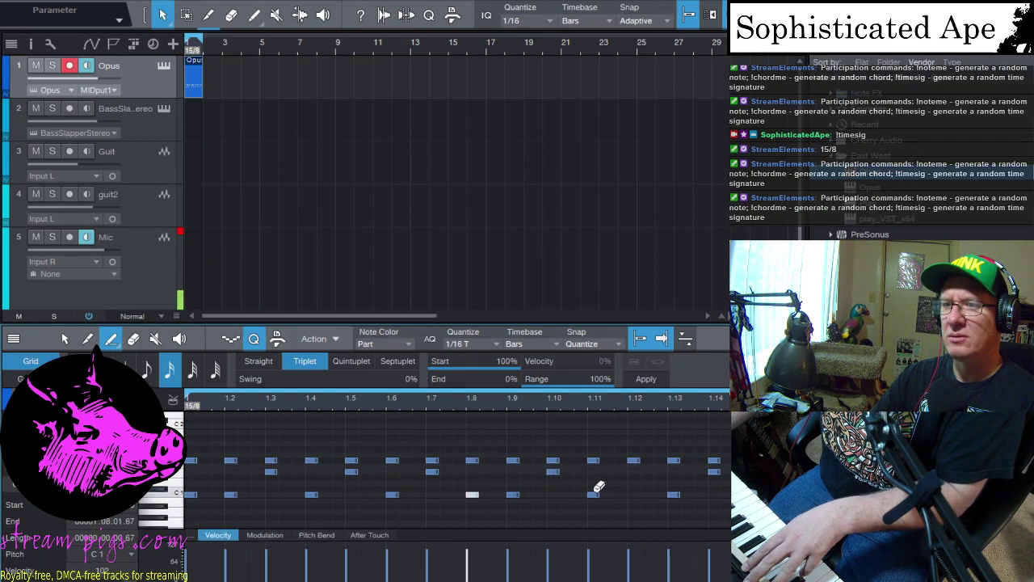
left_click(635, 493)
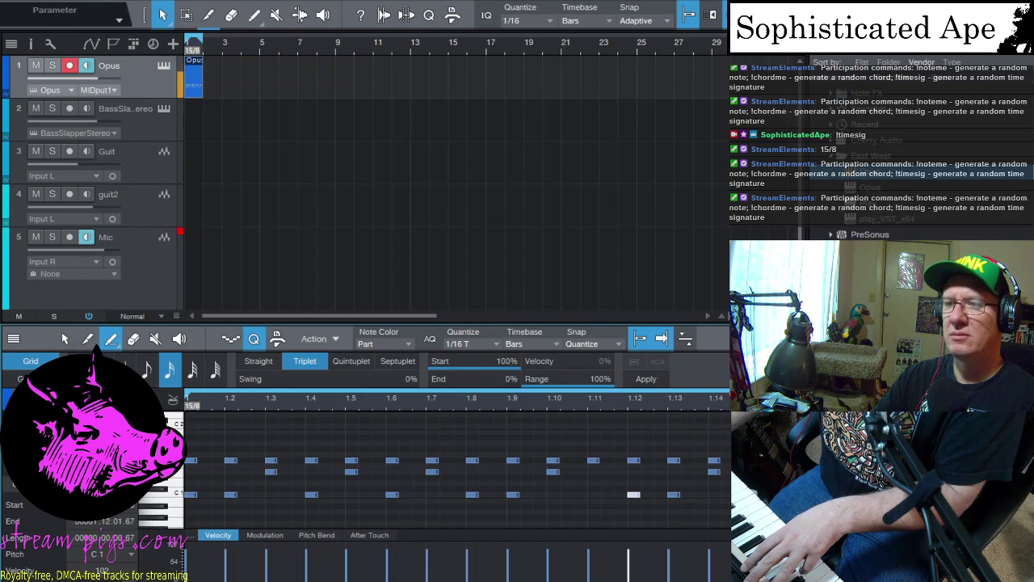
left_click(635, 493)
left_click(602, 494)
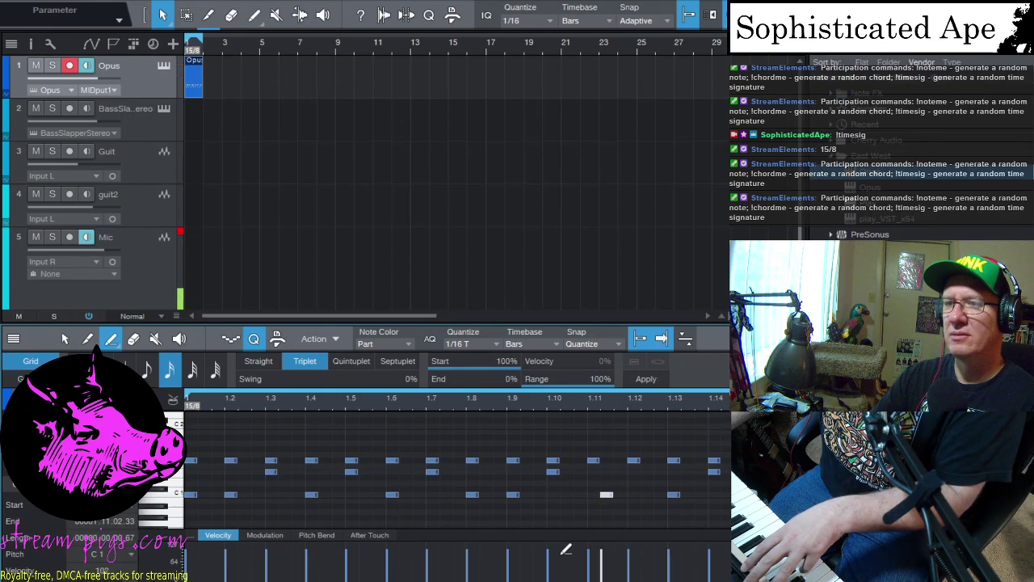
left_click(607, 494)
left_click(593, 493)
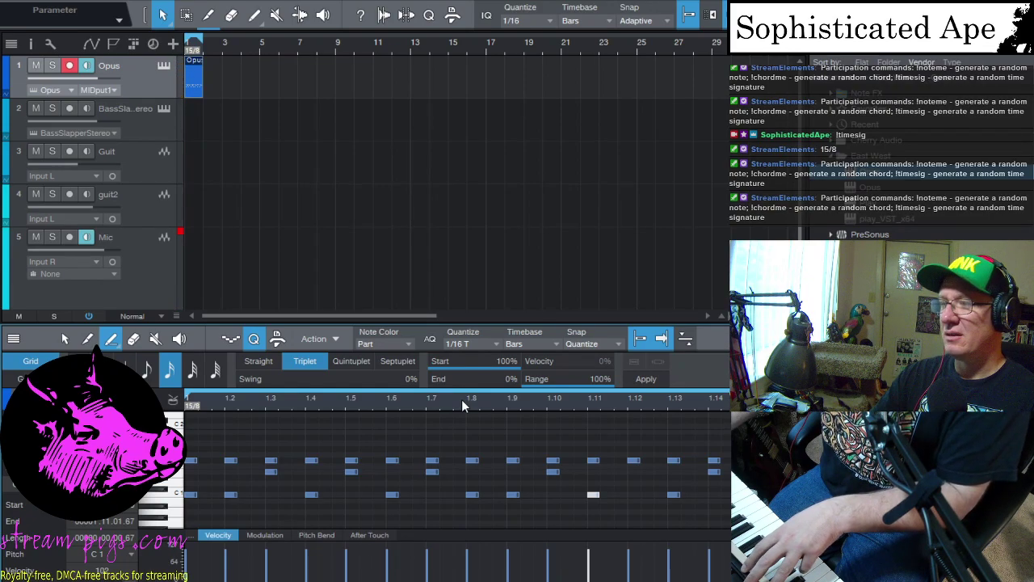
Step: Record-arm the Guit track, and in the Opus pattern change beats 3 and 5 to C1 and beat 4 to E1
left_click(70, 152)
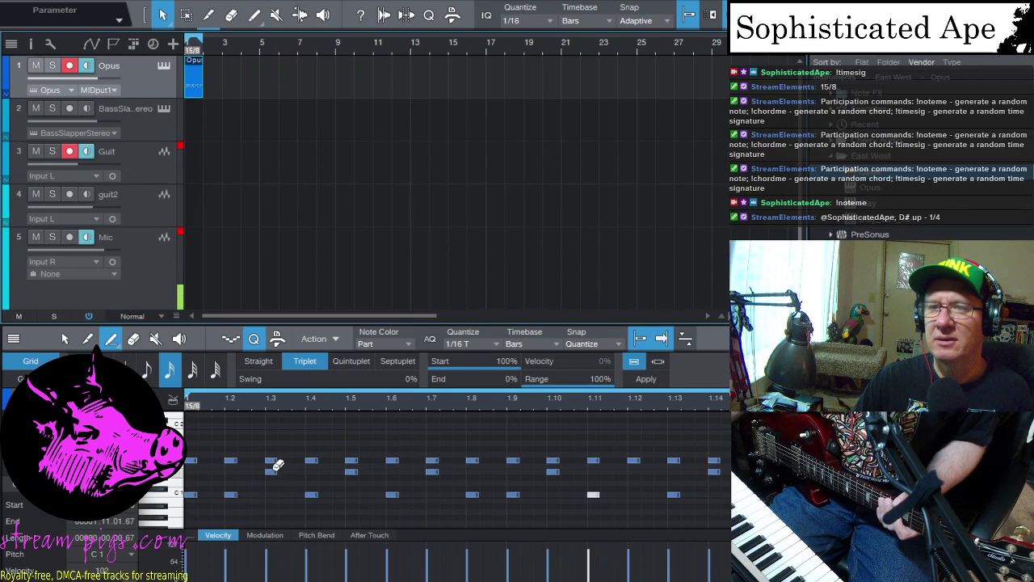
left_click(272, 494)
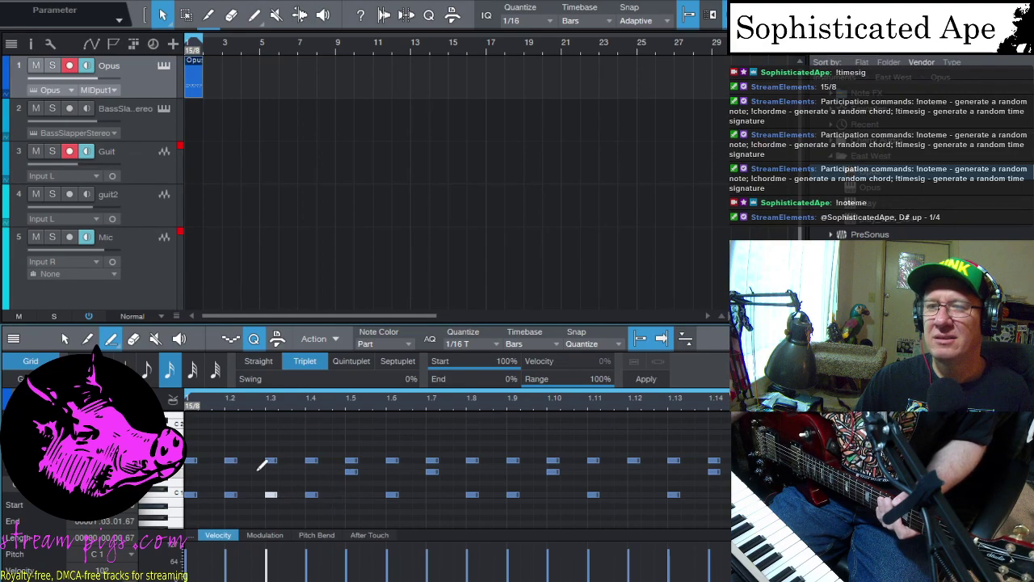
left_click_drag(311, 495, 355, 489)
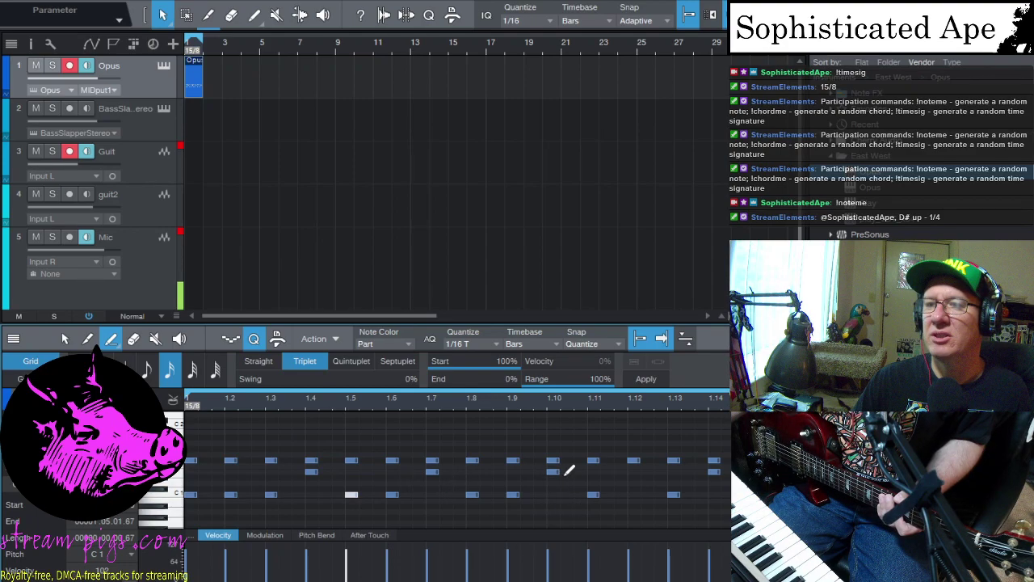
left_click_drag(569, 470, 568, 492)
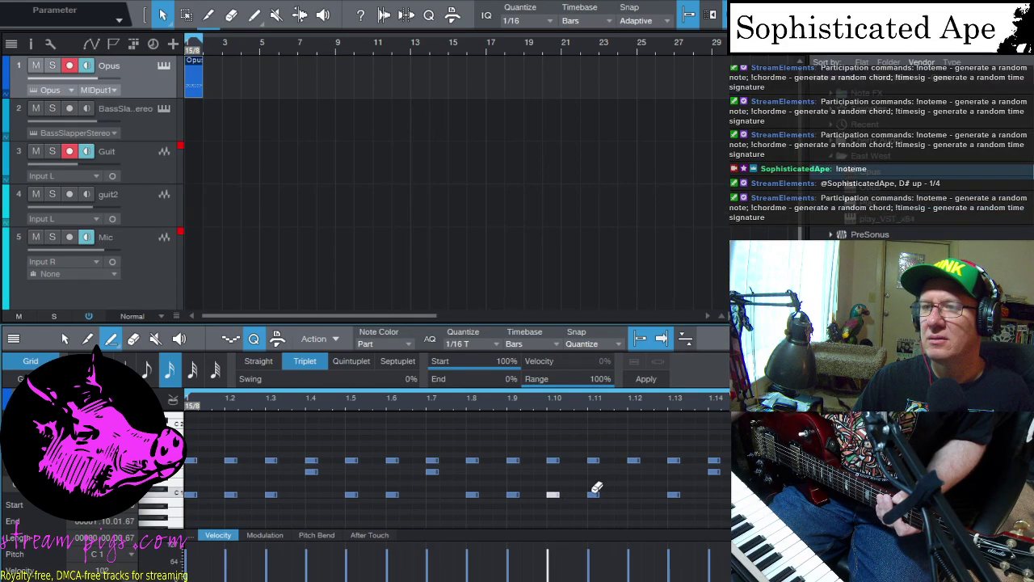
scroll(457, 460, "right", 1)
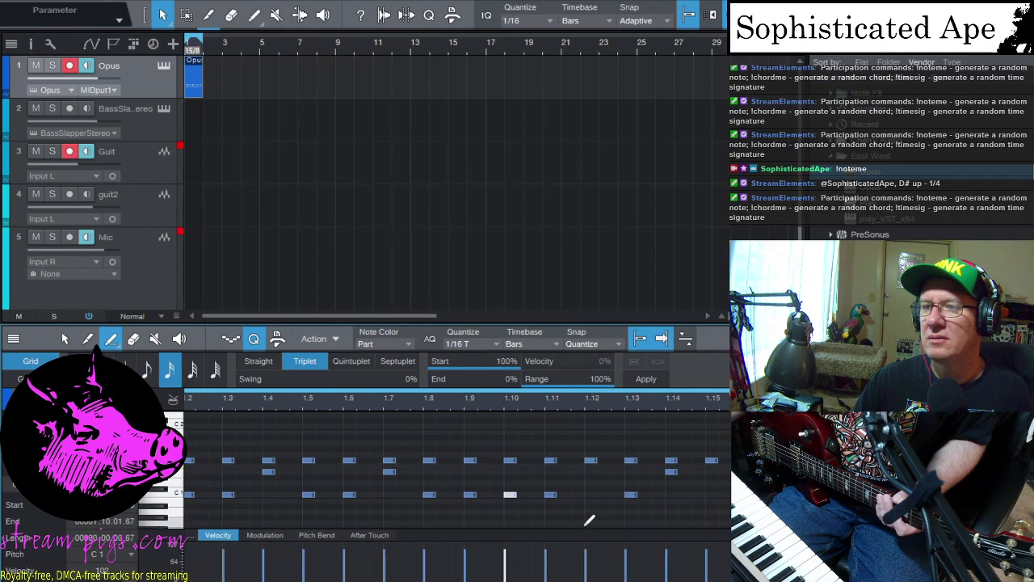
left_click(552, 493)
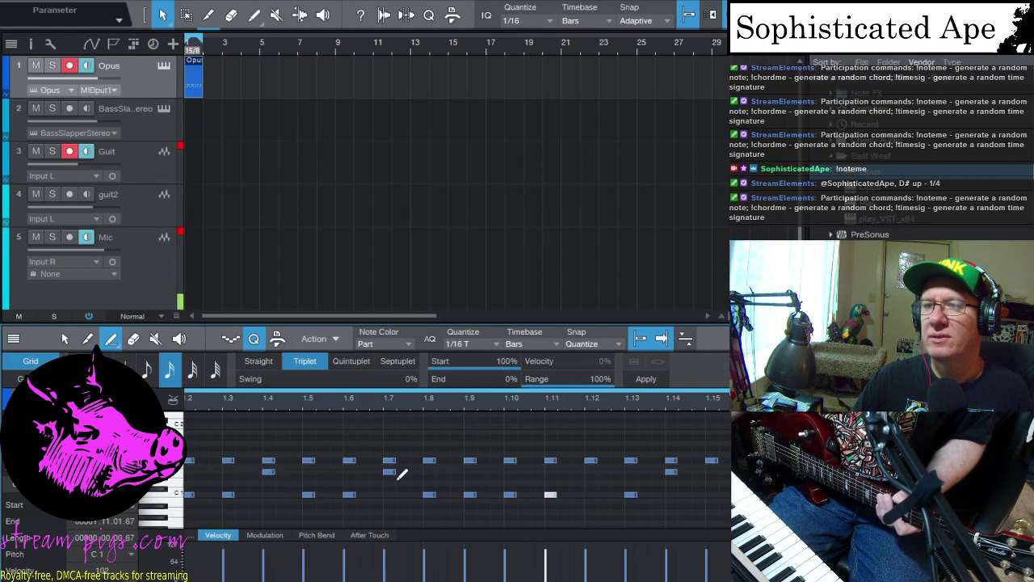
left_click(512, 493)
Step: Place C1 notes on beats 12, 14 and 15, replacing the E1 on beat 14, and change beat 13 from C1 to E1
left_click(590, 494)
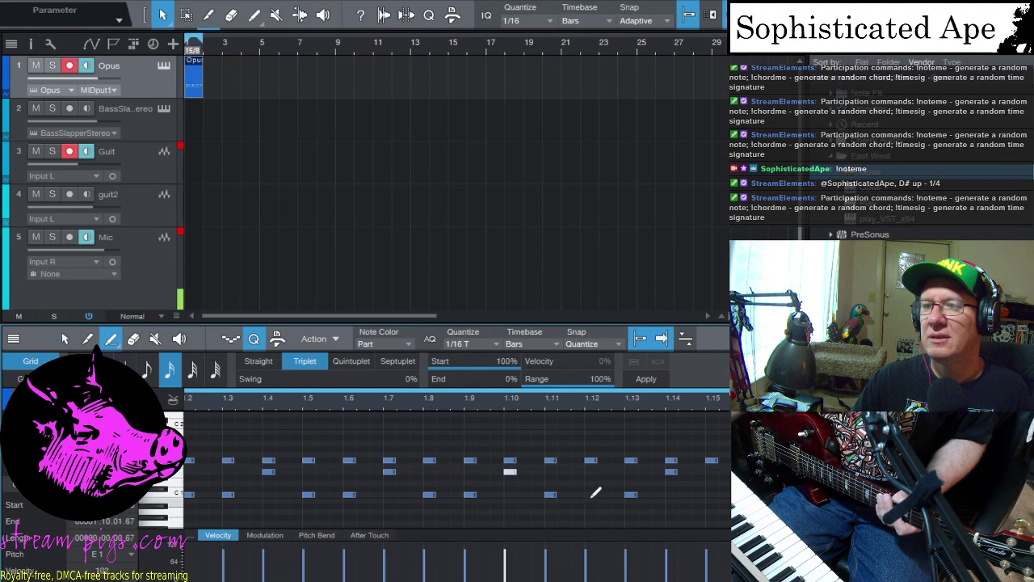
left_click(634, 494)
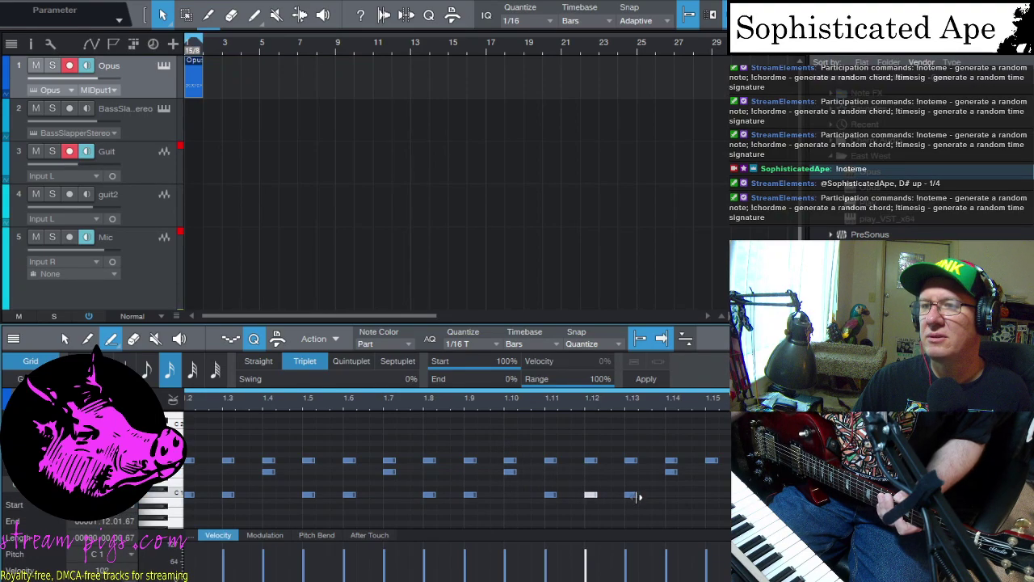
left_click(632, 491)
left_click(637, 489)
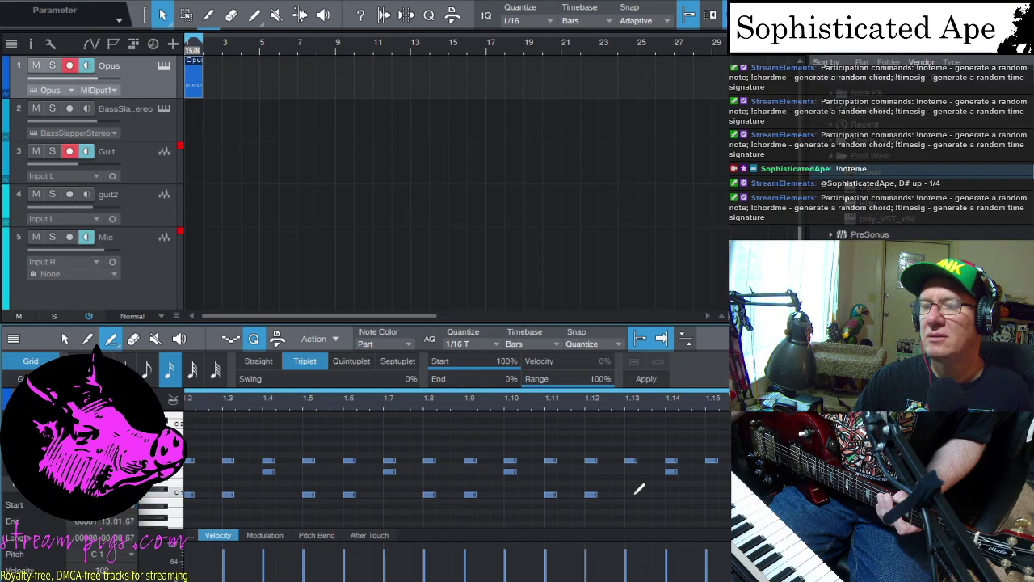
left_click_drag(666, 471, 672, 494)
left_click(711, 494)
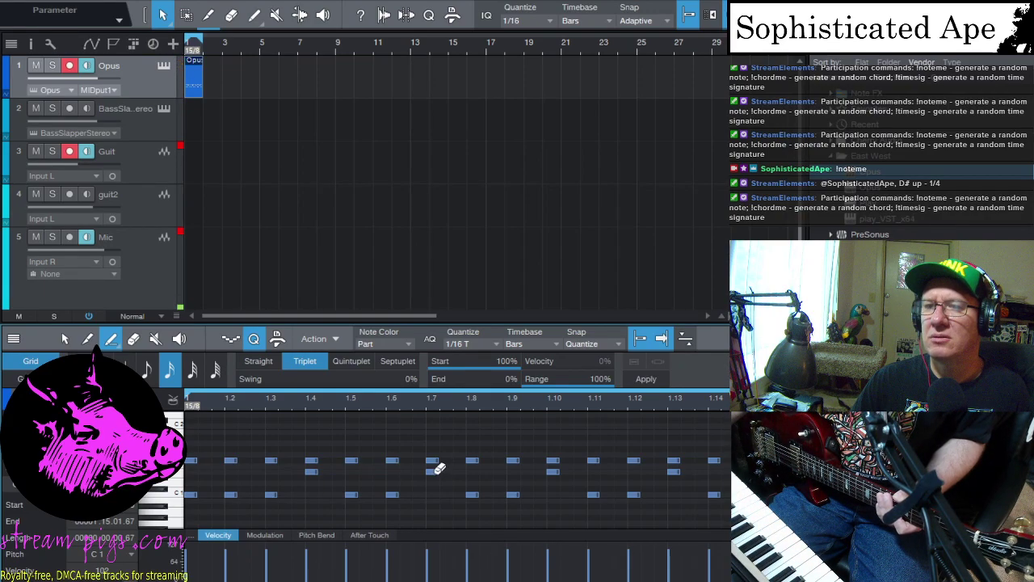
Step: Replace the E1 notes on beats 7 and 13 with C1 notes
left_click(433, 495)
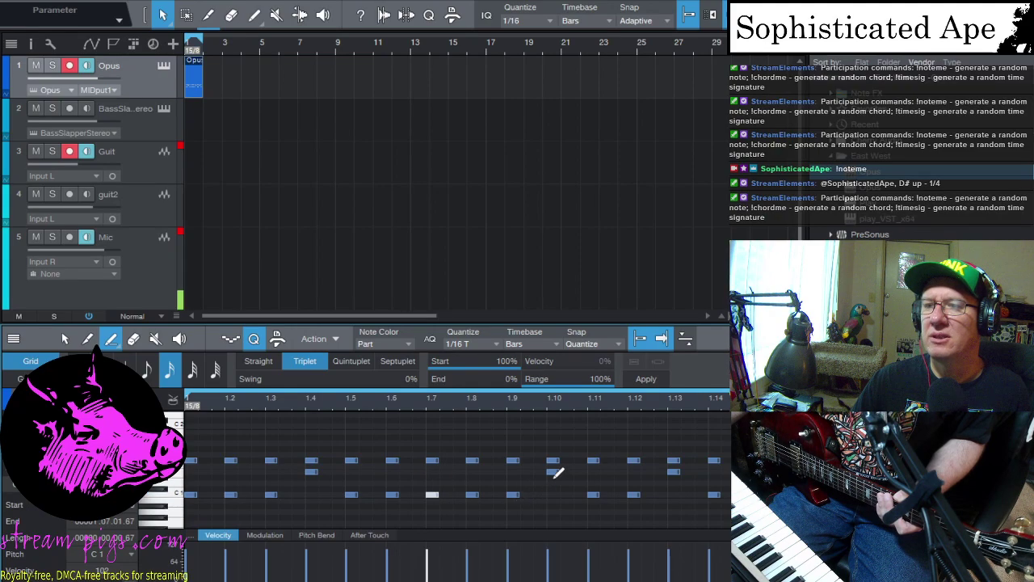
left_click(673, 471)
left_click(675, 493)
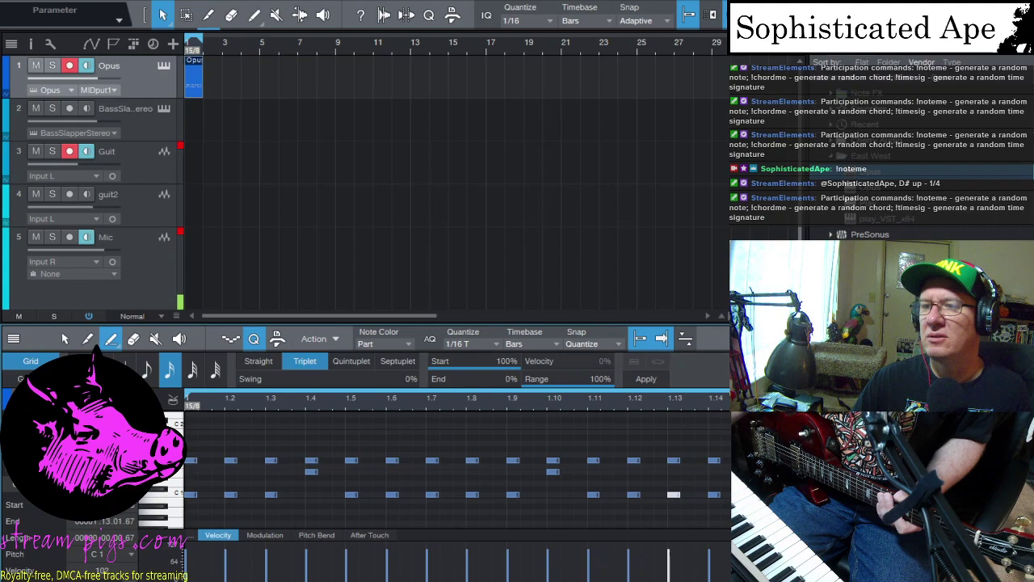
scroll(456, 465, "right", 1)
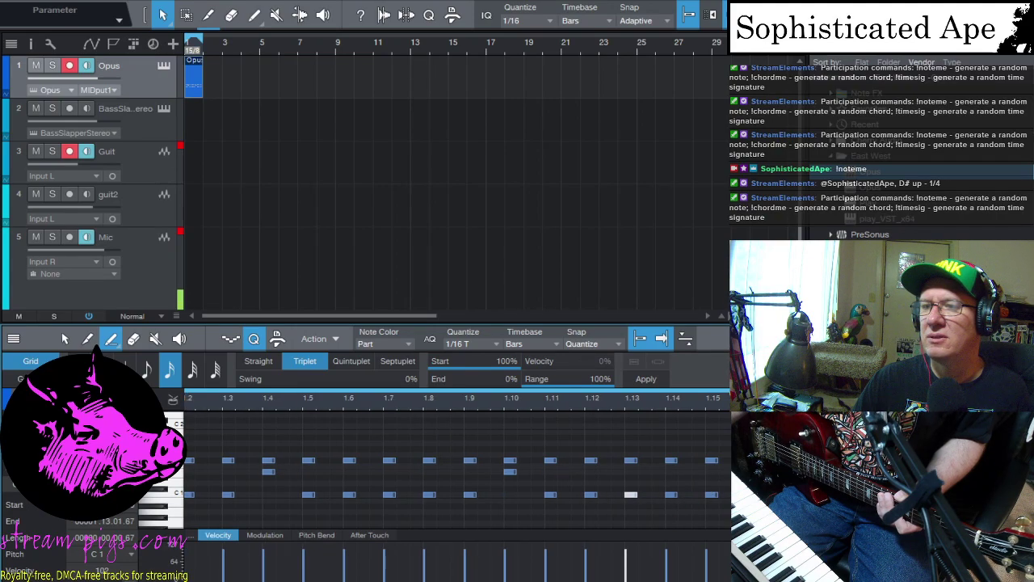
scroll(456, 464, "left", 1)
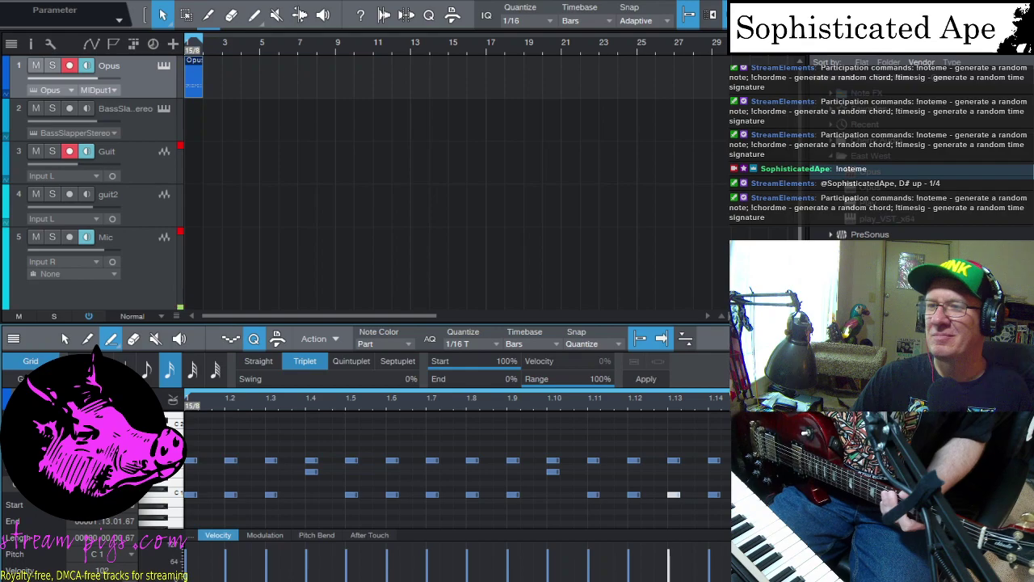
left_click_drag(714, 494, 713, 473)
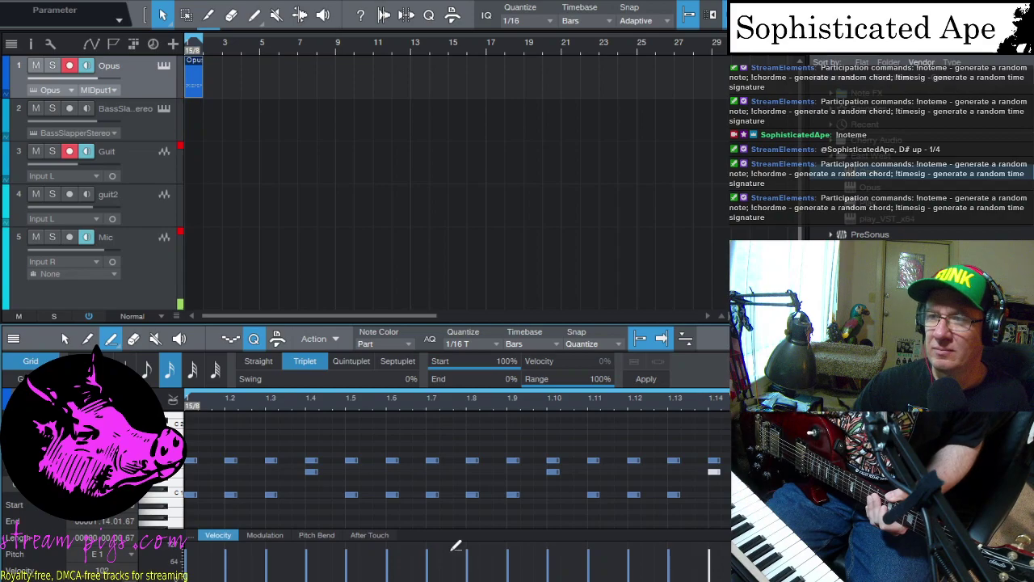
left_click(714, 471)
left_click(715, 494)
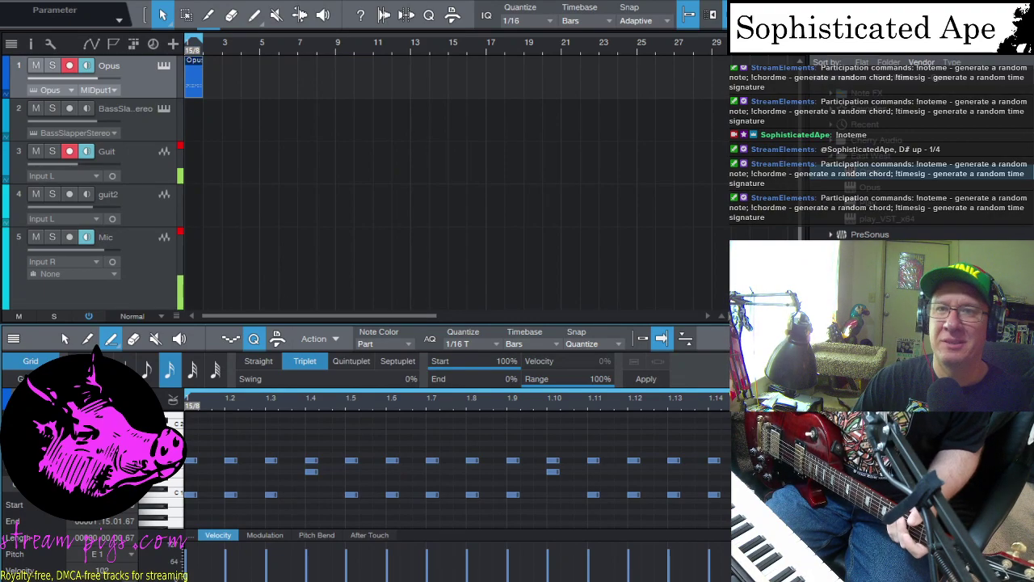
Step: Add the Tuner effect to the Guit channel's inserts in the mixer and open that channel's BIAS FX 2 plug-in
left_click(136, 170)
key("F3")
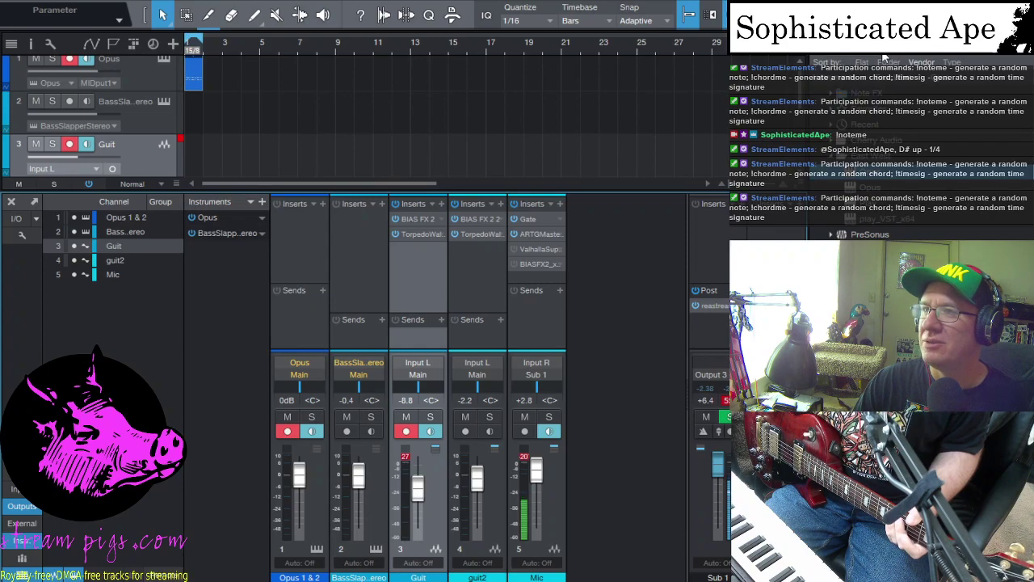
scroll(889, 162, "down", 5)
scroll(888, 162, "up", 3)
scroll(888, 161, "down", 8)
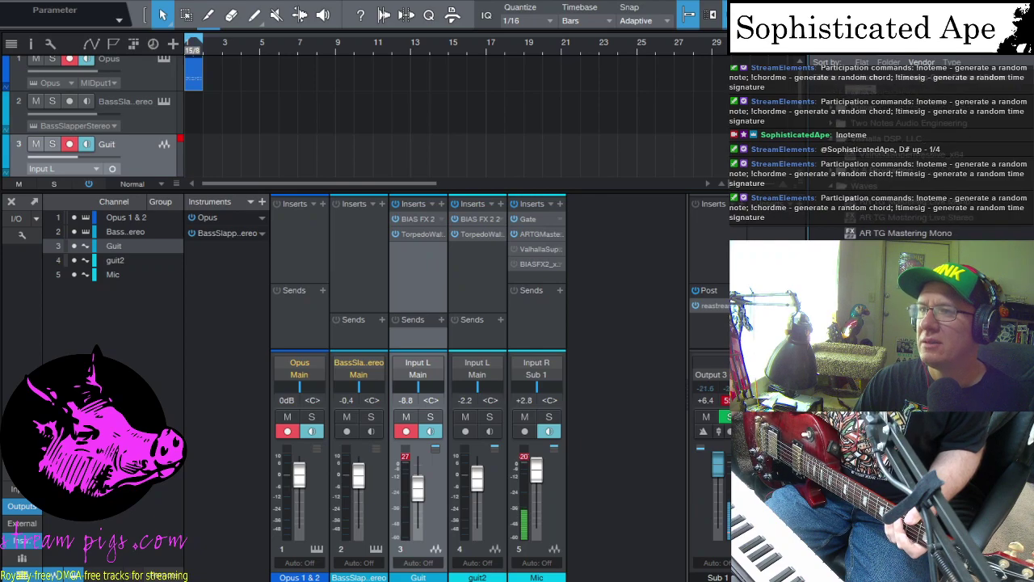
scroll(889, 161, "down", 5)
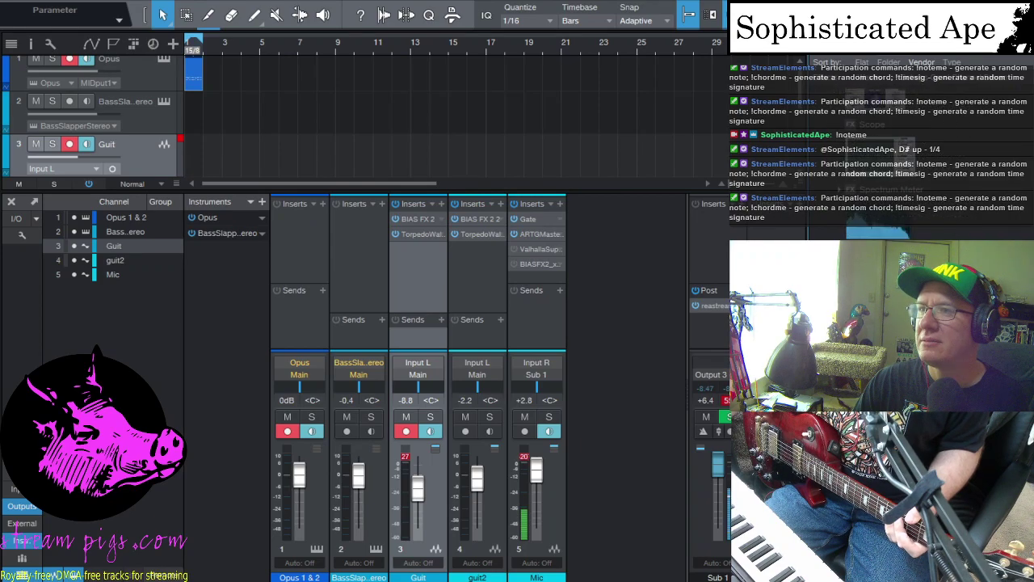
left_click_drag(428, 251, 436, 258)
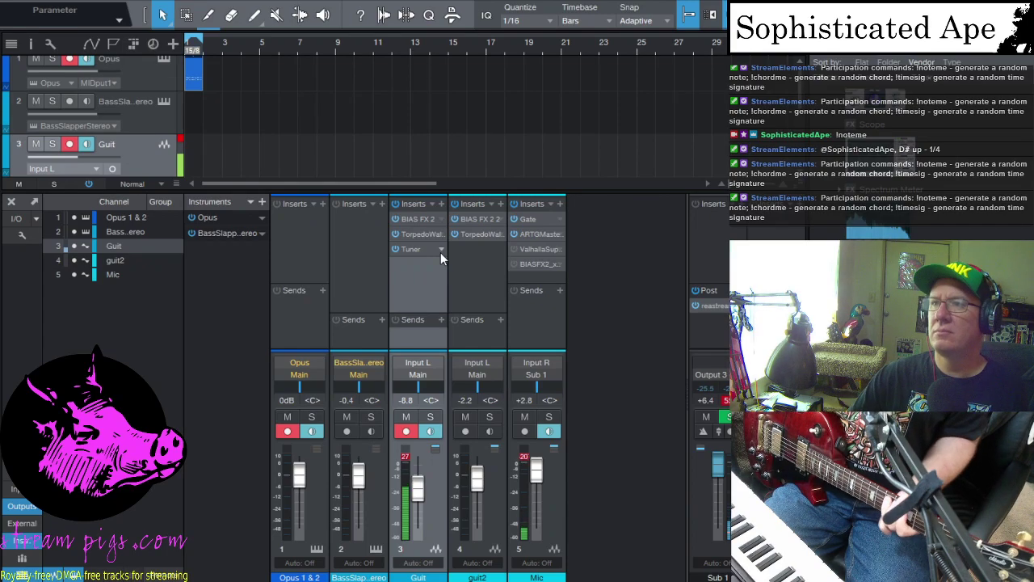
double_click(411, 220)
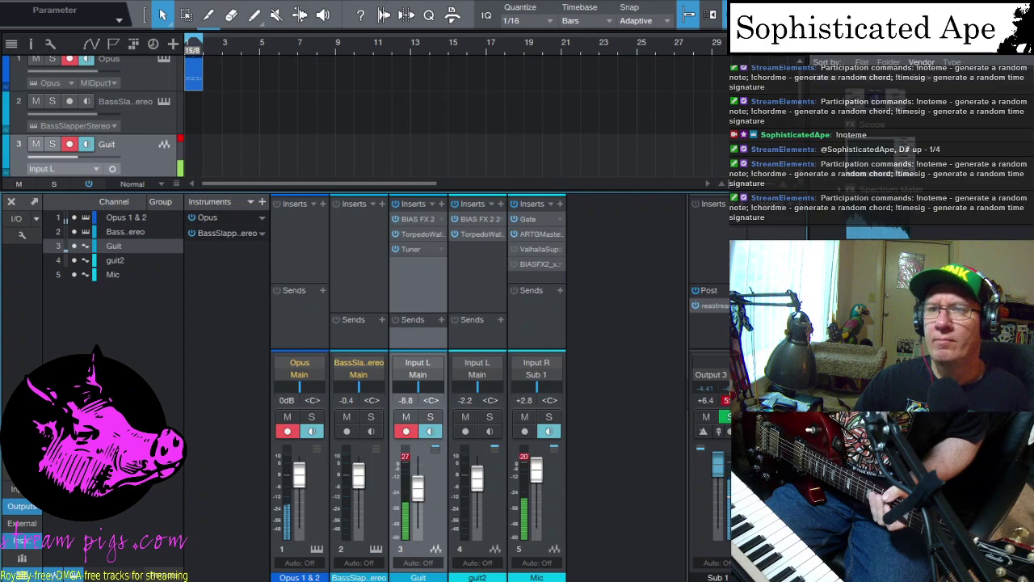
left_click(195, 81)
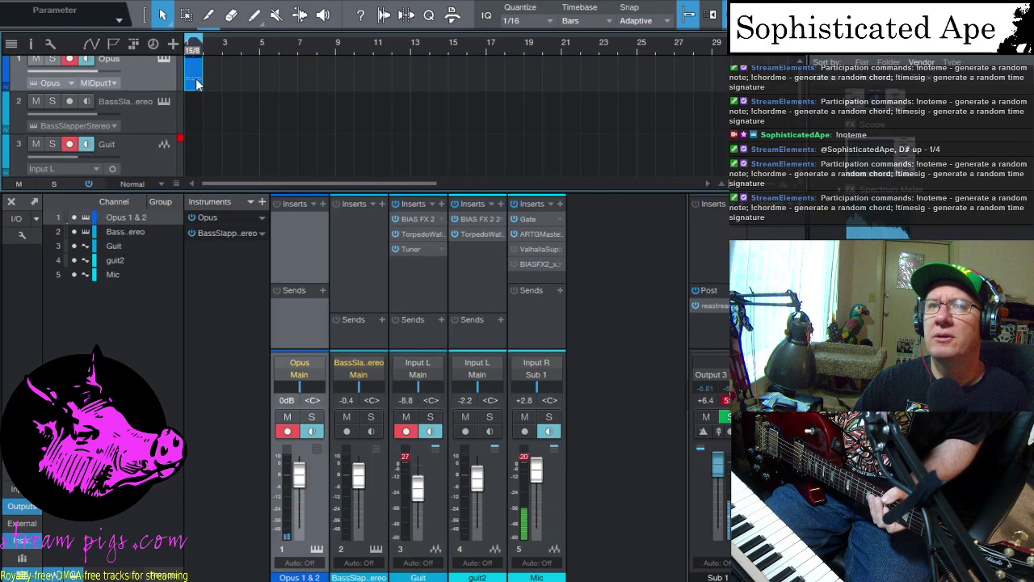
double_click(196, 84)
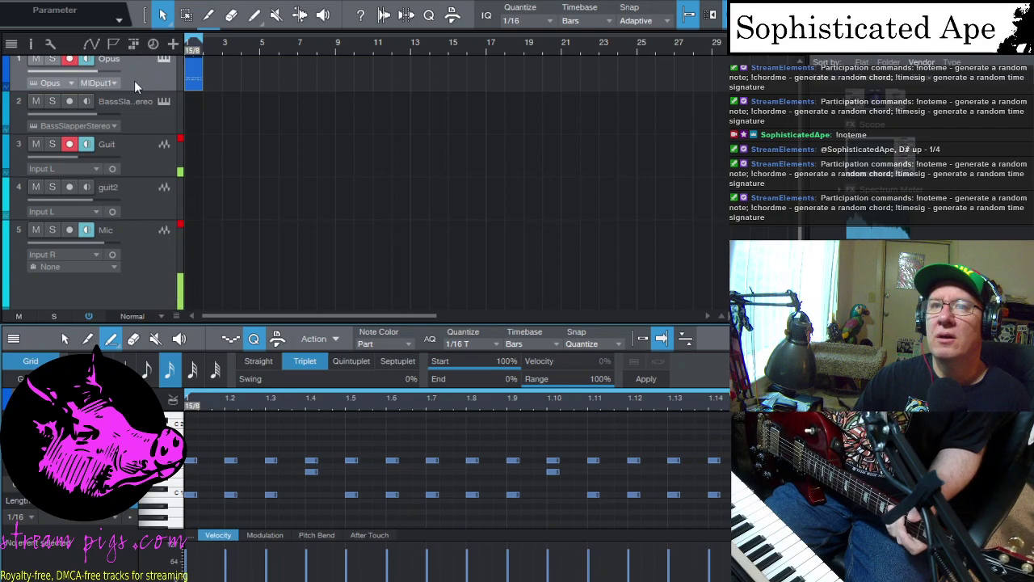
left_click(140, 163)
key("F3")
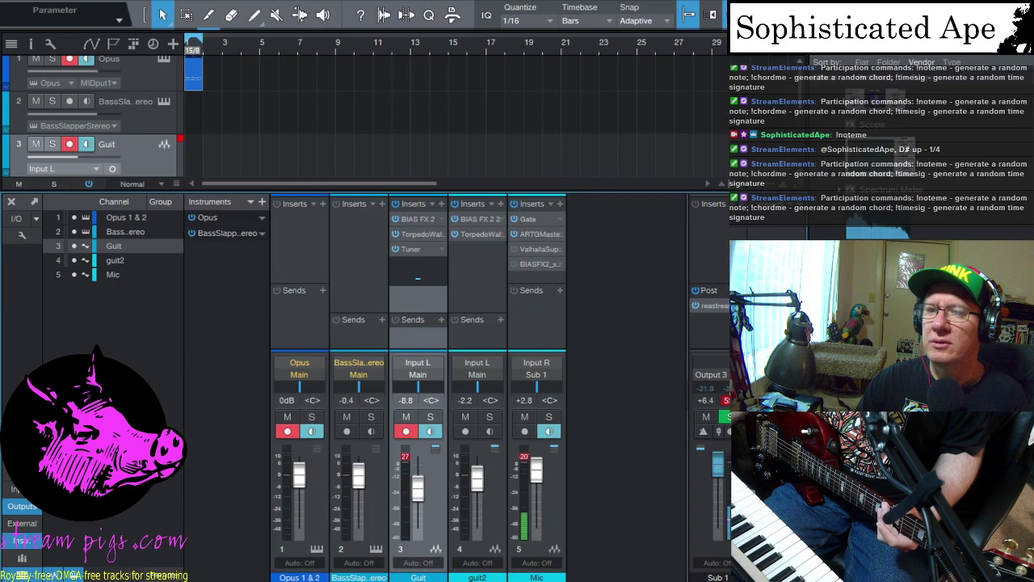
Step: Open the Opus part in the note editor and record looped guitar takes over bar 1 on the Guit track
double_click(199, 85)
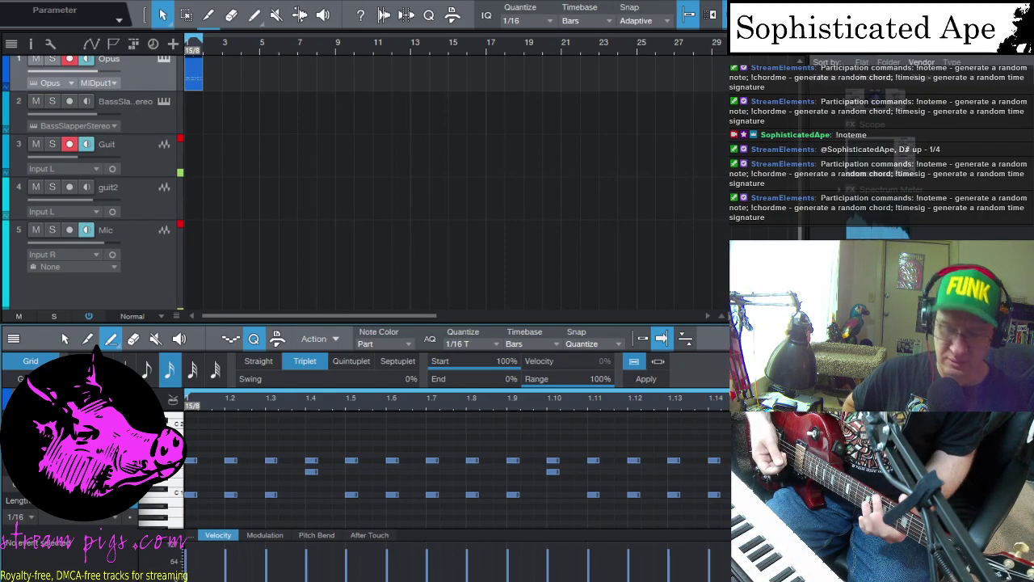
key("KP_Multiply")
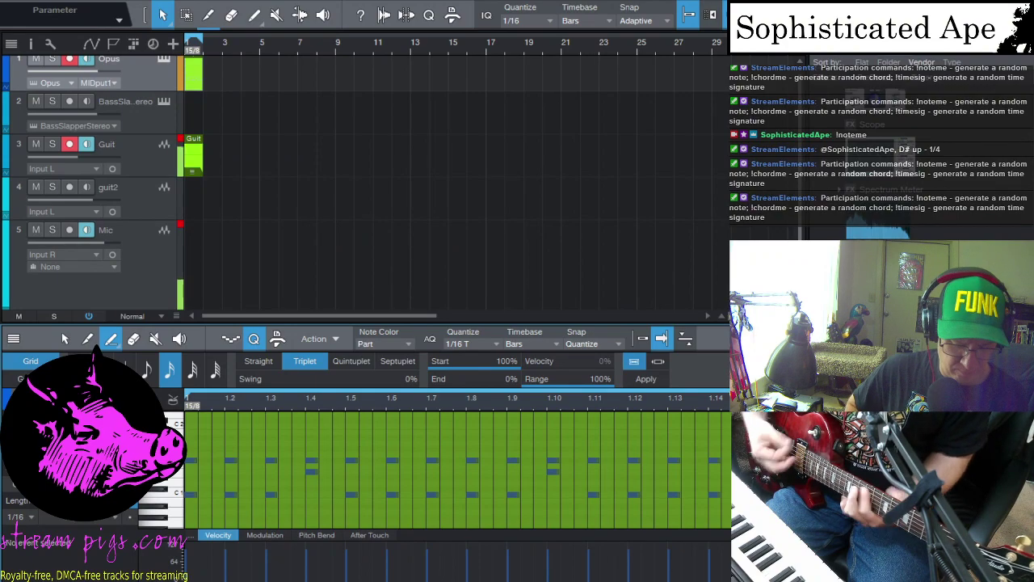
key("space")
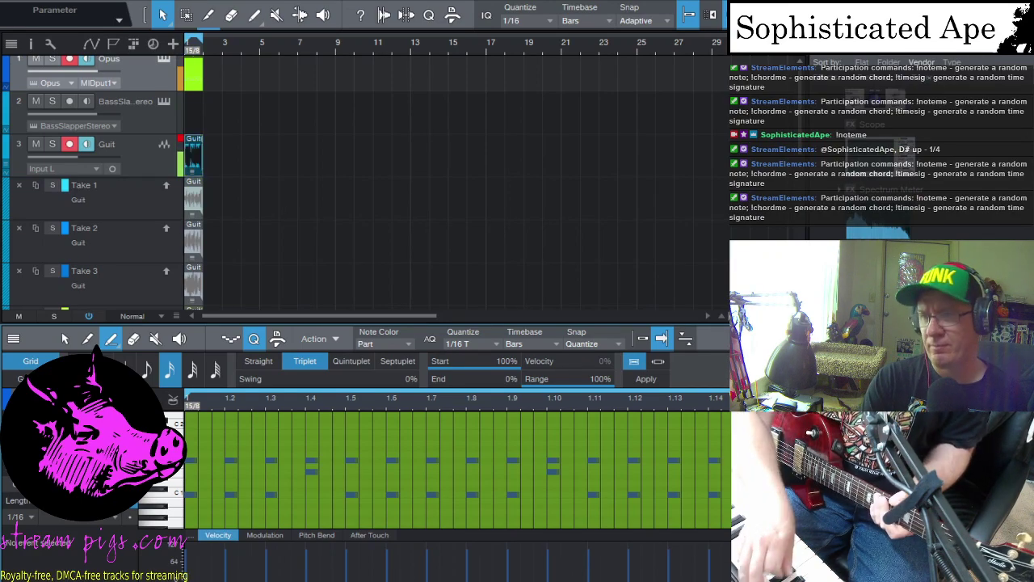
key("space")
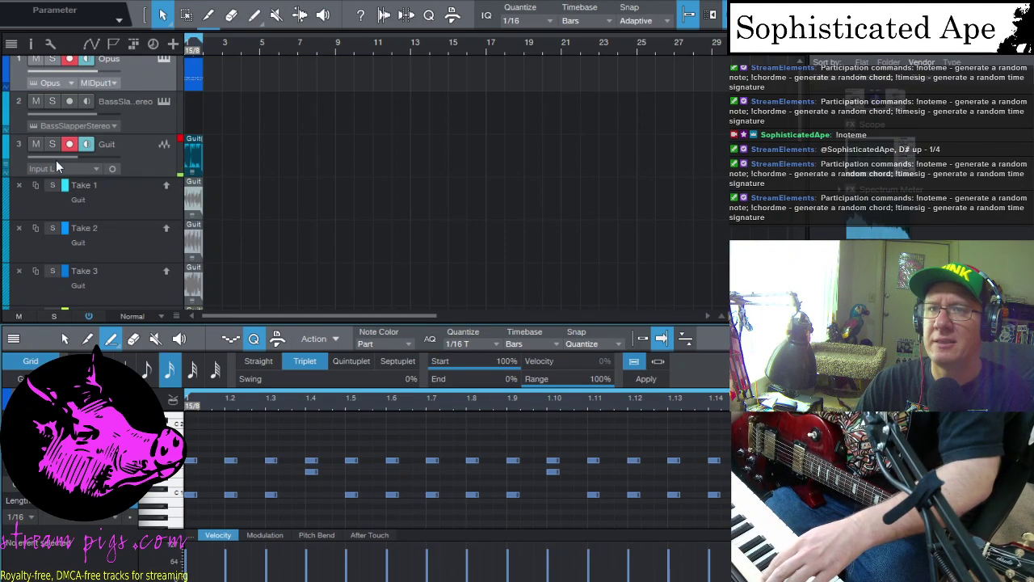
Step: Create an empty instrument part on the BassSlapperStereo track and place it at bar 1
double_click(204, 130)
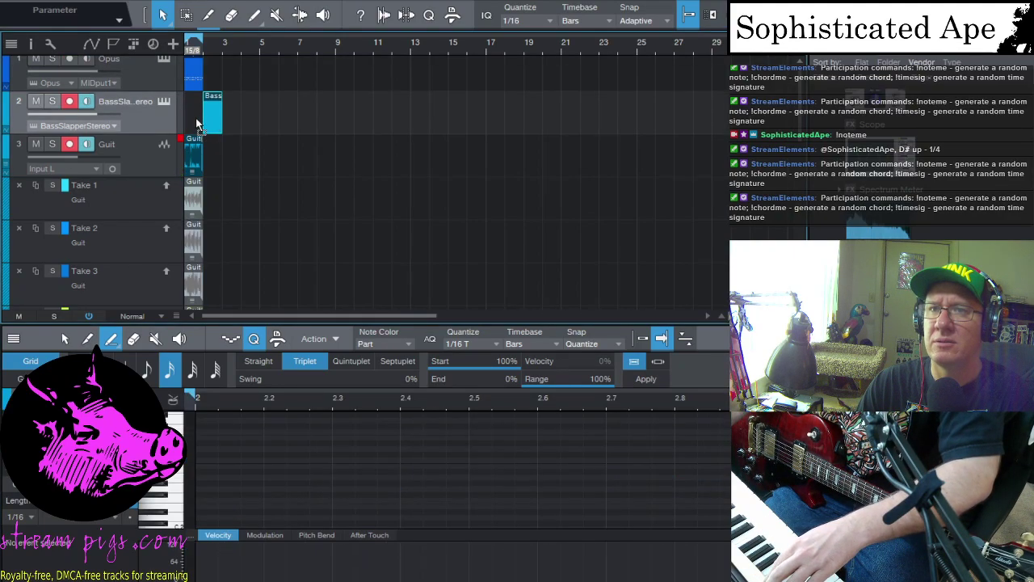
left_click_drag(209, 118, 193, 116)
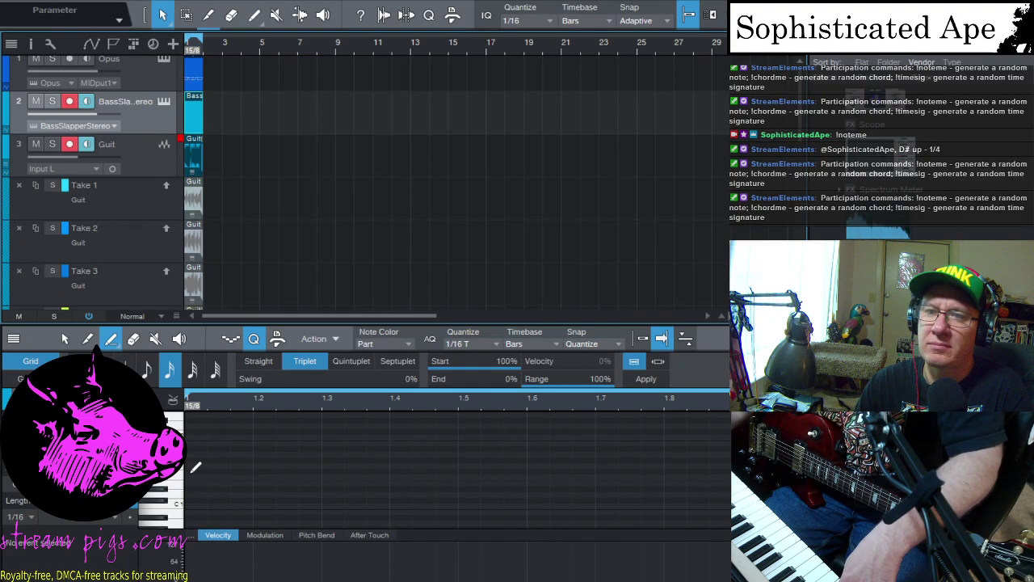
Step: Turn on snapping in the note editor and draw a three-beat F#1 note at the start of the bass part
left_click_drag(191, 471, 258, 472)
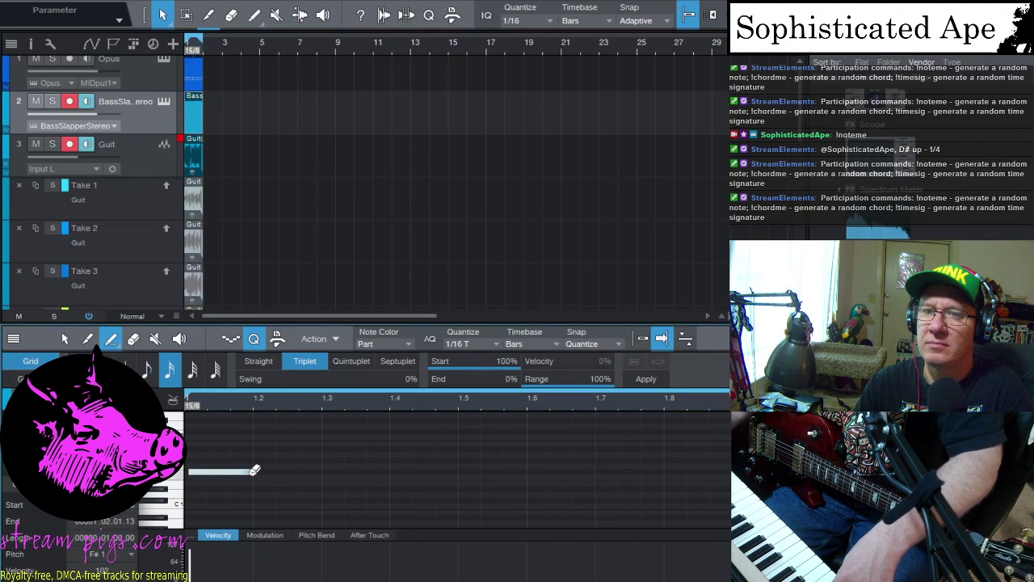
left_click(216, 467)
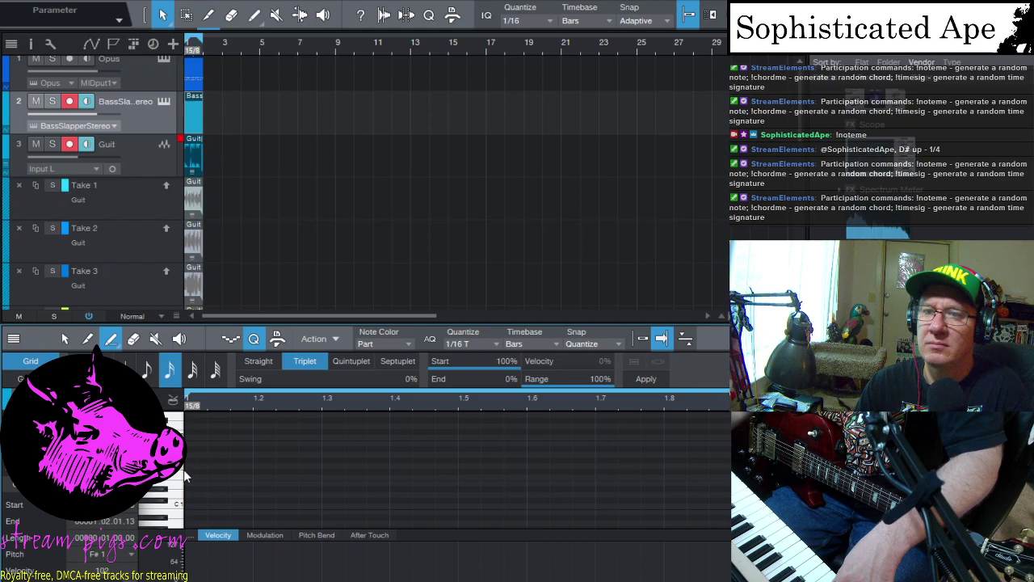
left_click(640, 338)
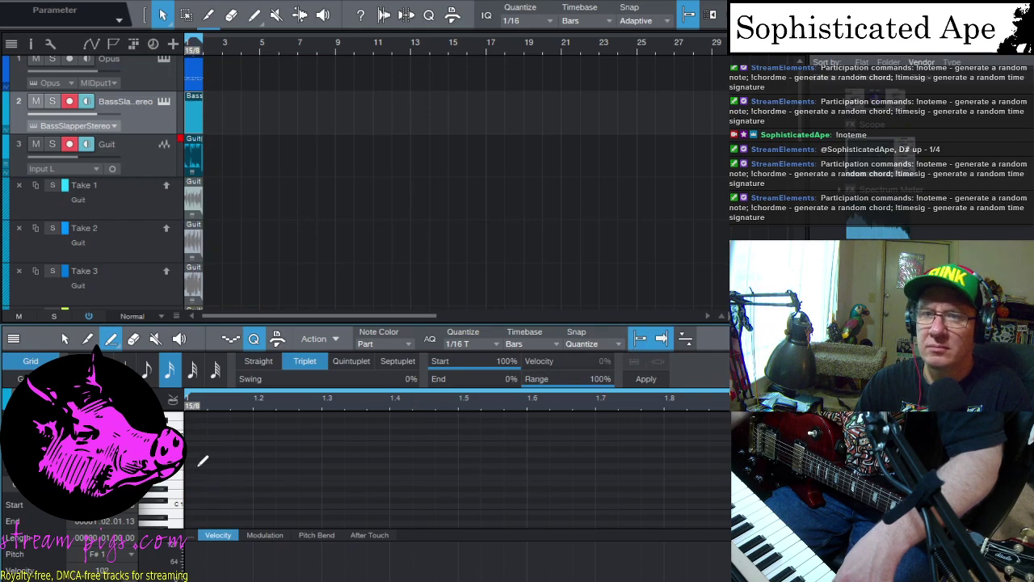
left_click(253, 470)
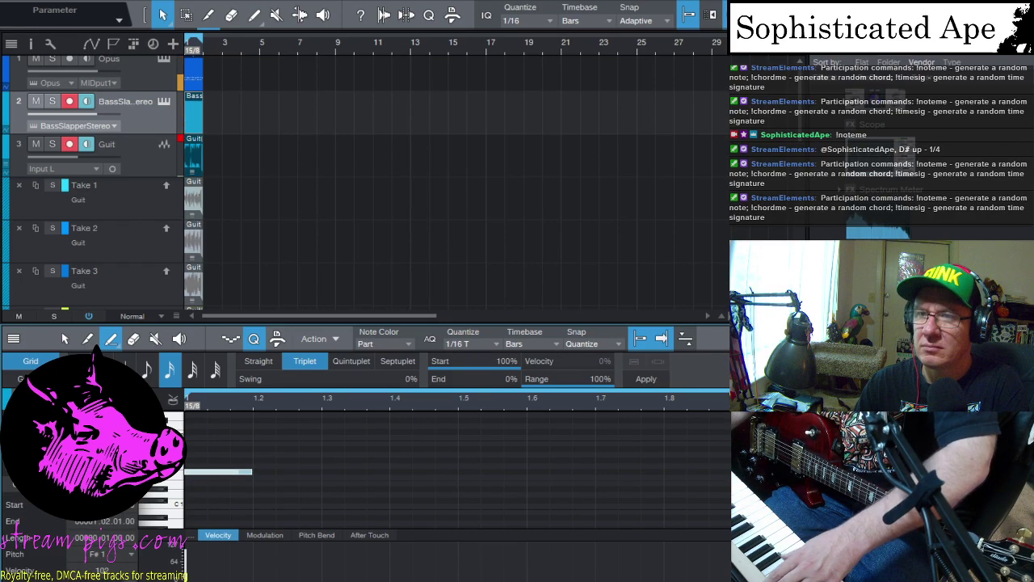
left_click_drag(251, 472, 391, 476)
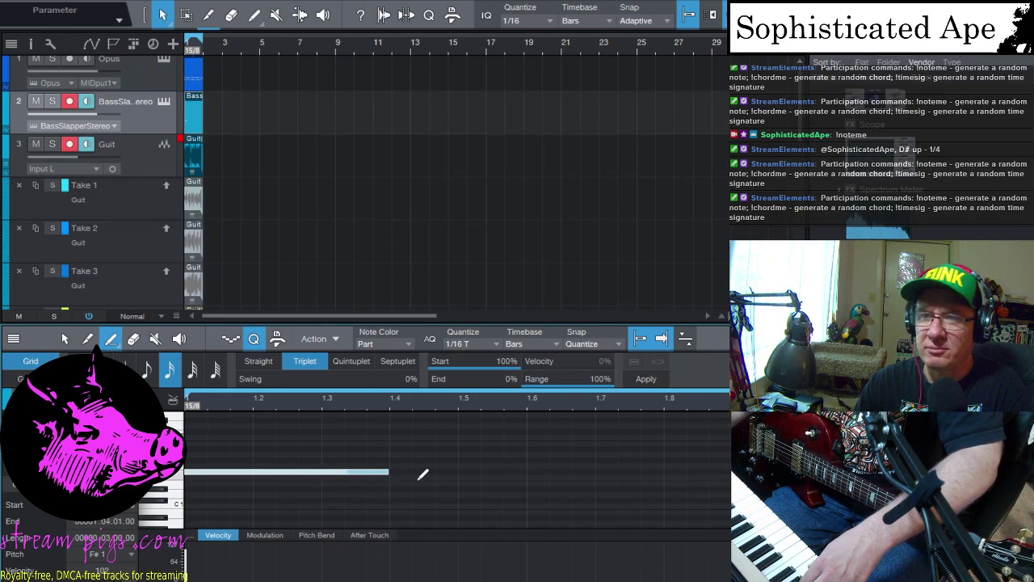
Step: Add three-beat notes to the bass part: A#1 on beat 4, G#1 on beat 7 and D#1 on beats 10 and 13
left_click(408, 440)
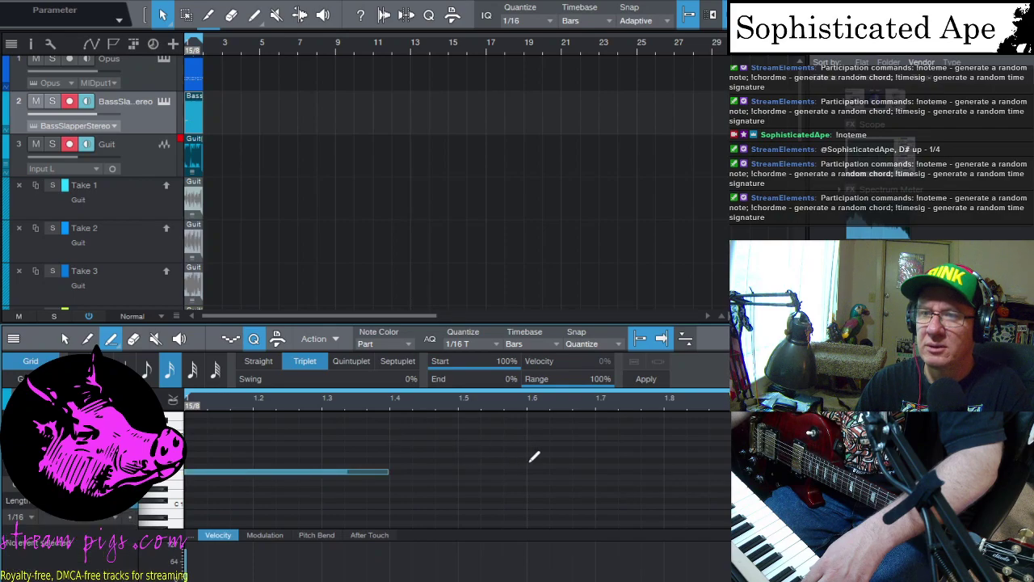
left_click_drag(599, 456, 601, 455)
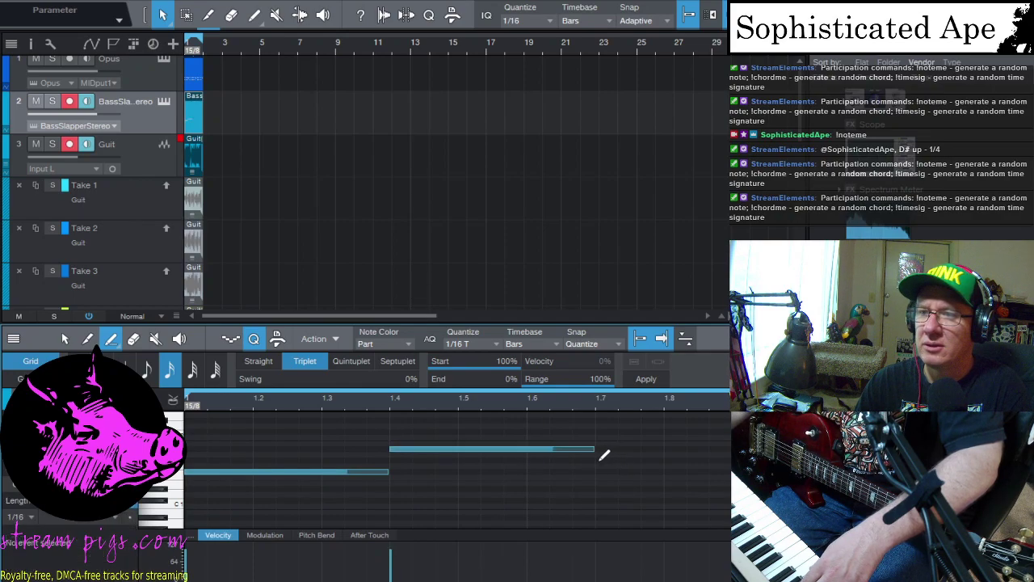
left_click(598, 459)
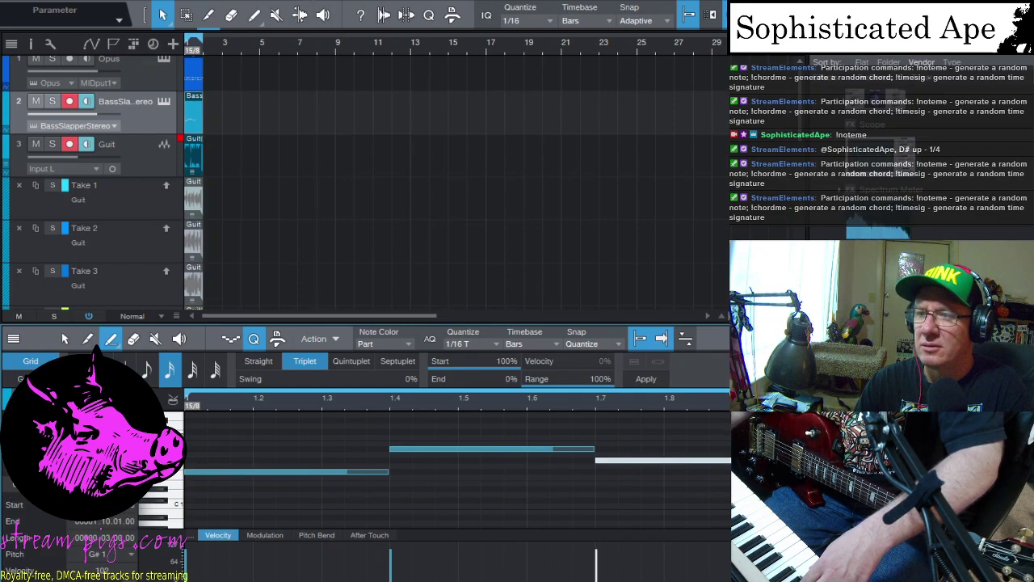
scroll(383, 416, "right", 6)
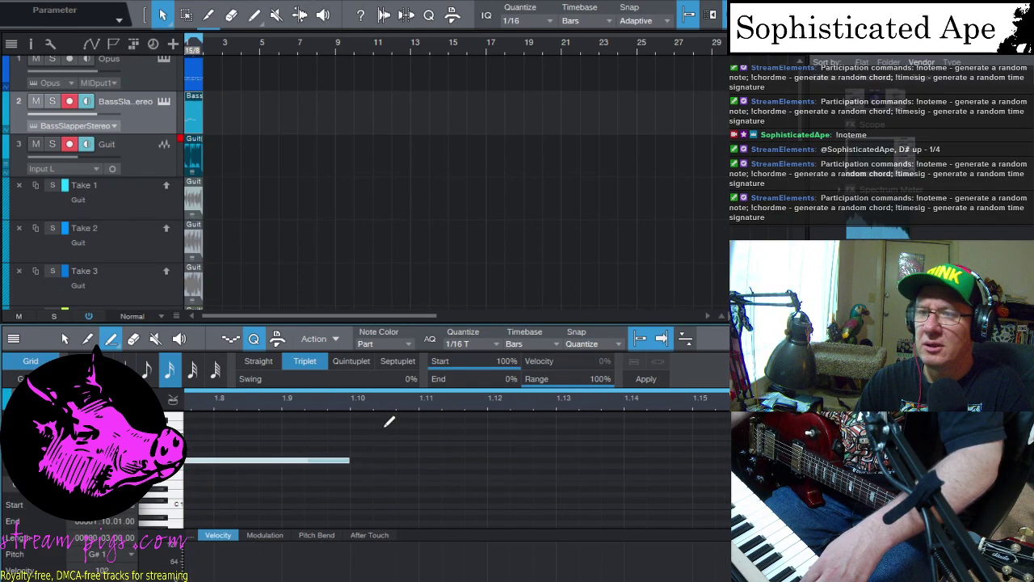
left_click(358, 485)
left_click_drag(549, 491, 569, 485)
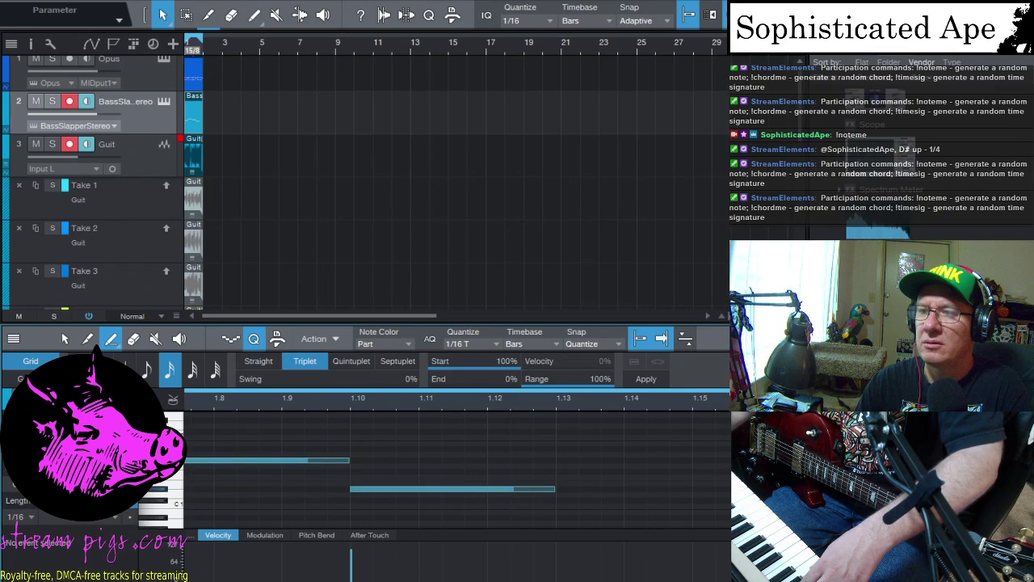
left_click(559, 488)
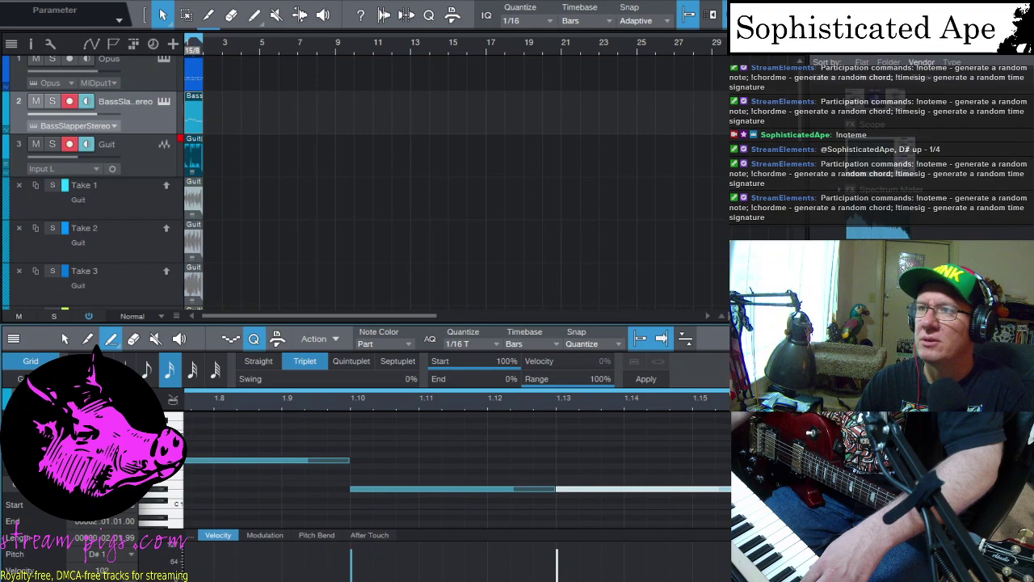
Step: Replace the BassSlapperStereo instrument on track 2 with Opus and check its channel in the mixer
left_click(897, 78)
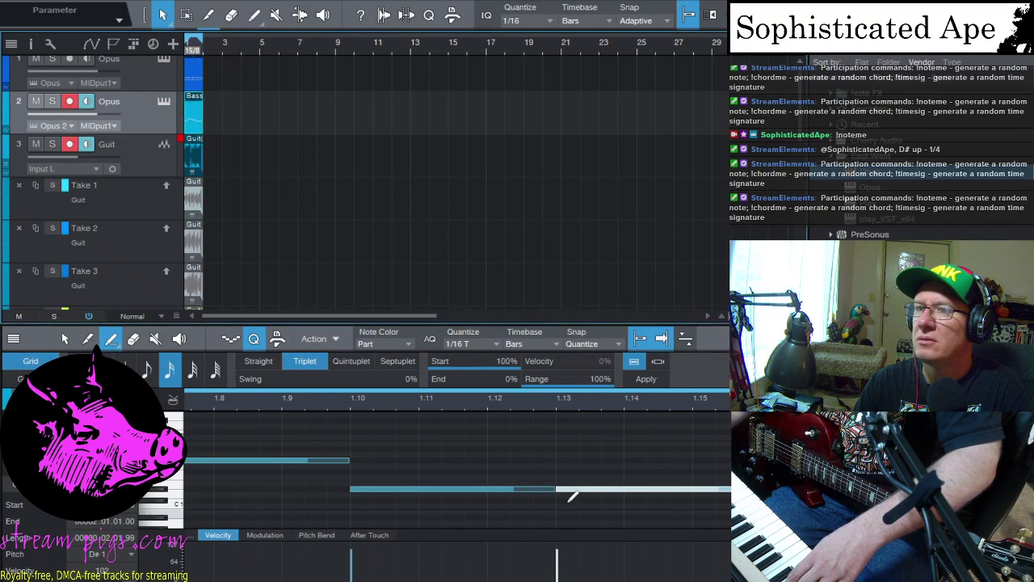
scroll(595, 450, "left", 5)
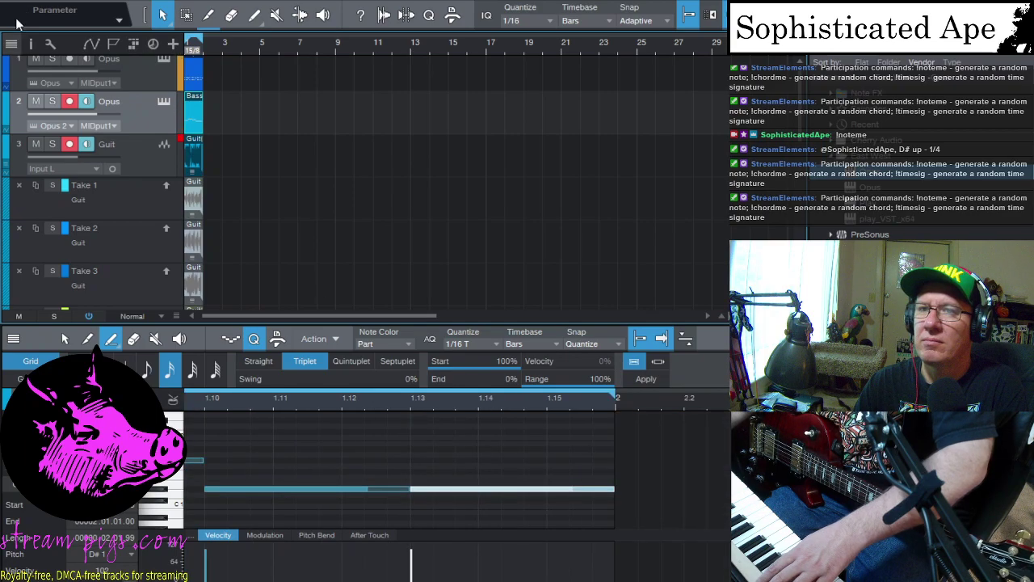
key("F3")
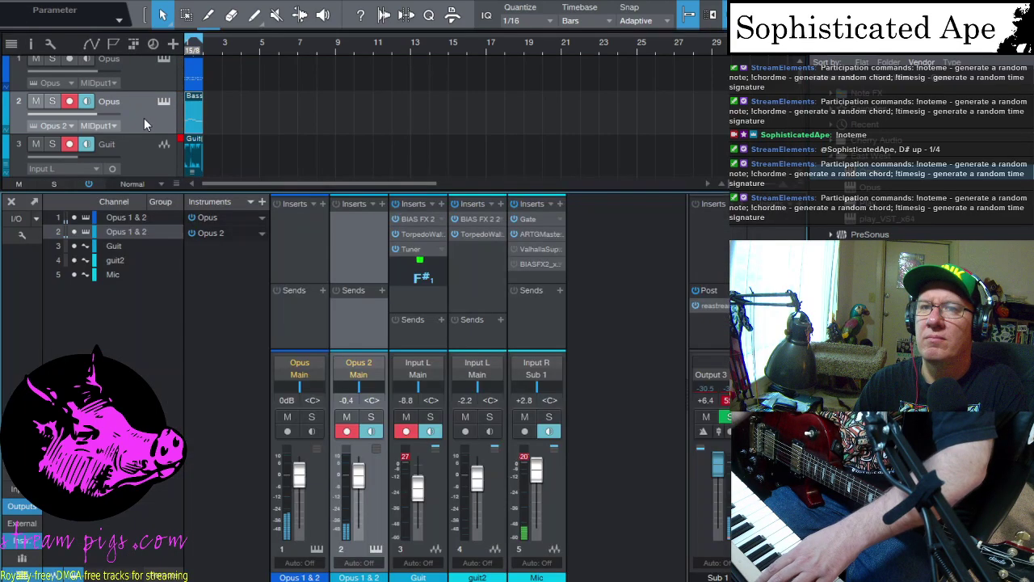
key("F2")
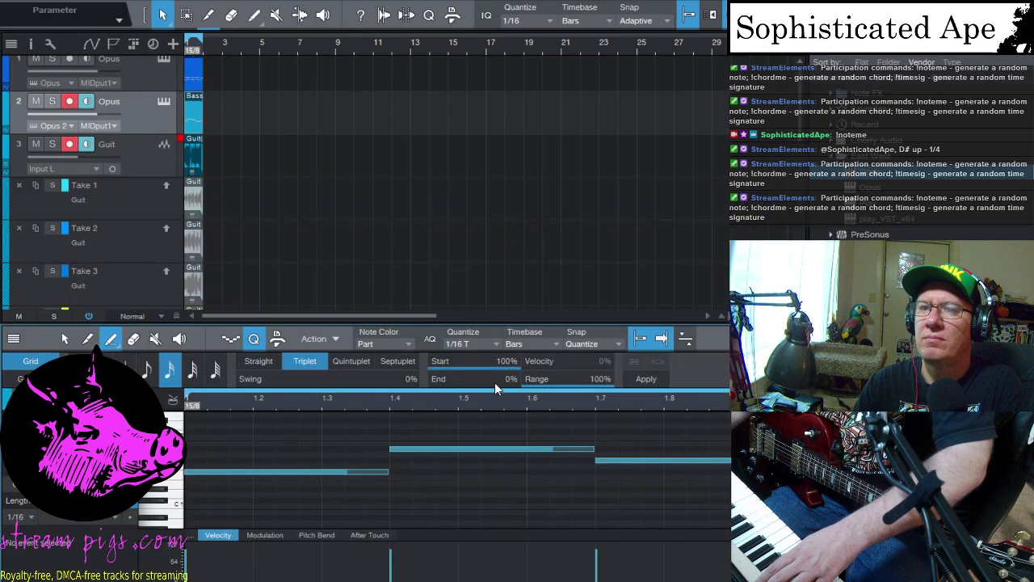
Step: Lower the velocity of all the bass notes and set the Opus 2 track volume to -2.3 dB
key("w")
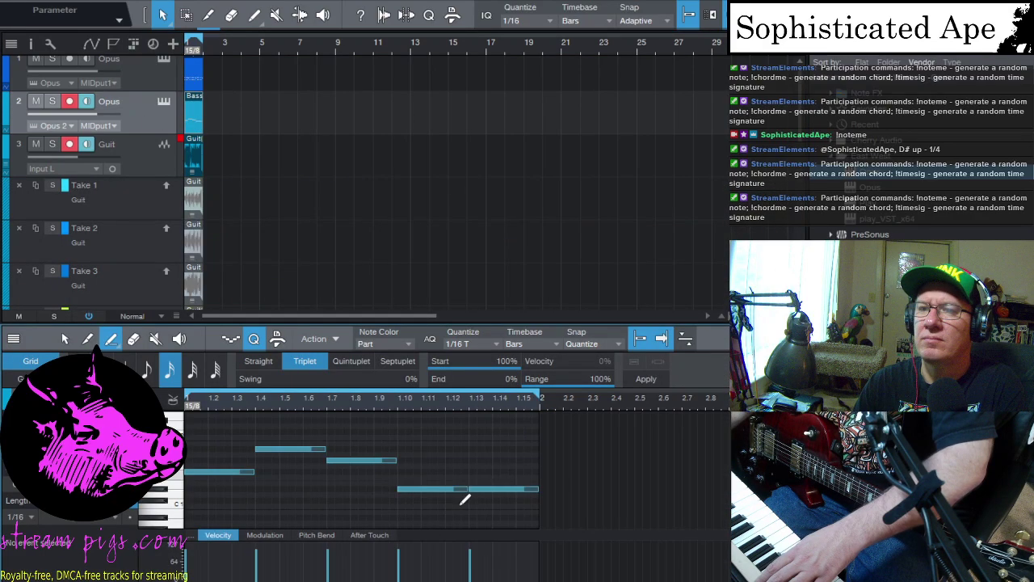
key("1")
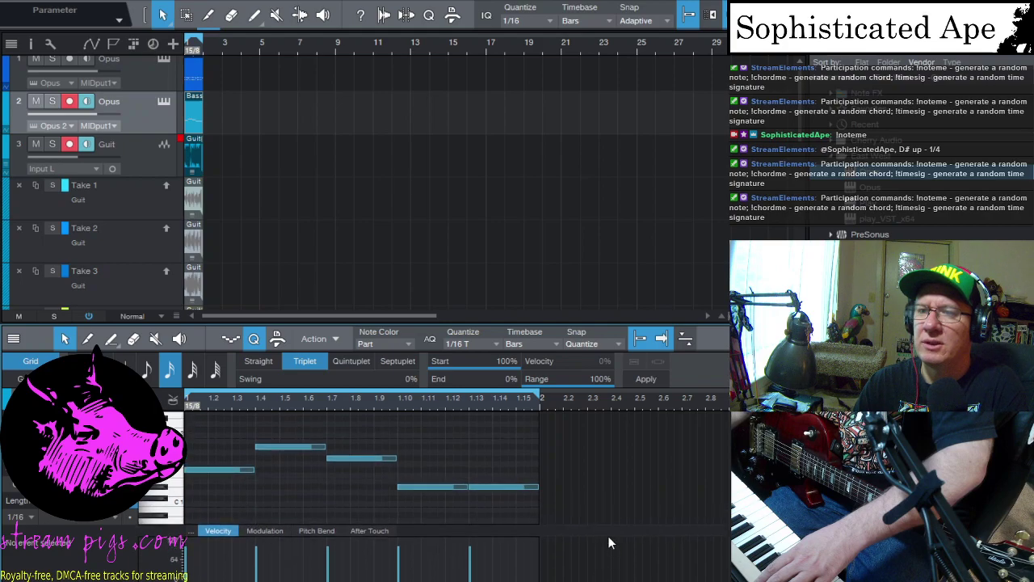
key("ctrl+a")
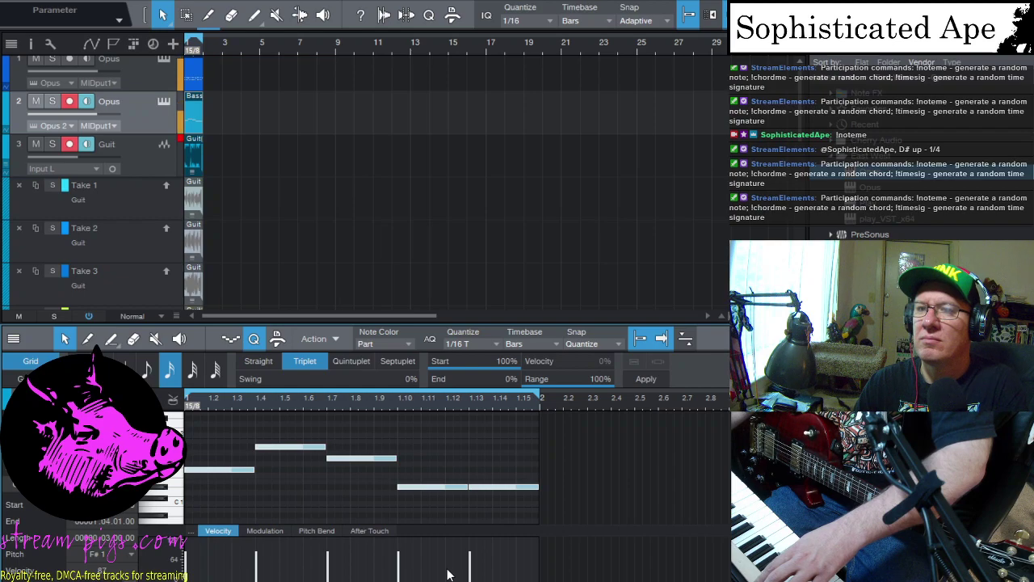
left_click(164, 103)
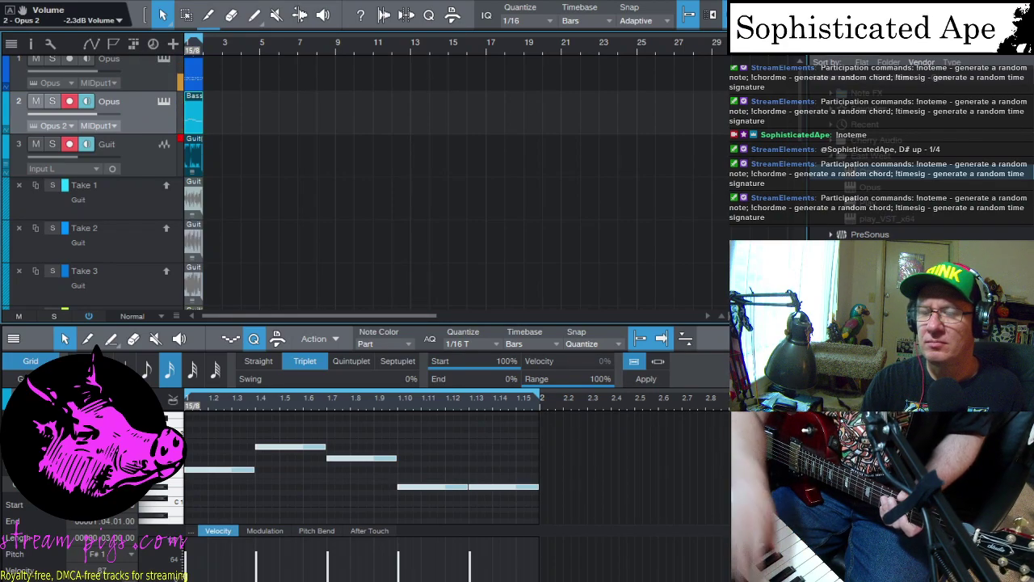
Step: Open the Guit clip in the audio editor and record new looped guitar takes over bar 1
left_click(202, 156)
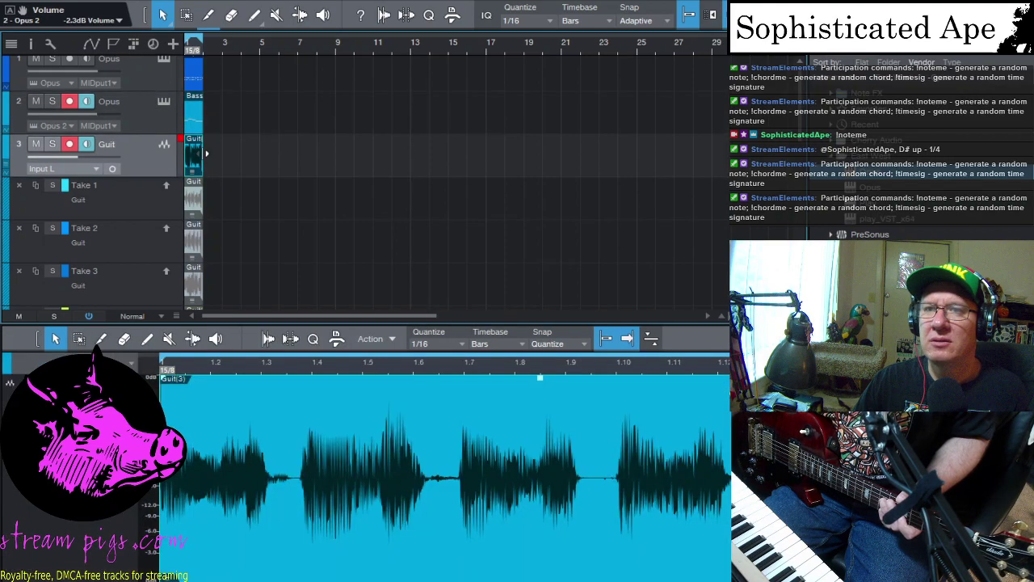
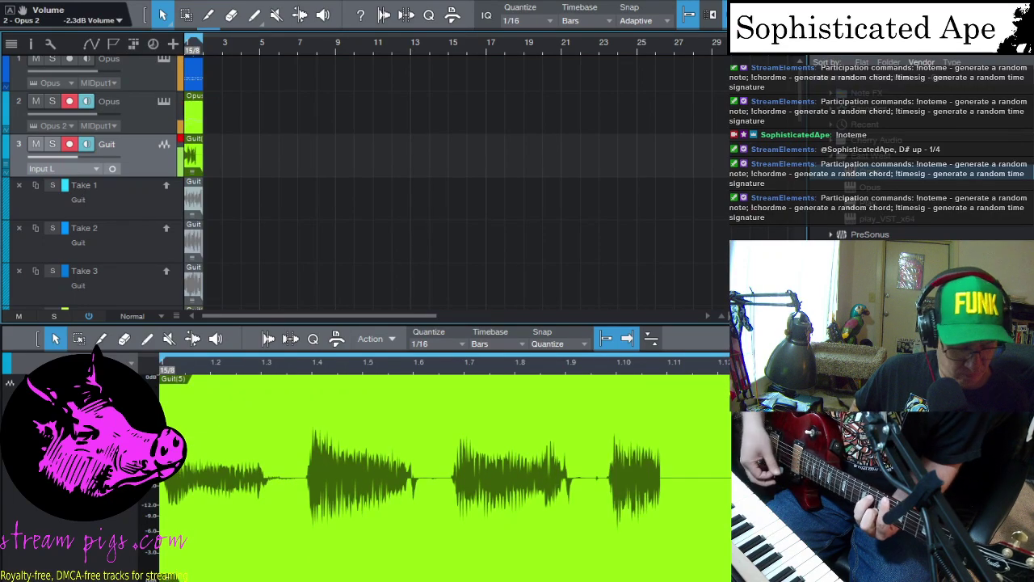
key("space")
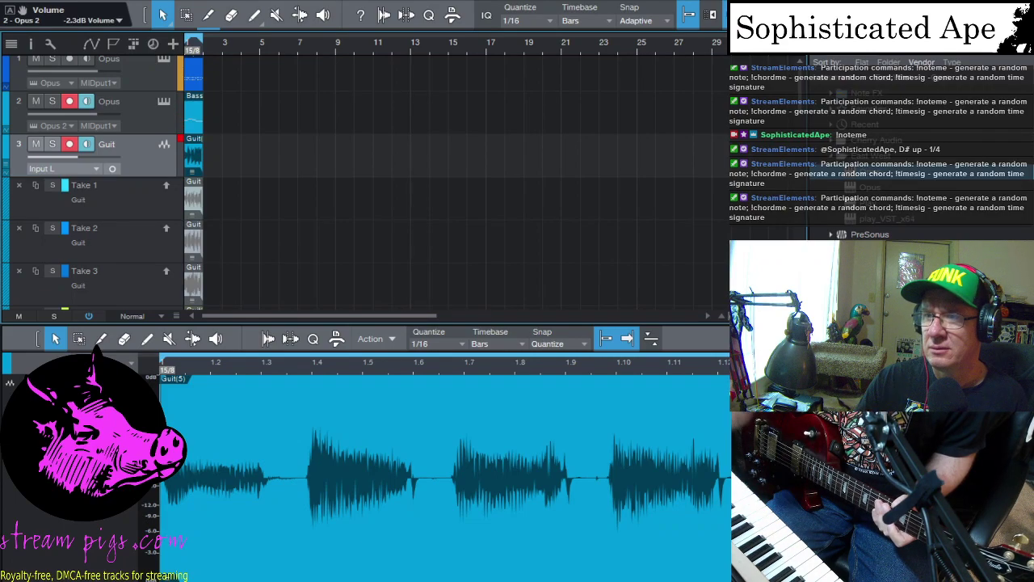
scroll(445, 469, "right", 5)
scroll(444, 468, "left", 5)
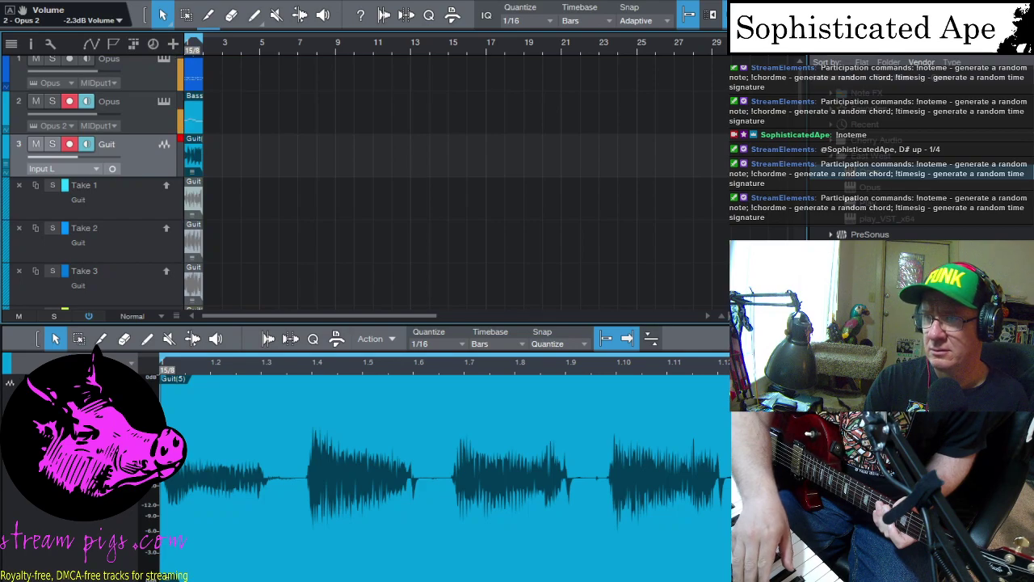
scroll(444, 468, "right", 5)
scroll(444, 468, "left", 5)
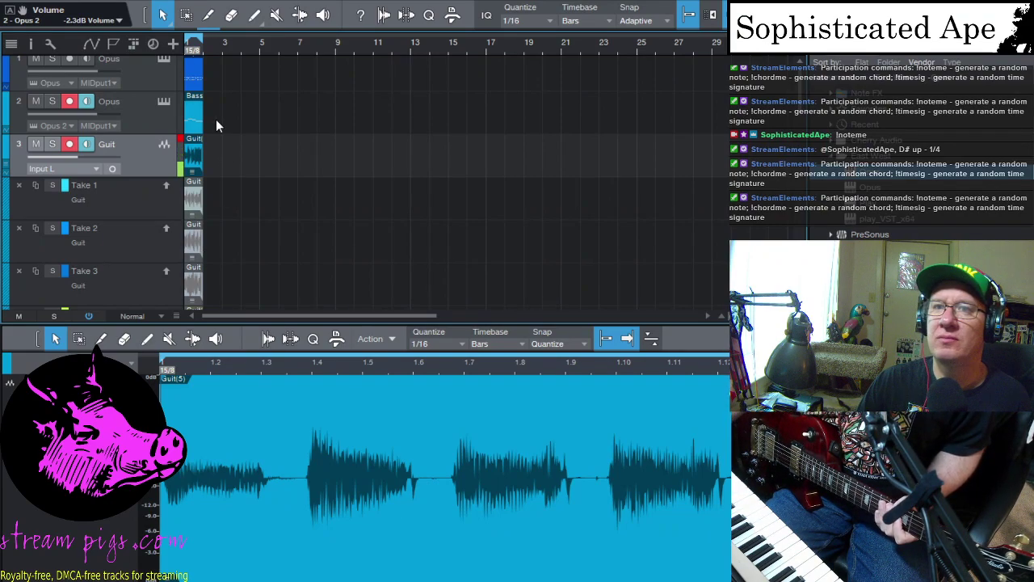
Step: Remove all the take layers from the Guit track, keeping the main guitar clip
left_click(20, 187)
left_click(19, 187)
left_click(18, 187)
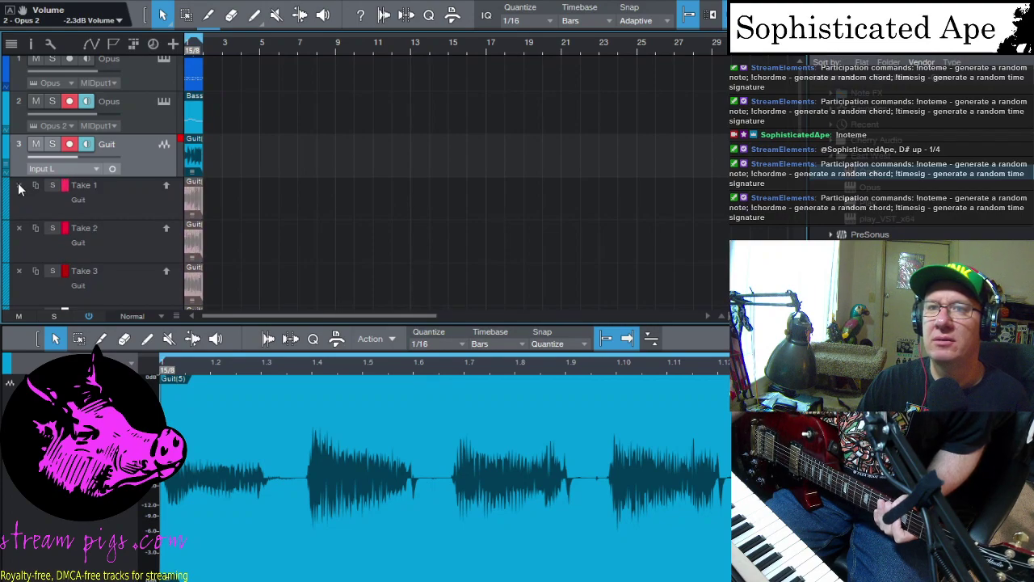
left_click(17, 186)
left_click(17, 187)
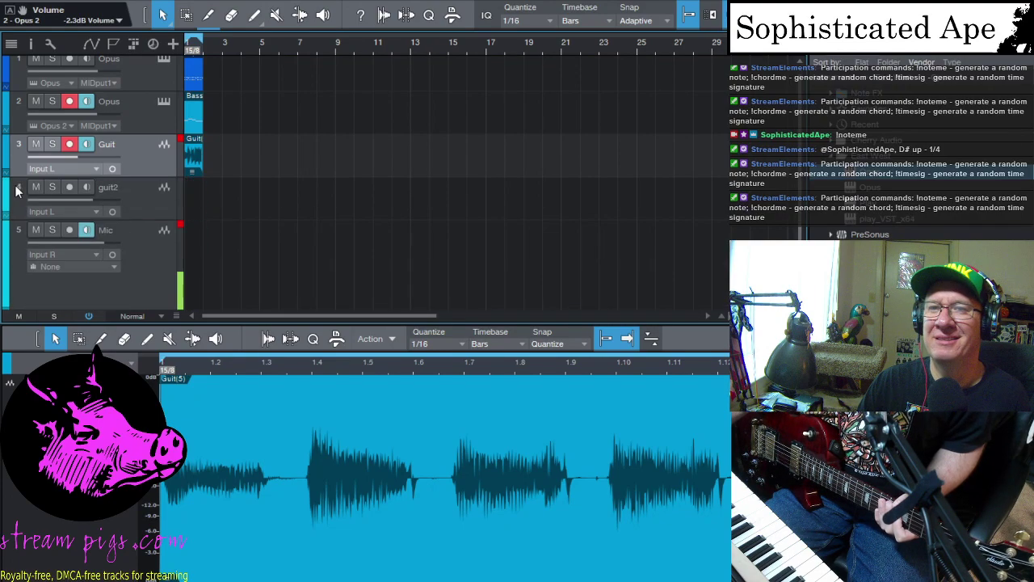
Step: Repeat the bar 1 parts through bar 4 and copy the Opus pattern into bar 5 under a new 12/8 time signature
left_click(159, 67)
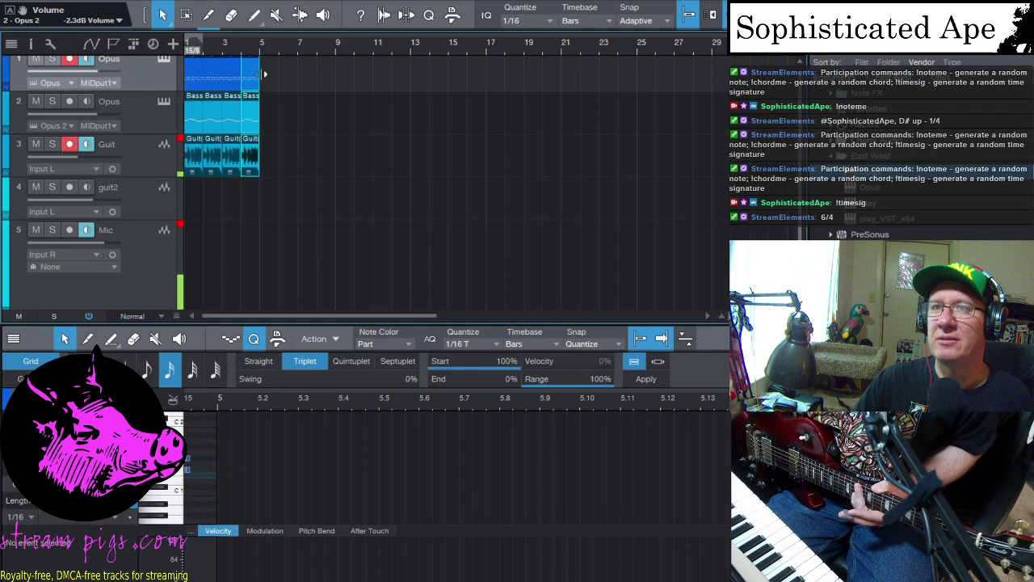
left_click(260, 48)
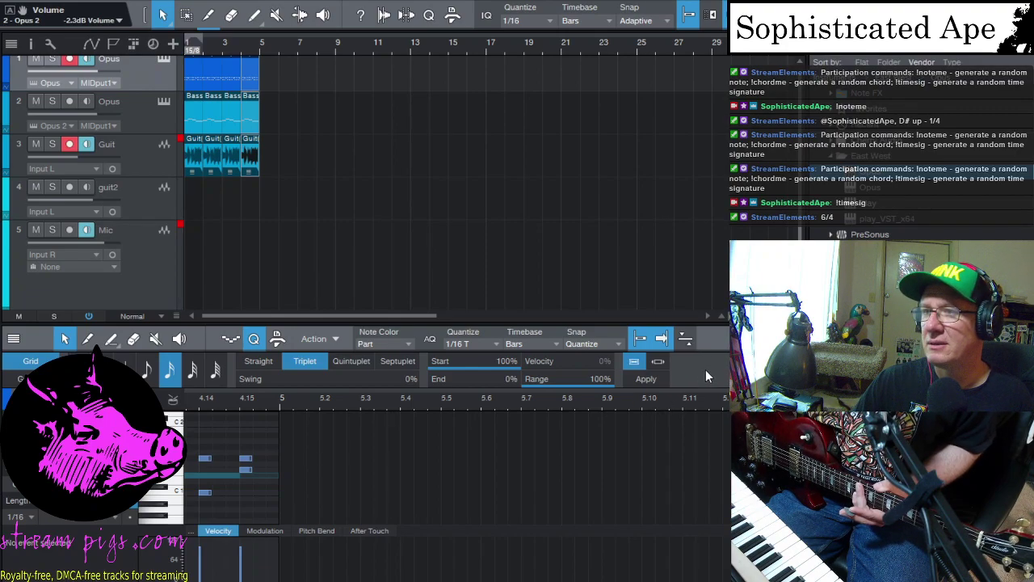
left_click(672, 392)
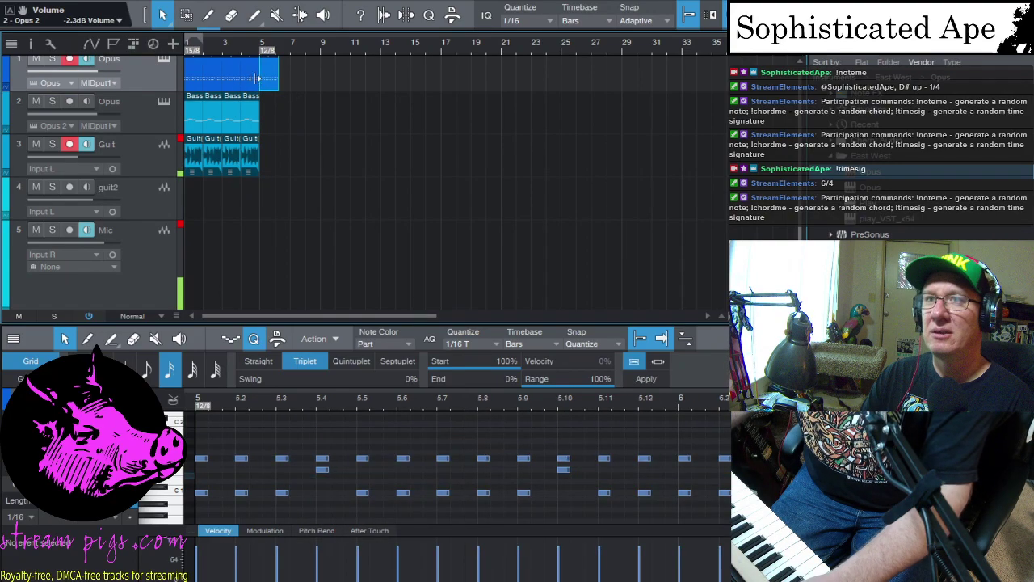
key("space")
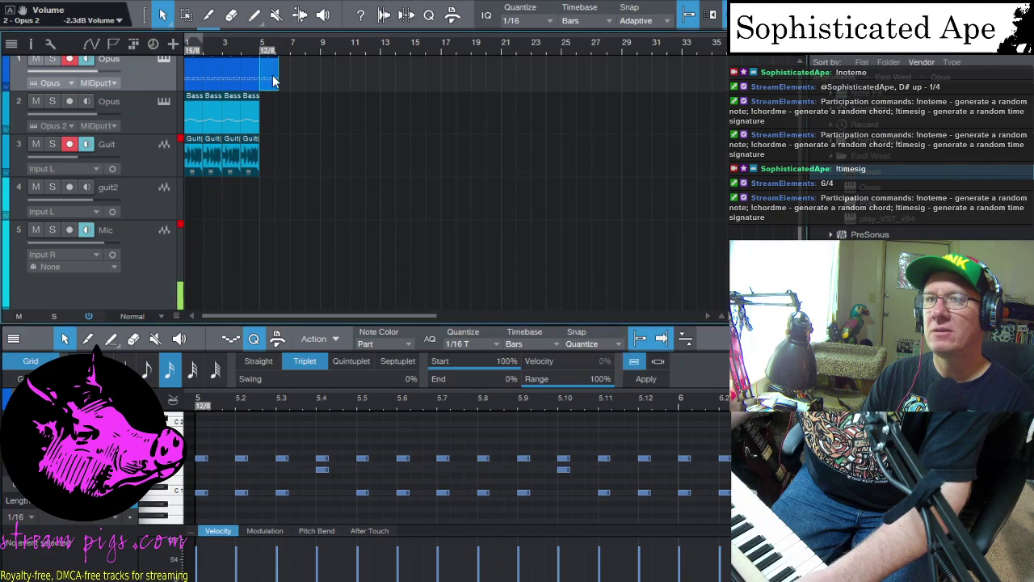
Step: Delete the copied Opus part's notes past beat 12 of bar 5 and shorten the part to the end of that bar
scroll(599, 408, "down", 2)
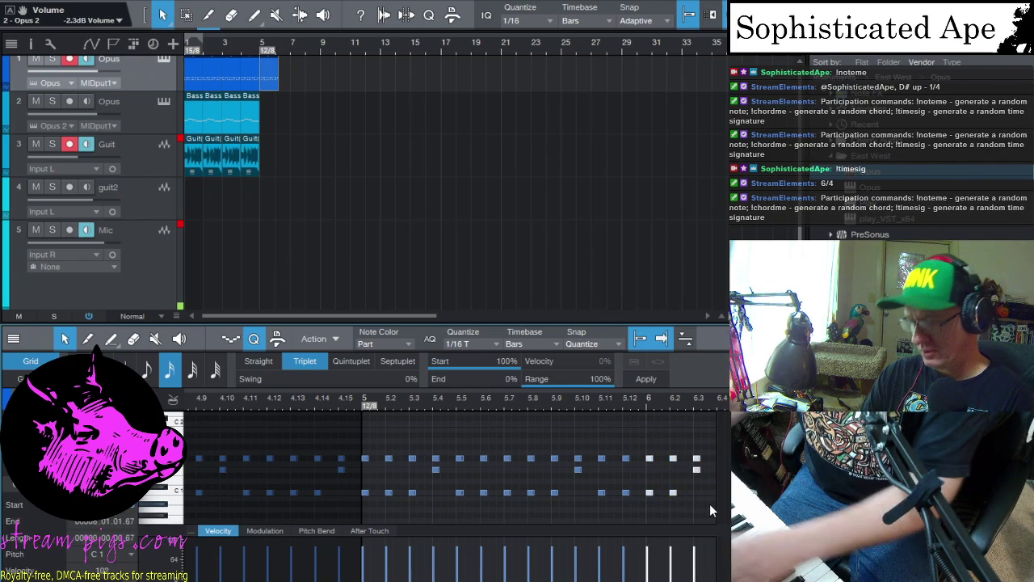
key("ctrl+z")
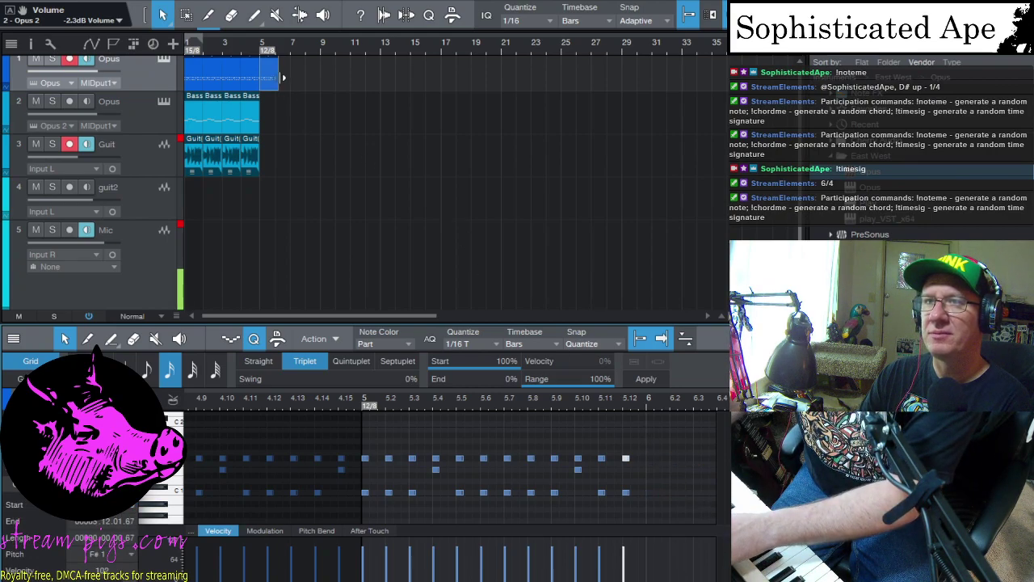
left_click_drag(282, 78, 274, 77)
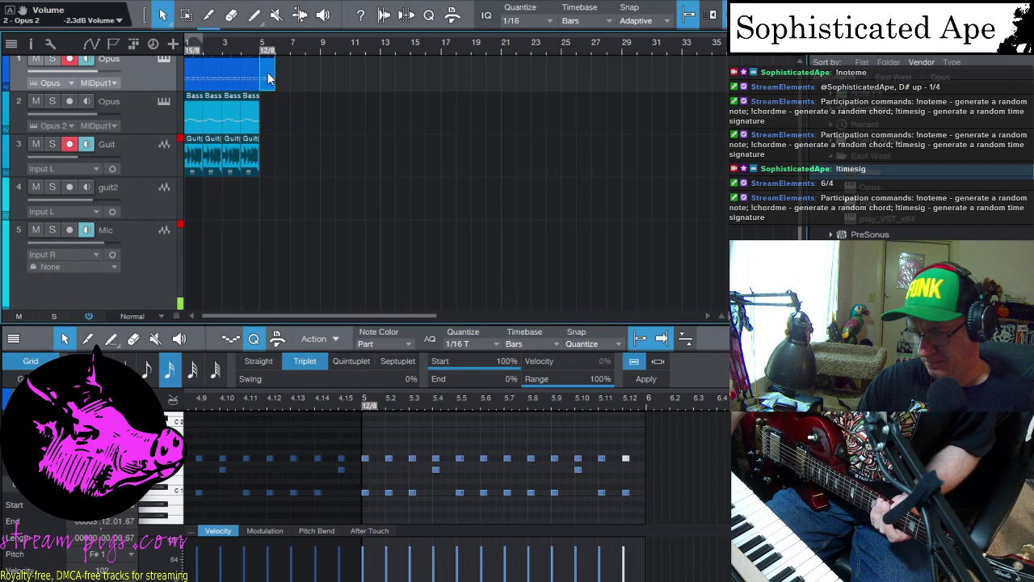
Step: Loop bar 5 and record guitar takes over it on the Guit track
key("slash")
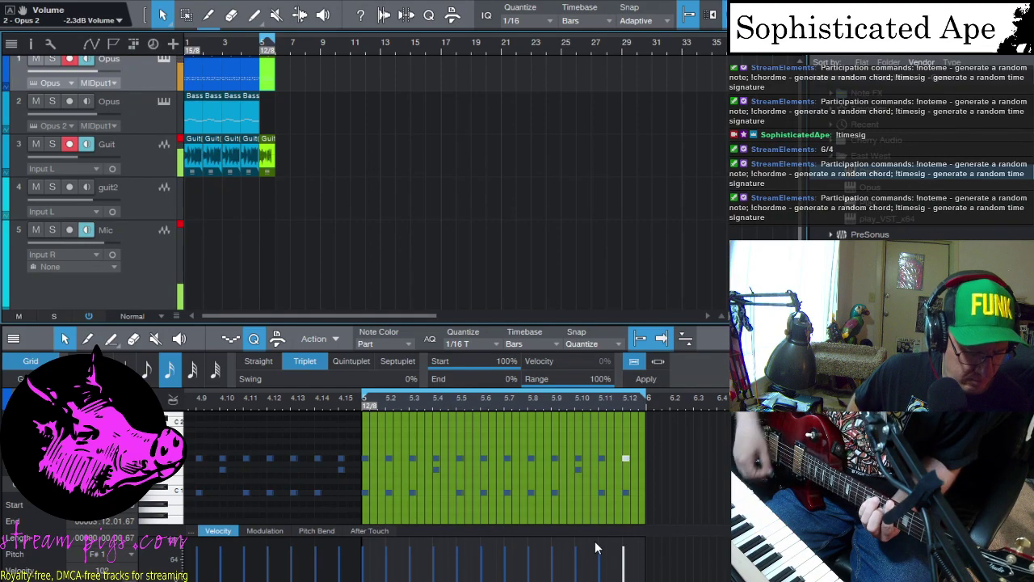
key("space")
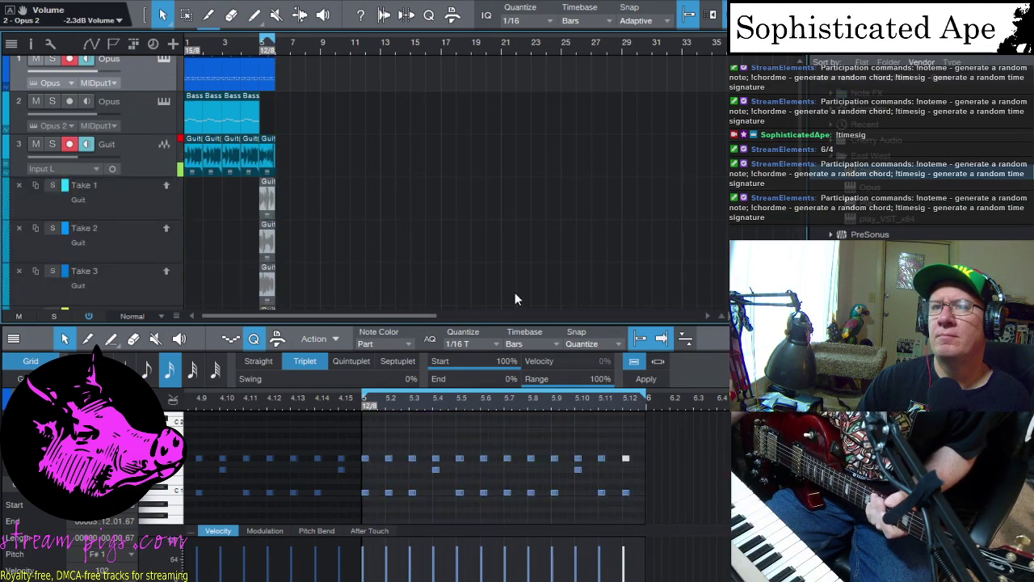
Step: Create an empty part in bar 5 of the second Opus track and open it for note editing
left_click(240, 46)
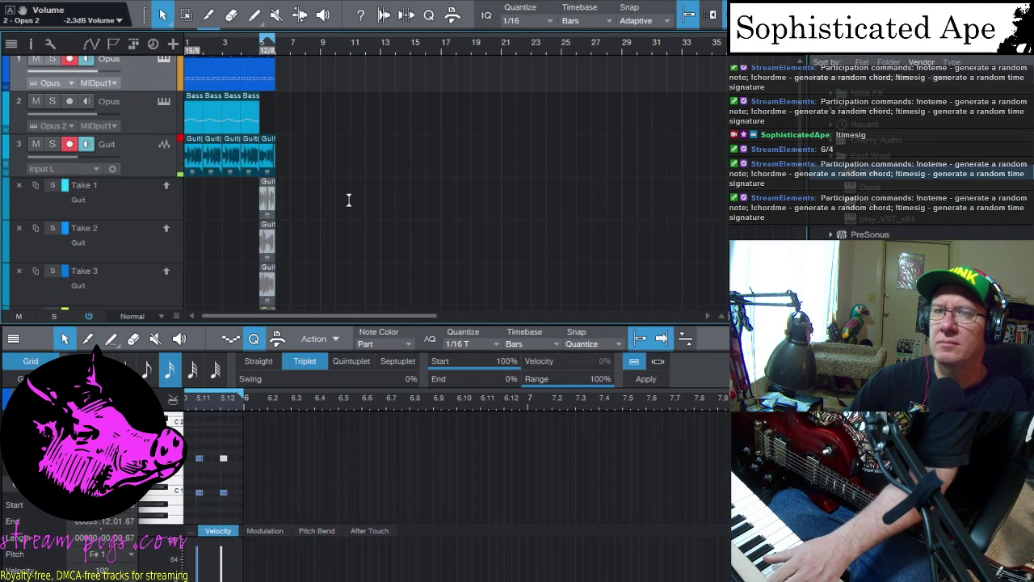
left_click(282, 115)
double_click(271, 116)
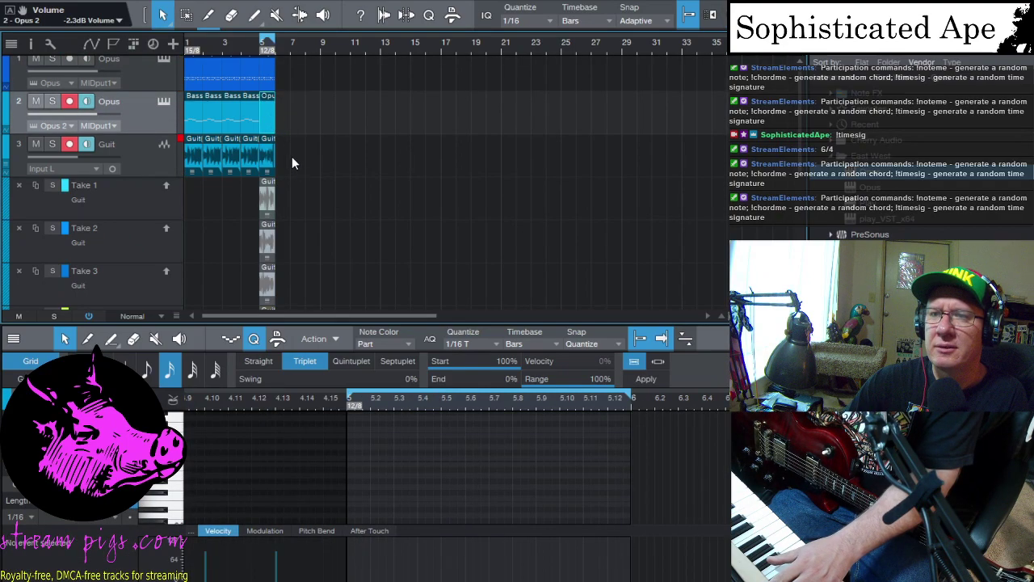
Step: Draw four consecutive three-beat bass notes across bar 5 with the Paint tool: D2, F1, D#1 and A#1
left_click(111, 339)
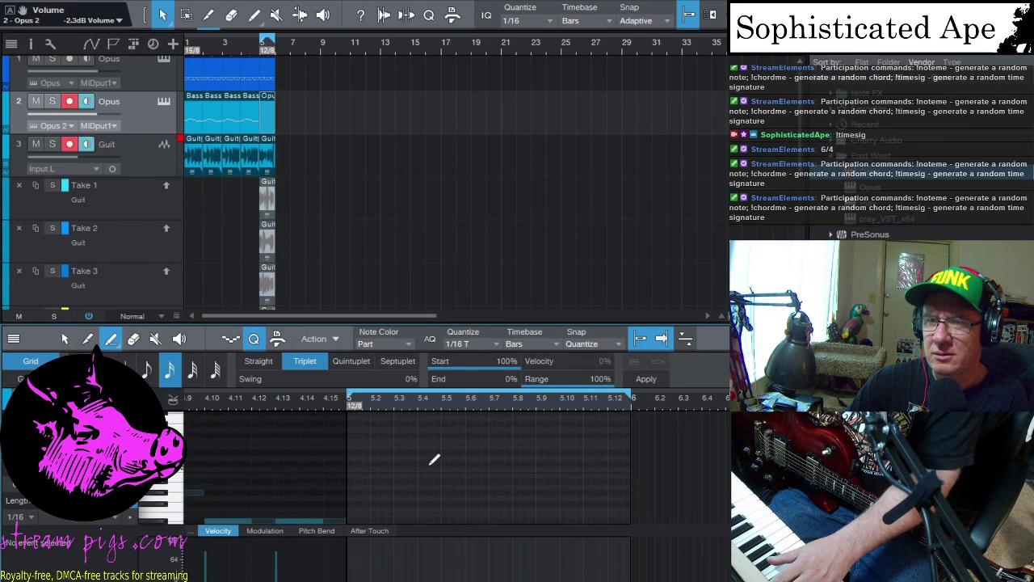
scroll(433, 459, "down", 2)
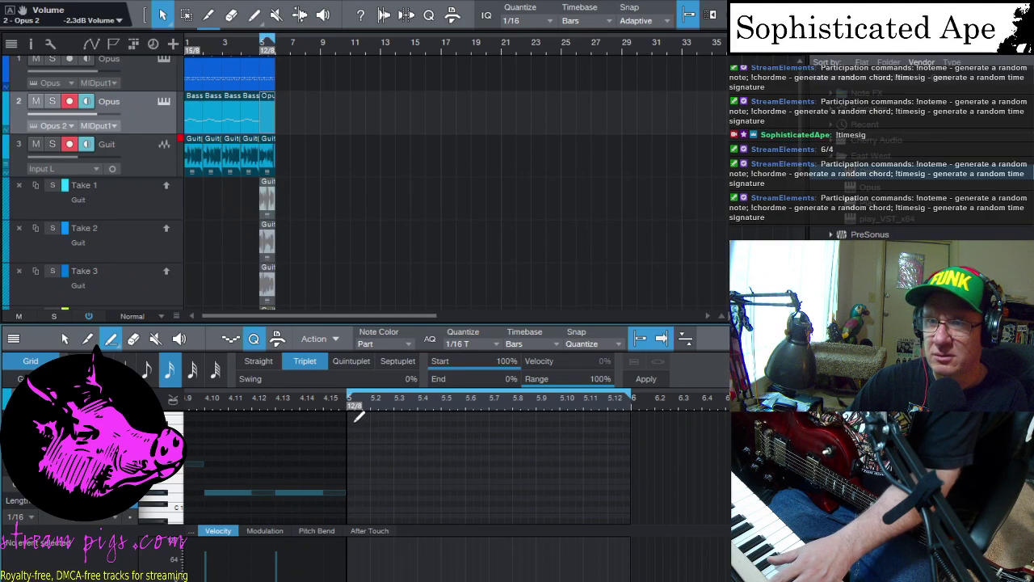
left_click(421, 429)
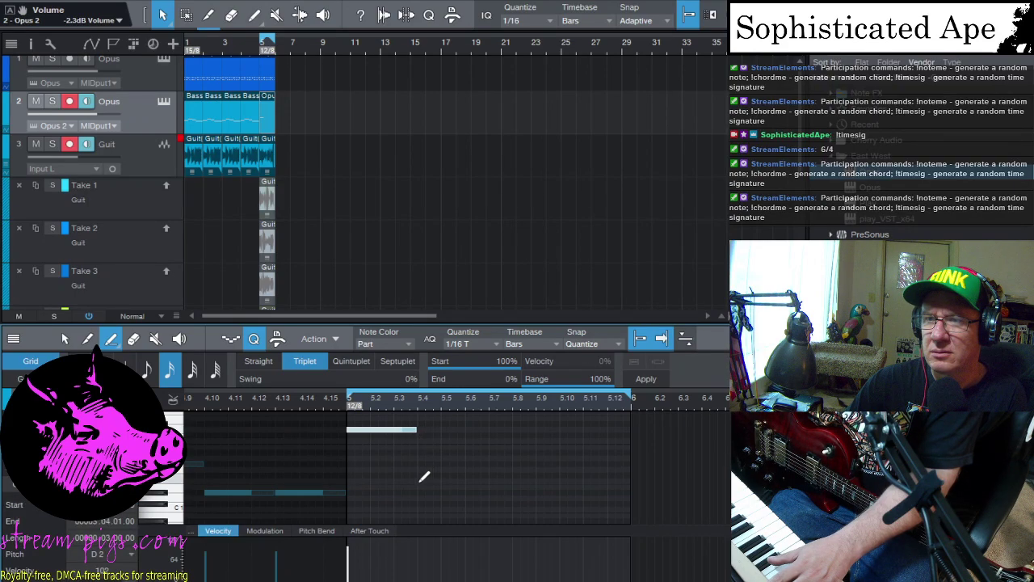
left_click(423, 474)
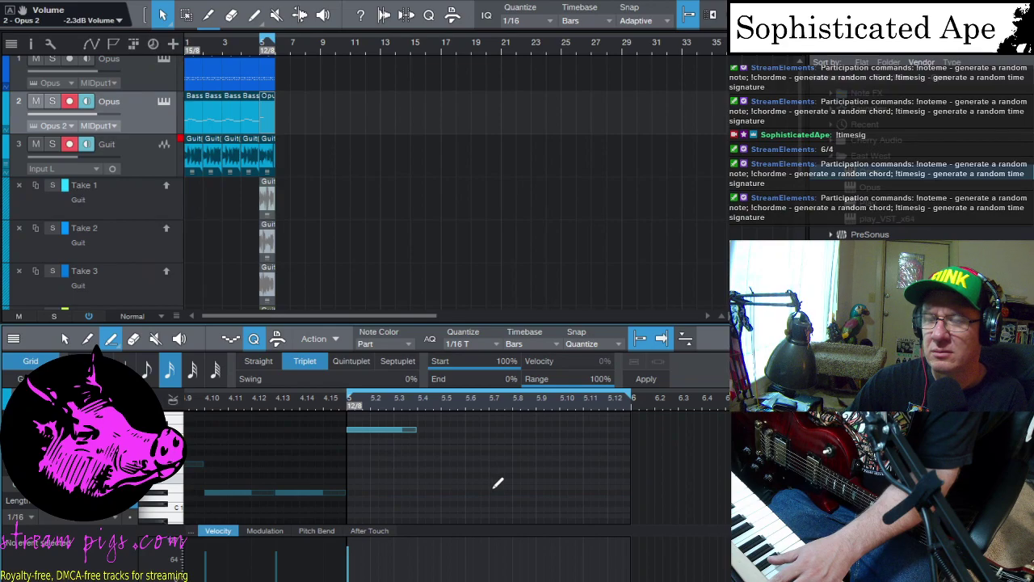
left_click(494, 483)
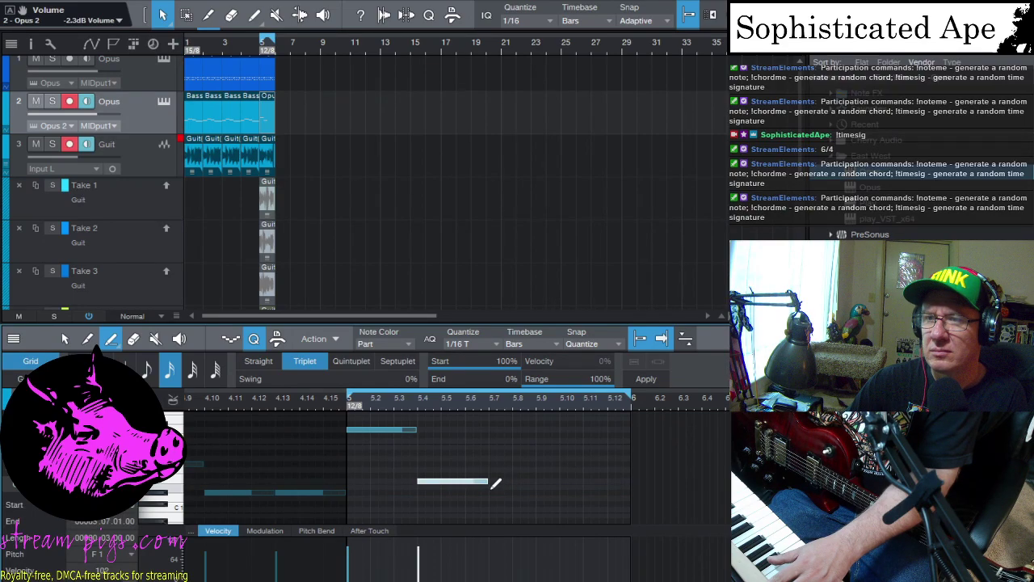
left_click_drag(494, 483, 492, 483)
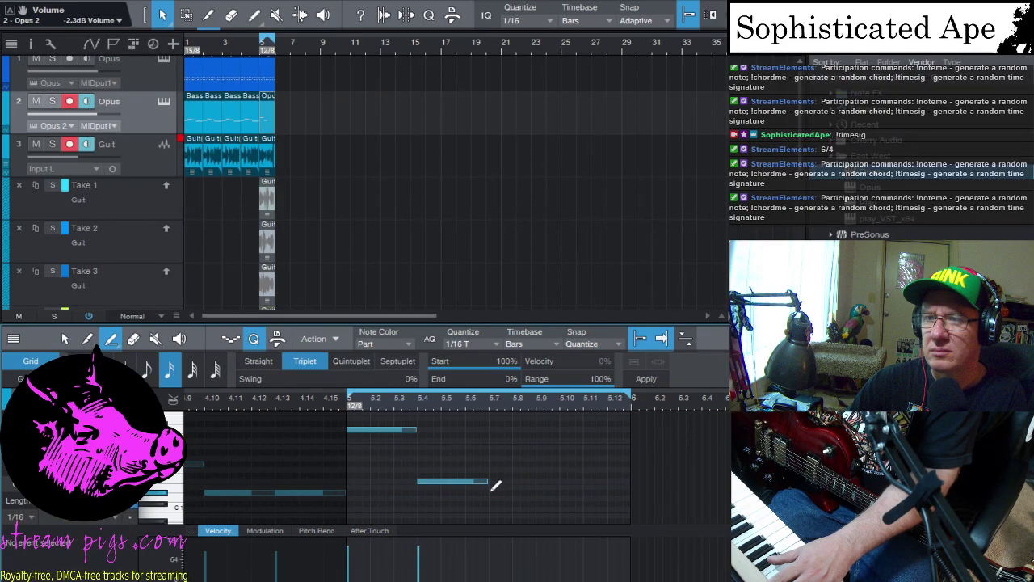
left_click(557, 490)
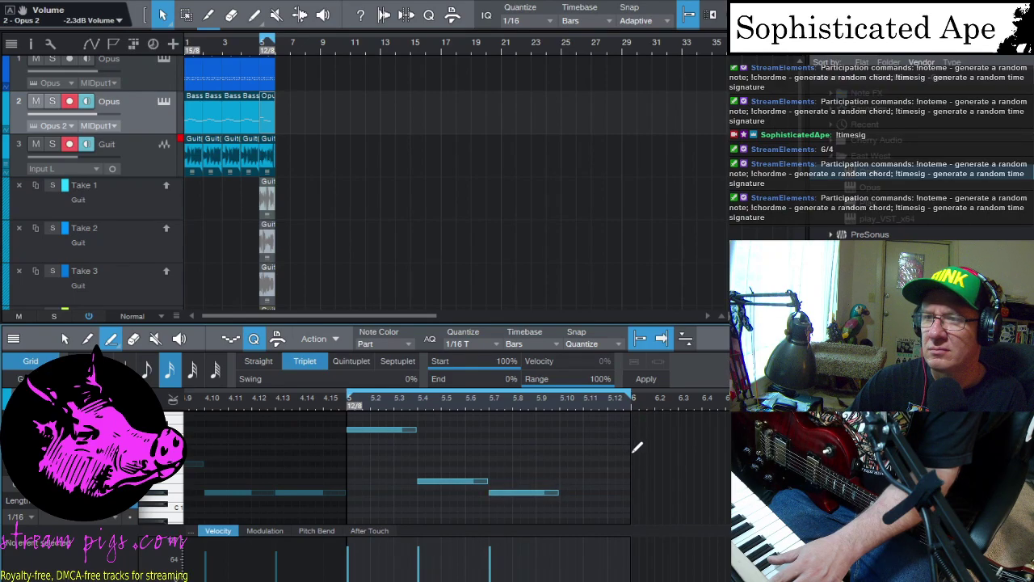
left_click(627, 453)
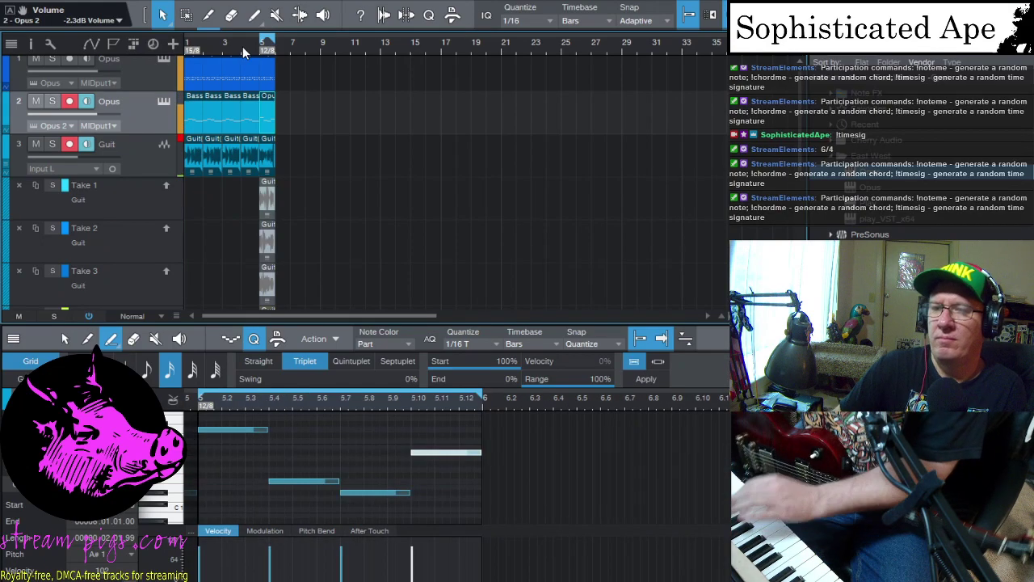
Step: Replace the bass note at beat 13 of bar 4 with a three-beat note one octave higher
key("w")
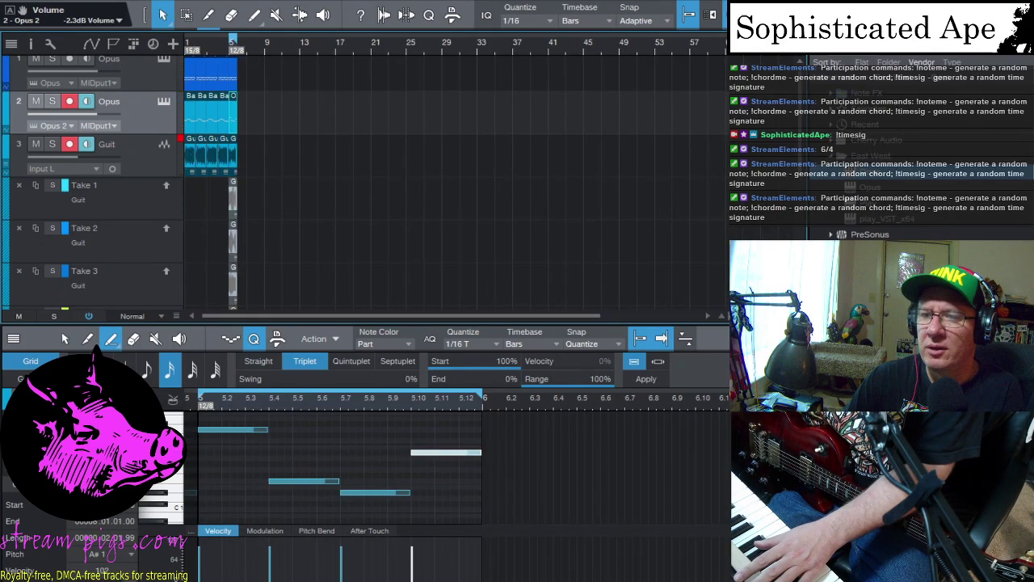
scroll(165, 488, "left", 5)
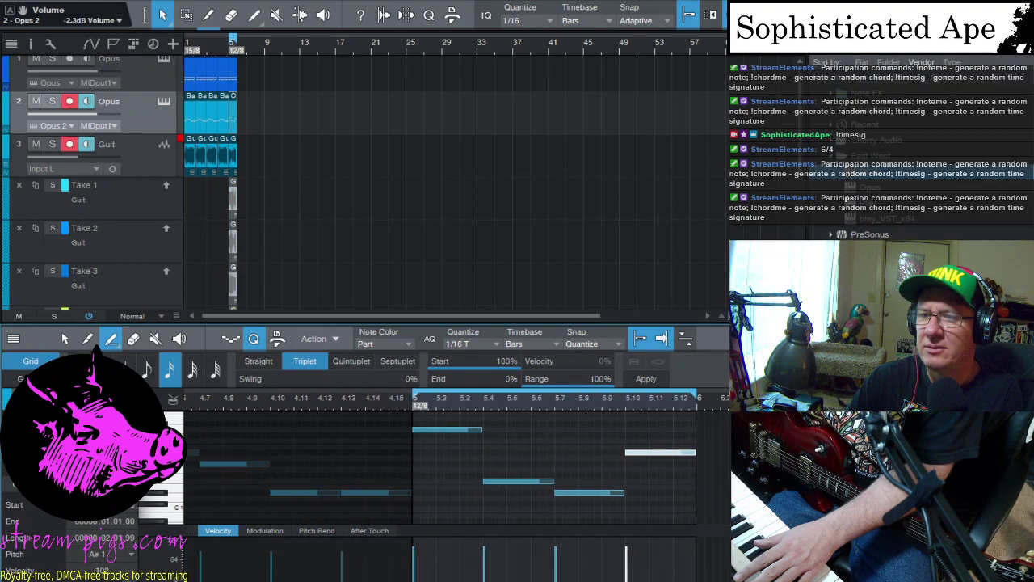
left_click(360, 489)
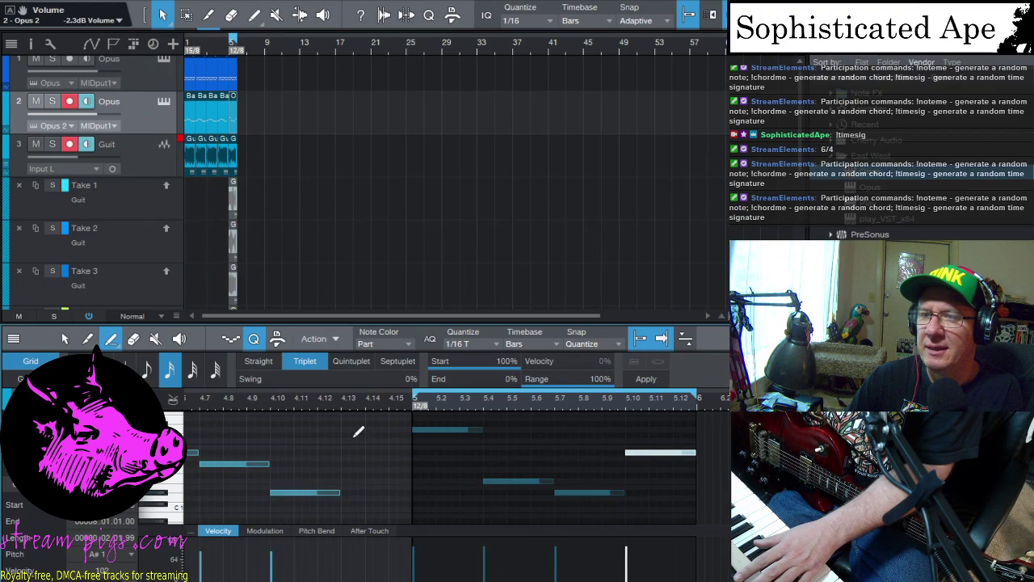
key("Escape")
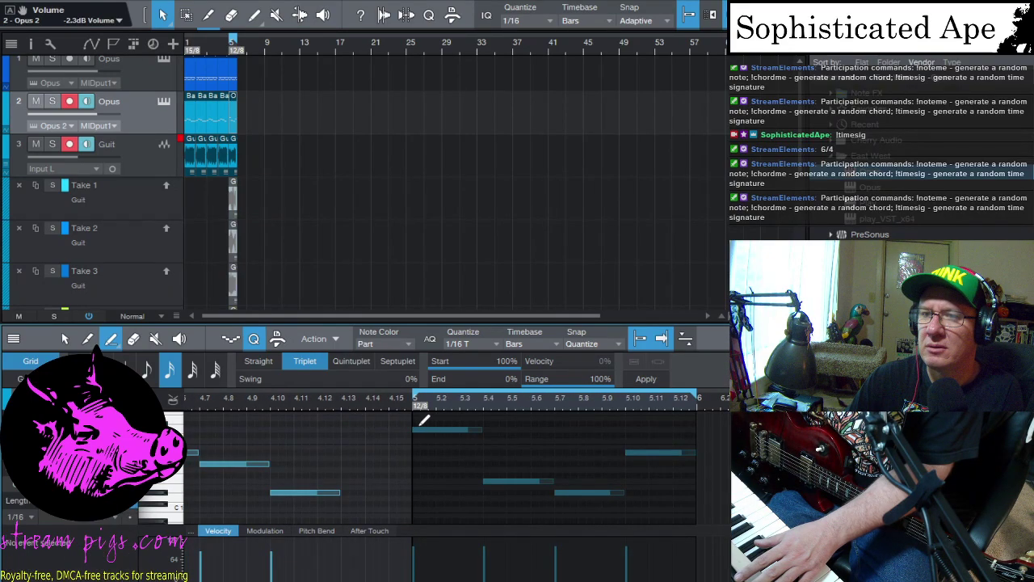
left_click(346, 424)
left_click(315, 491)
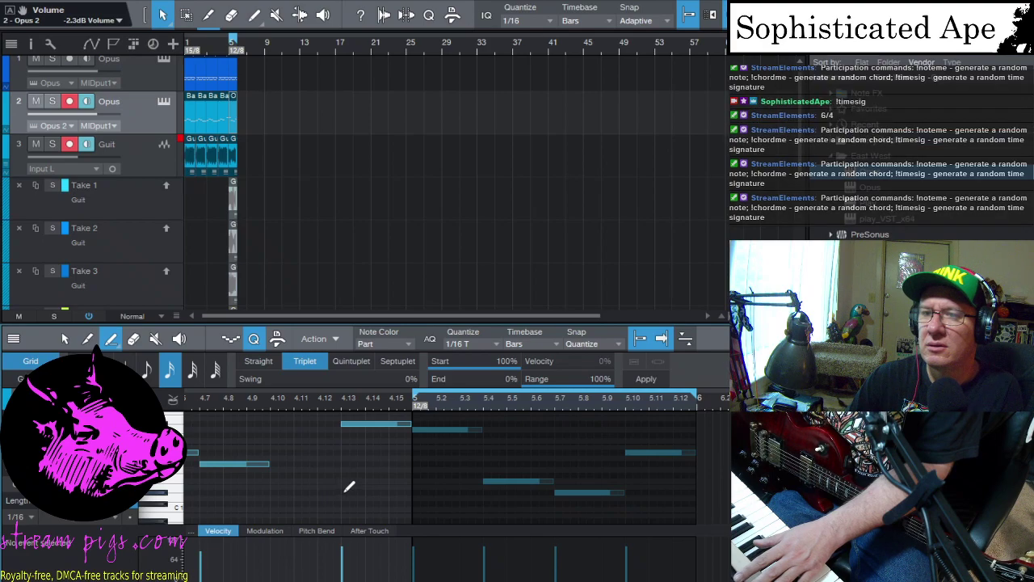
key("ctrl+z")
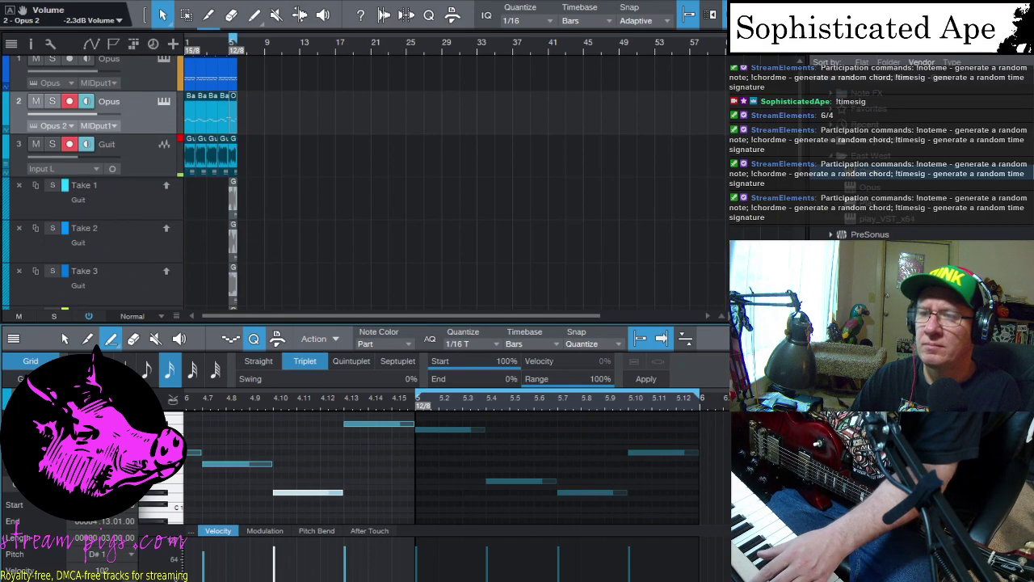
Step: Duplicate all the bar 5 parts into bar 6, and copy both Opus parts into bars 7 and 8
left_click(244, 141)
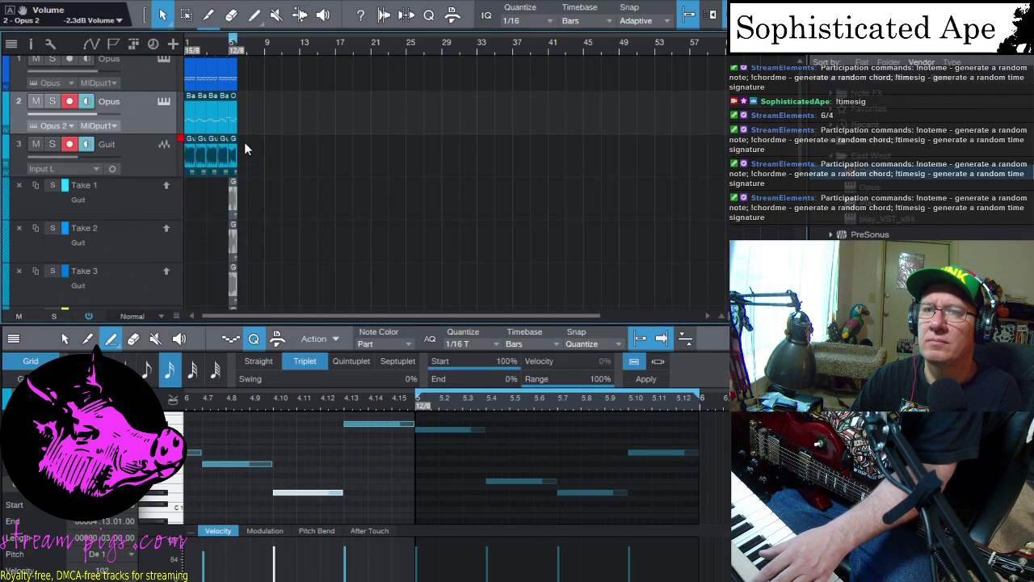
left_click(228, 75)
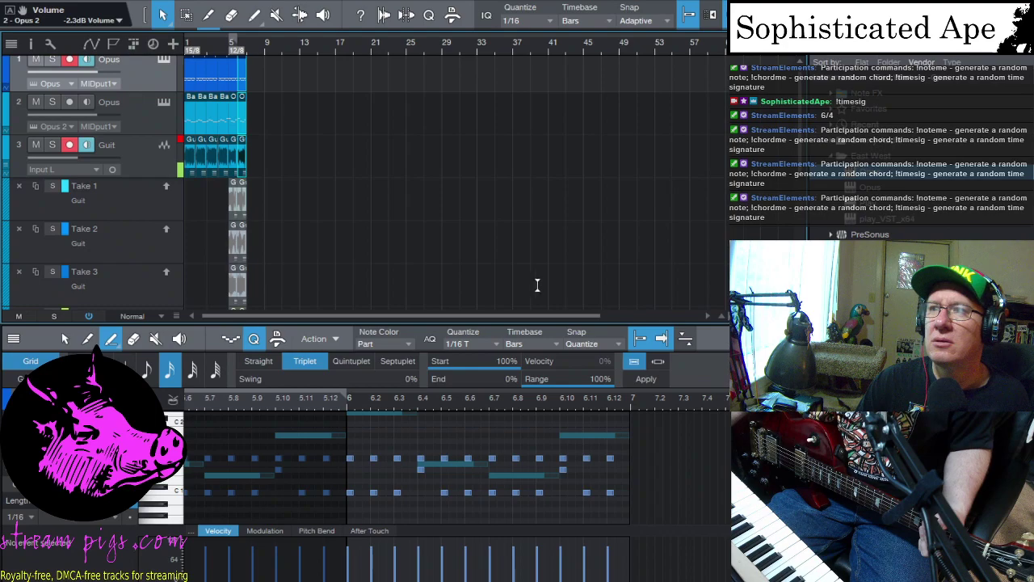
left_click(256, 113)
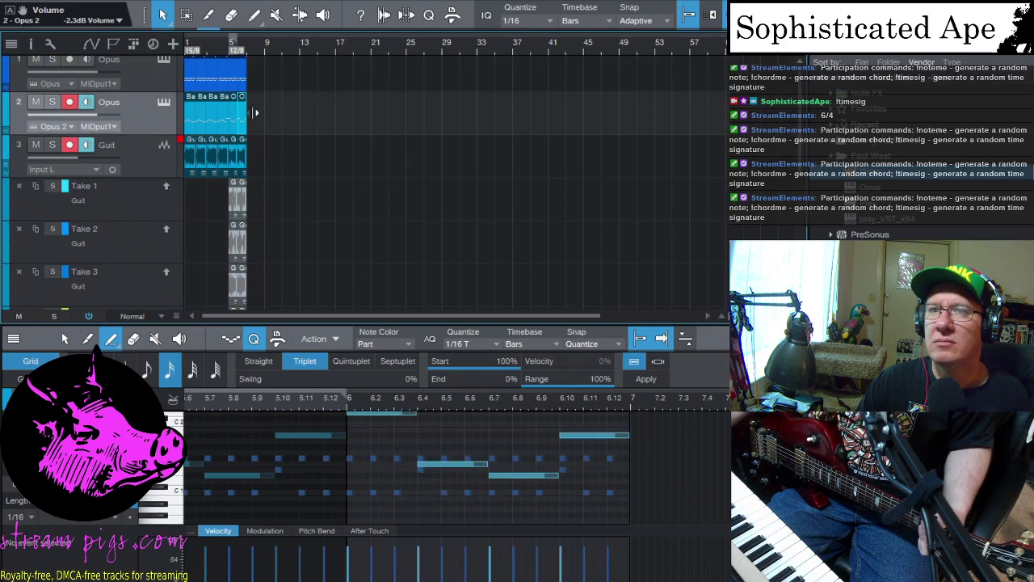
left_click(218, 53)
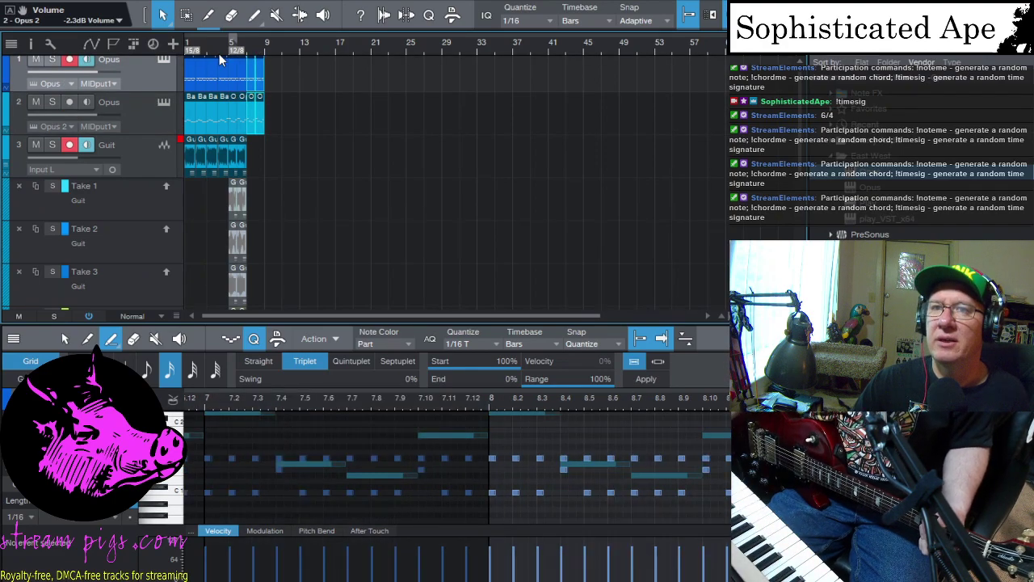
Step: Lower the first note of the bar 7 bass part three semitones to B1
left_click(250, 120)
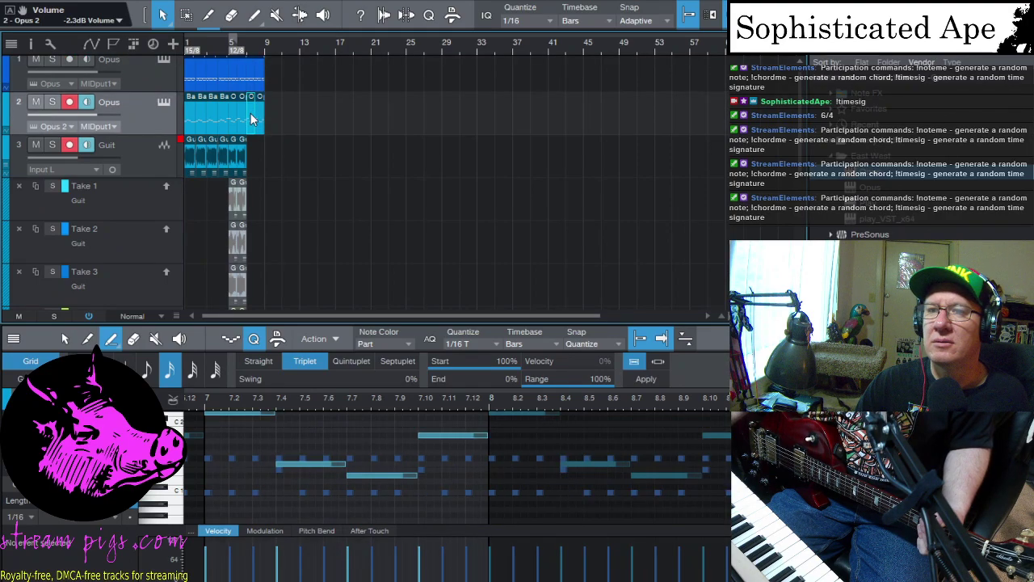
left_click(64, 339)
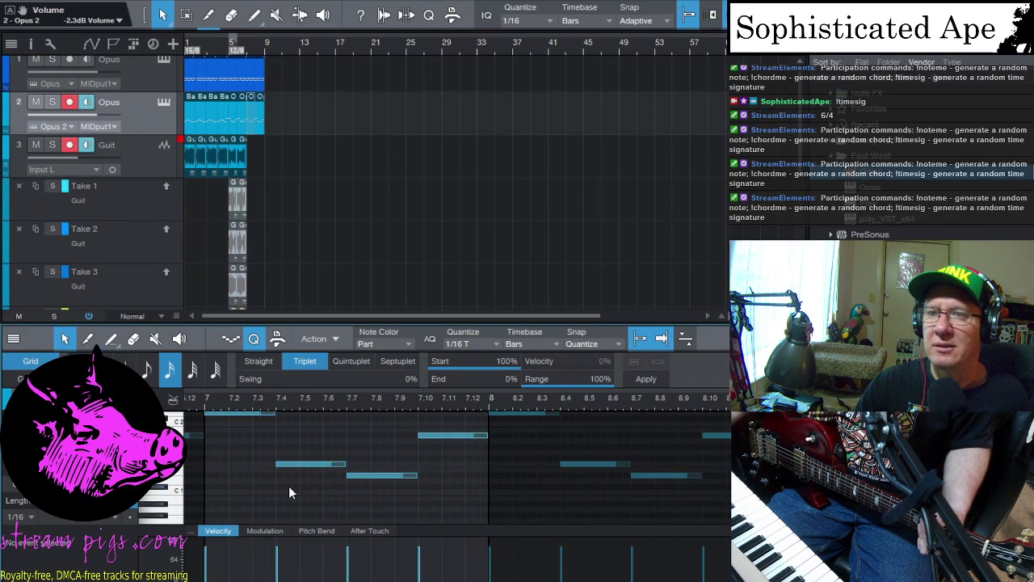
scroll(473, 515, "up", 2)
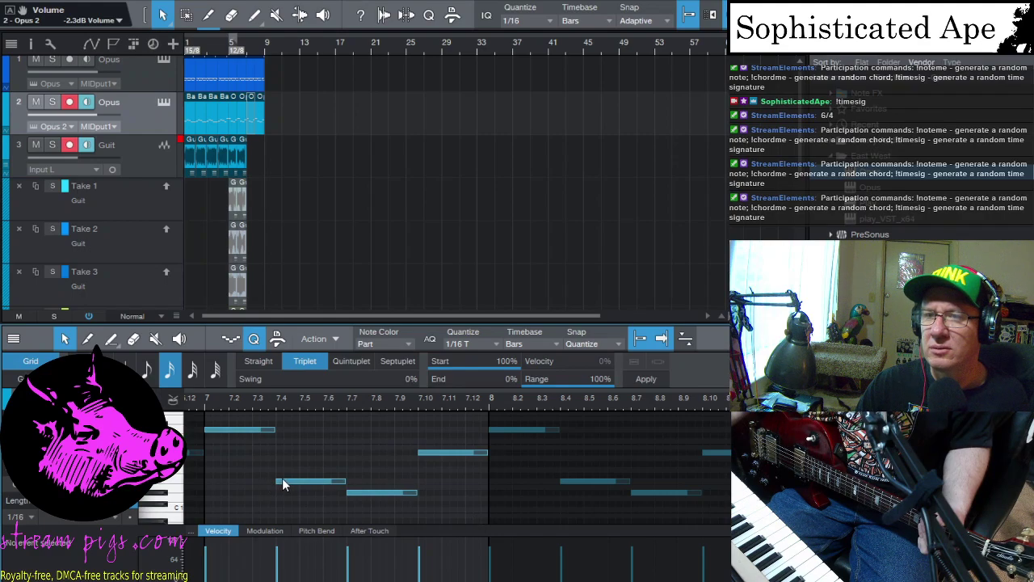
left_click(230, 430)
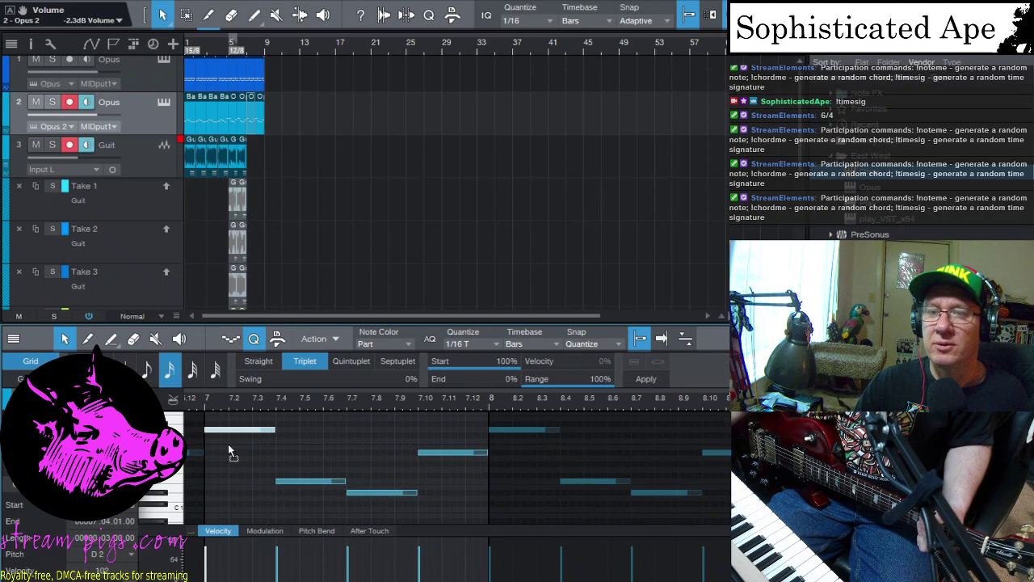
key("Down")
key("Down")
key("Down")
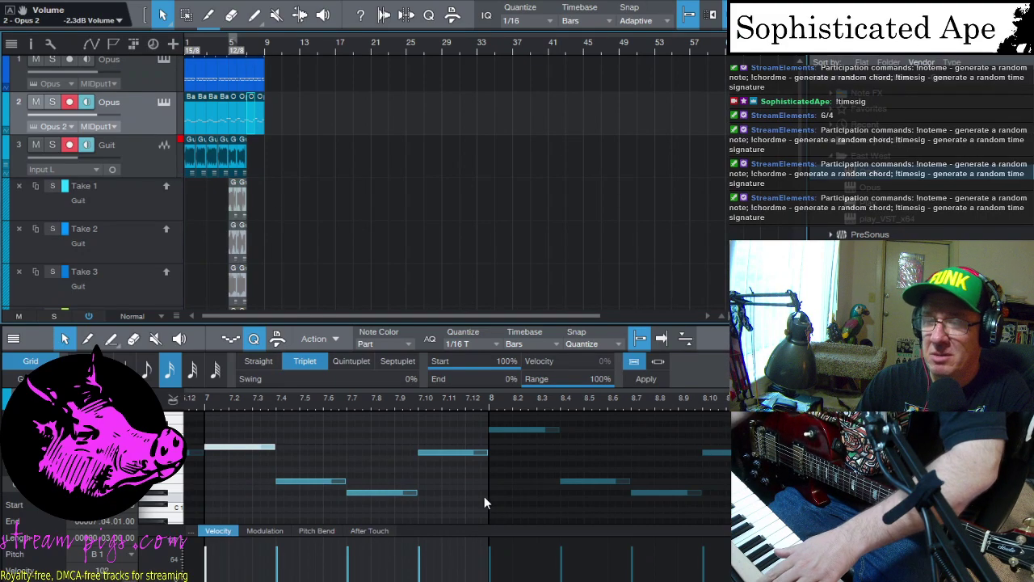
Step: Transpose all the notes of the bar 7 bass part up one semitone
scroll(242, 404, "up", 1)
key("ctrl+a")
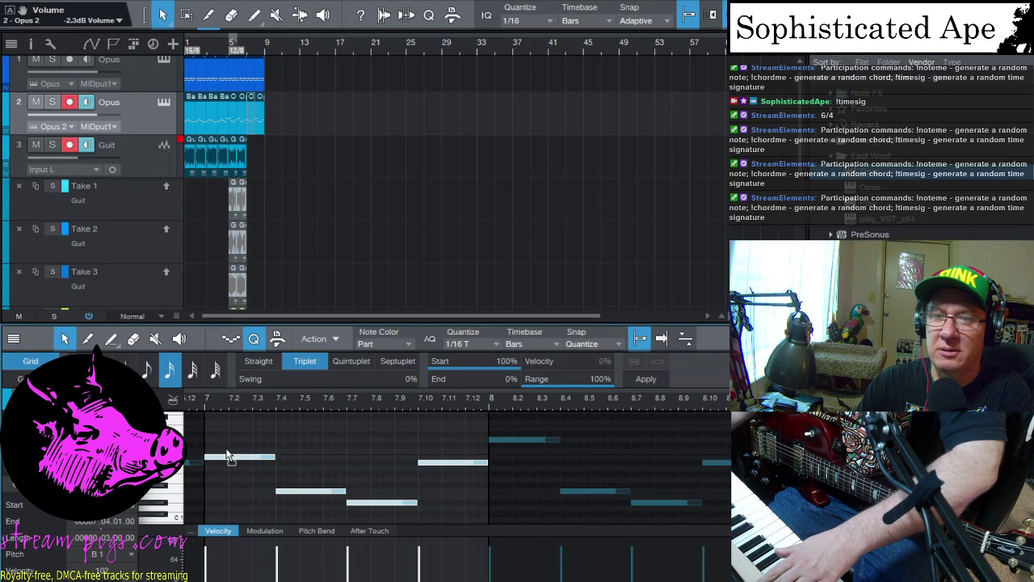
key("Up")
left_click(229, 472)
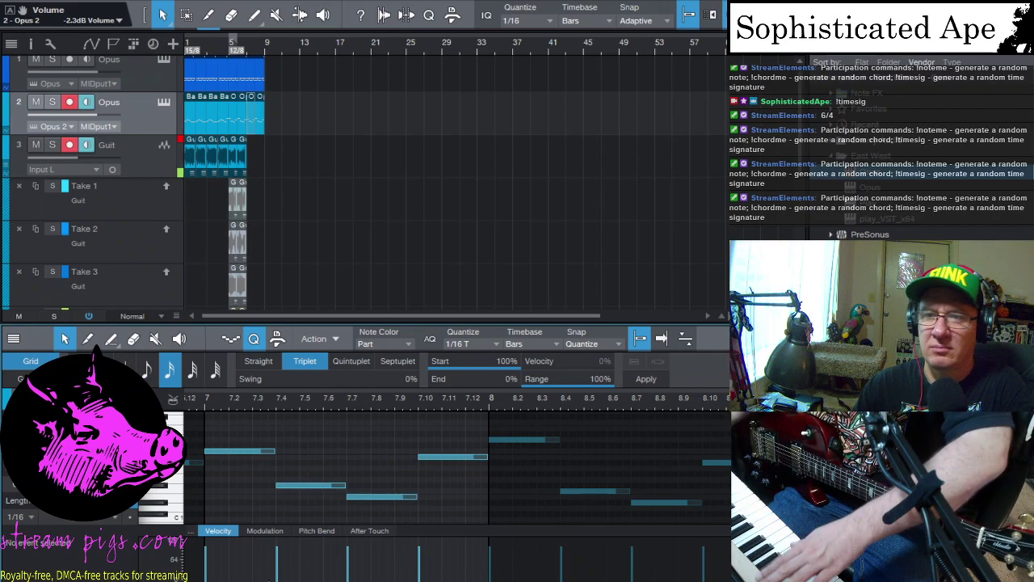
Step: Move the second bar 7 bass note down to D#1, the third up to C#2 and the last down to G#1
scroll(453, 461, "left", 5)
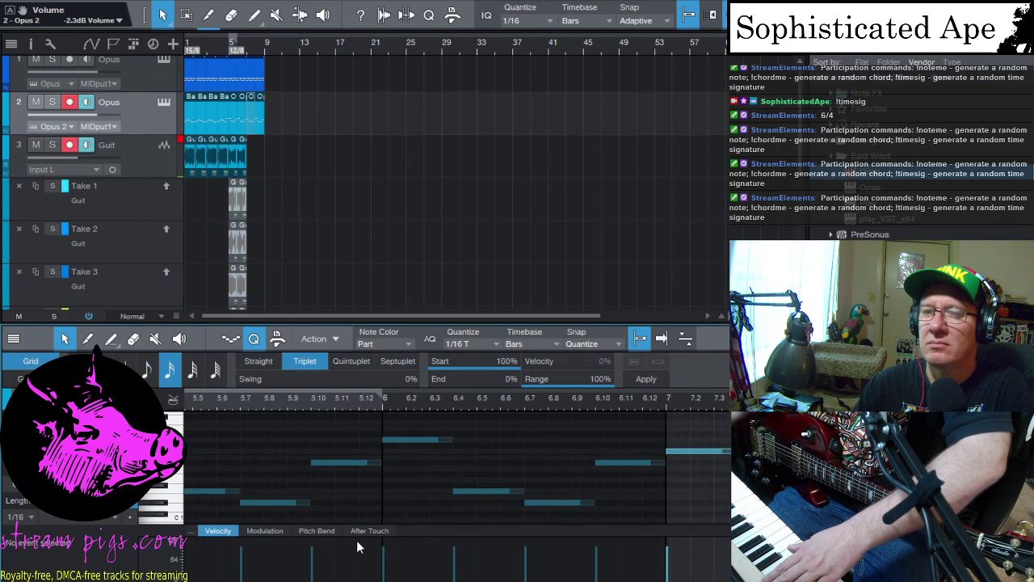
scroll(452, 469, "right", 3)
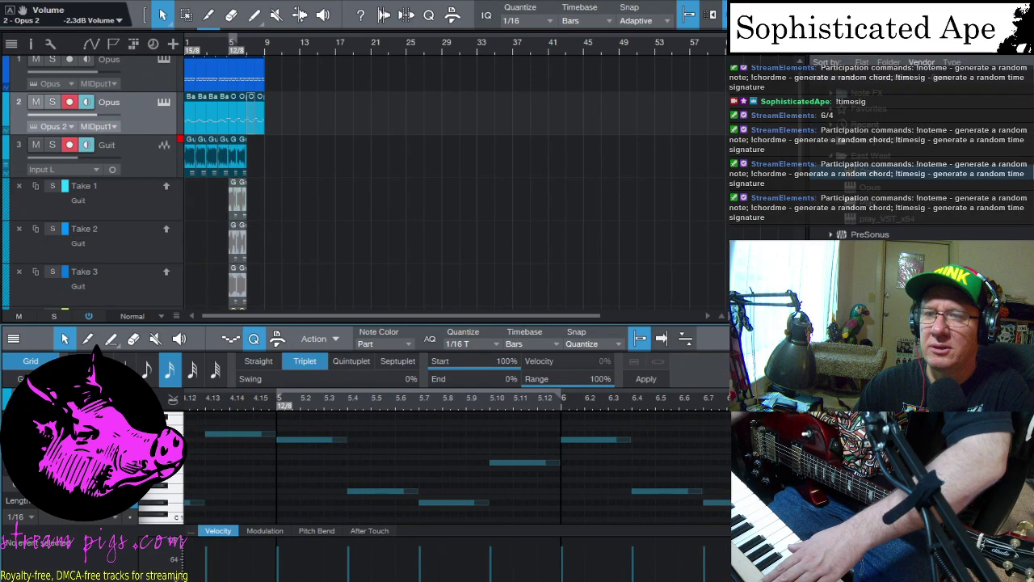
scroll(452, 465, "right", 5)
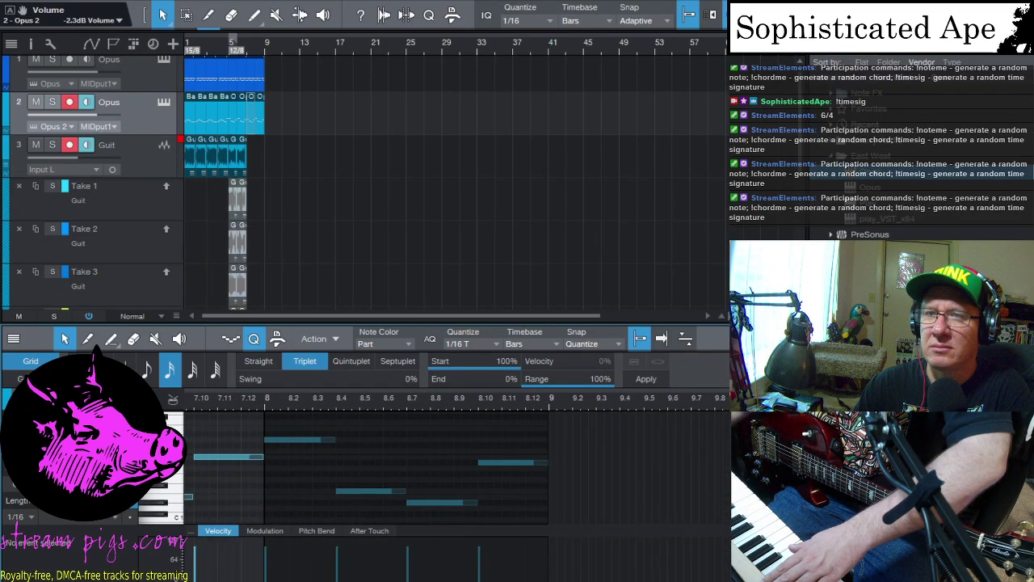
scroll(453, 464, "left", 3)
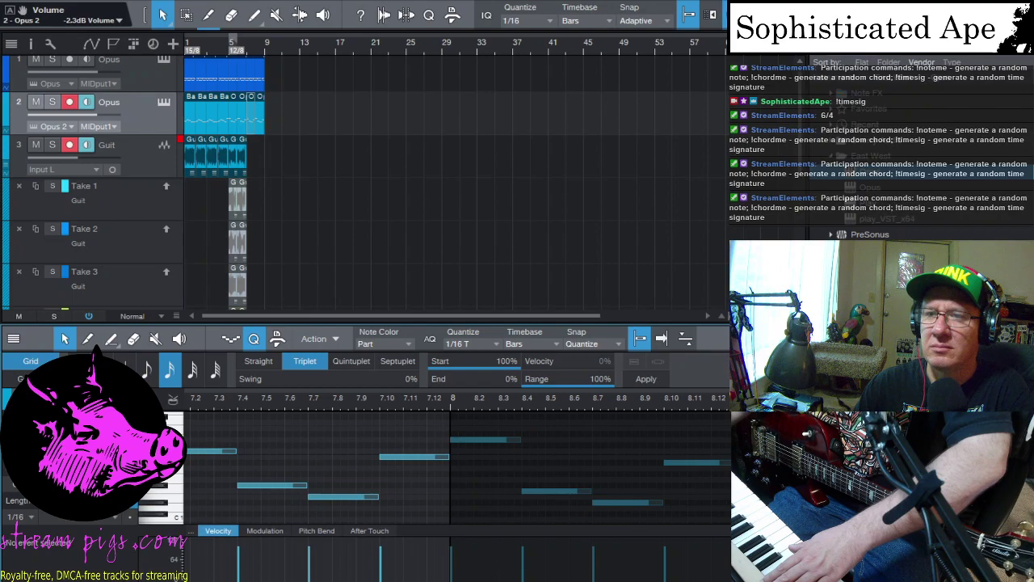
scroll(452, 465, "left", 2)
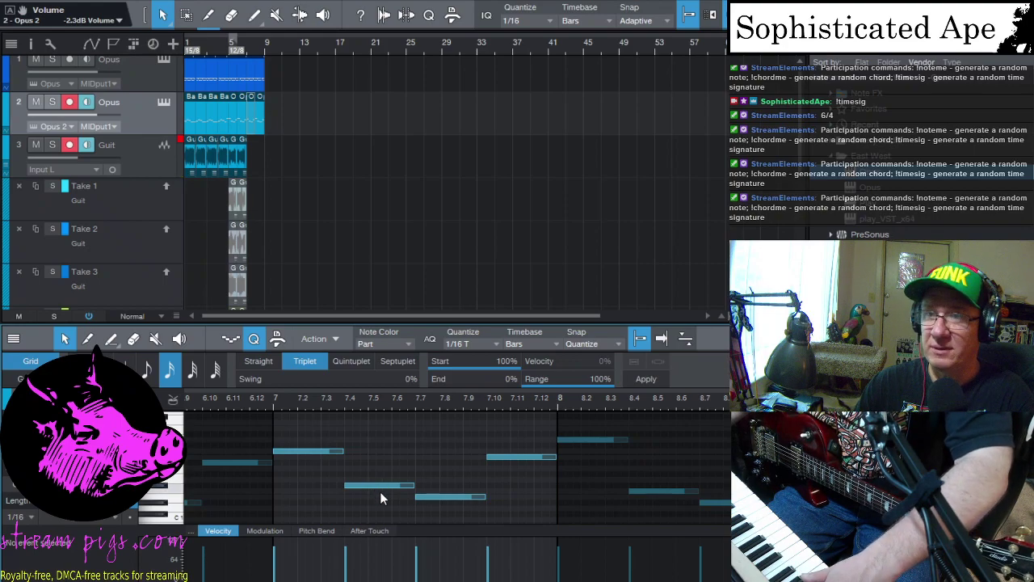
left_click_drag(378, 484, 379, 502)
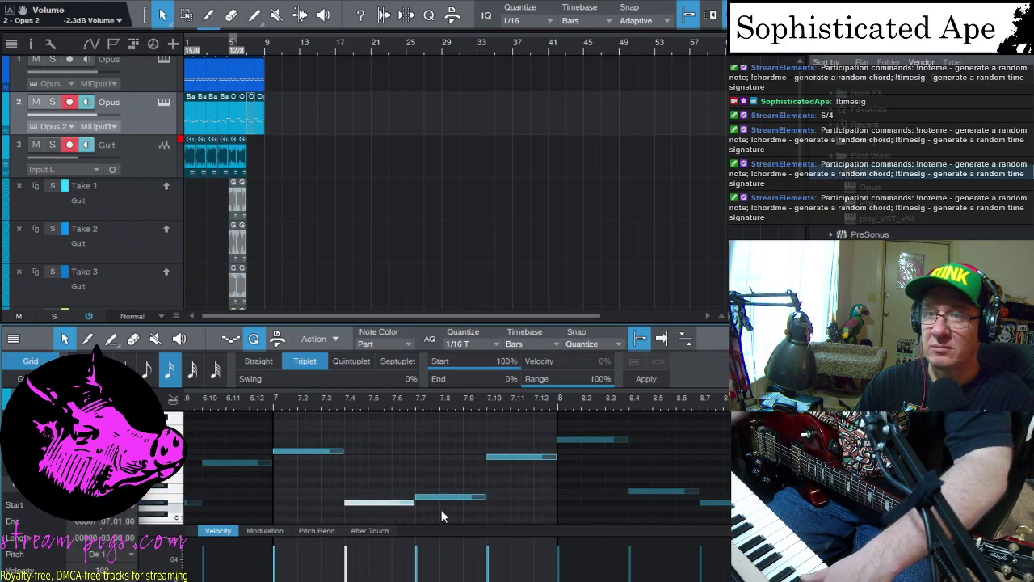
left_click(446, 496)
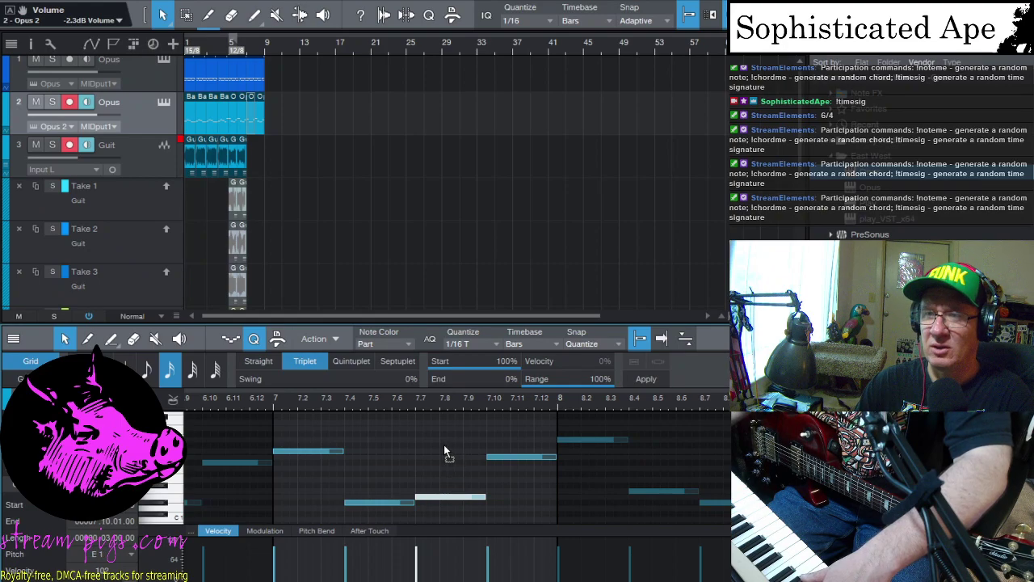
left_click_drag(443, 446, 445, 445)
left_click_drag(525, 457, 525, 475)
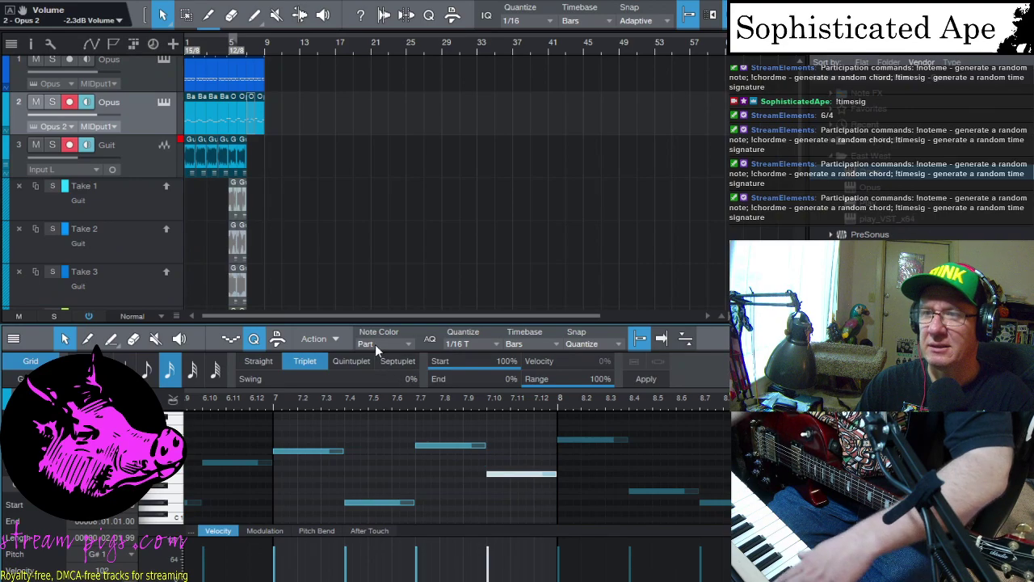
Step: Replace the bar 8 bass part with a copy of the bar 7 bass part
scroll(267, 125, "up", 1)
scroll(452, 469, "right", 3)
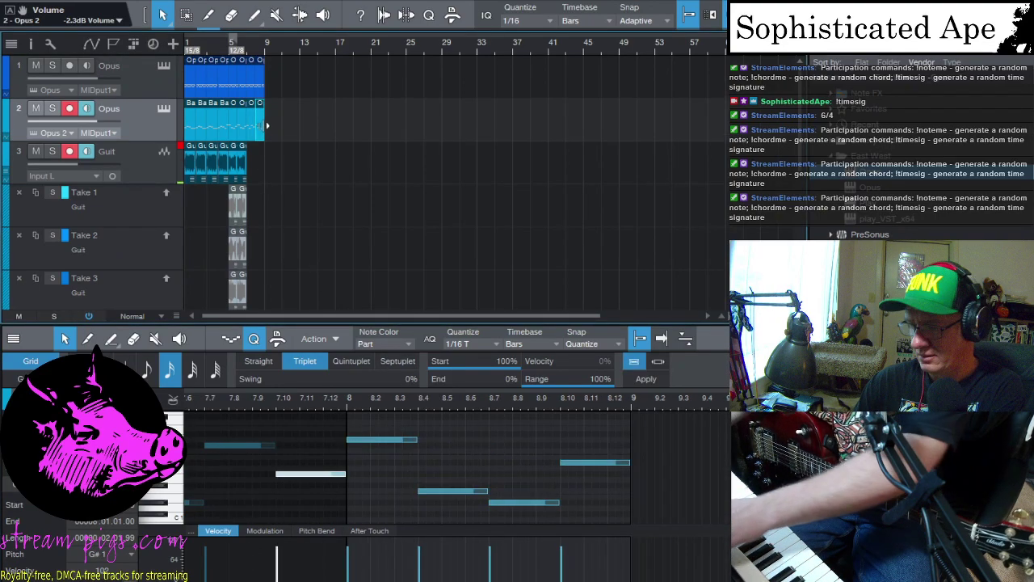
mouse_move(267, 125)
left_mouse_down()
mouse_move(257, 130)
mouse_move(266, 130)
left_mouse_up()
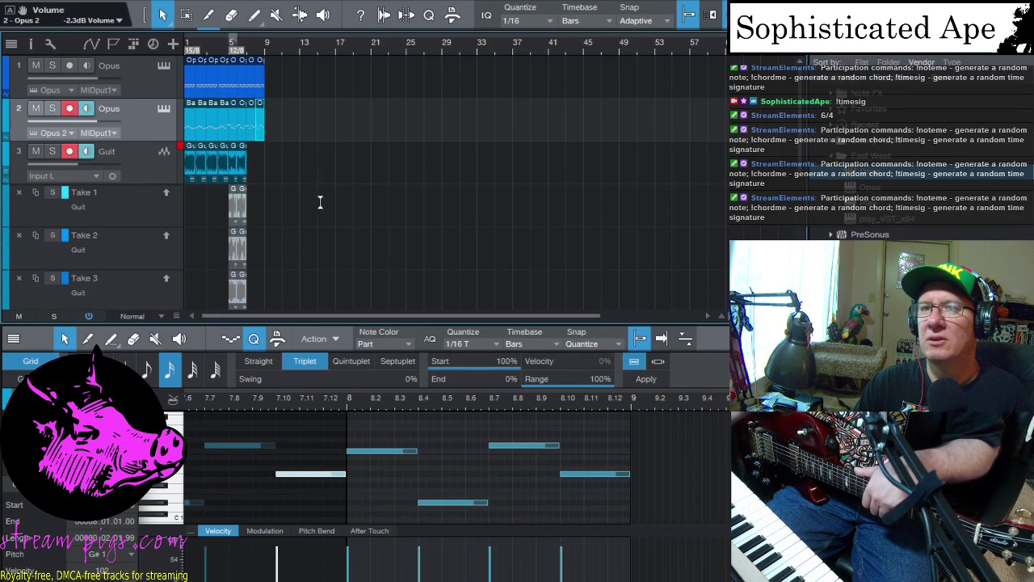
Step: Loop bar 7 and record guitar takes over it on the Guit track
left_click_drag(261, 135, 248, 134)
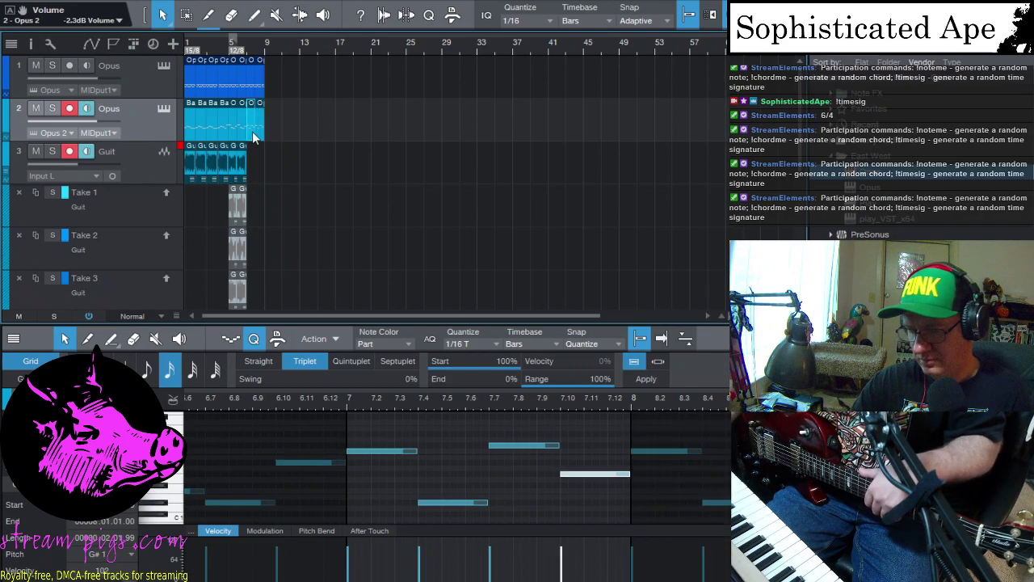
left_click(252, 133)
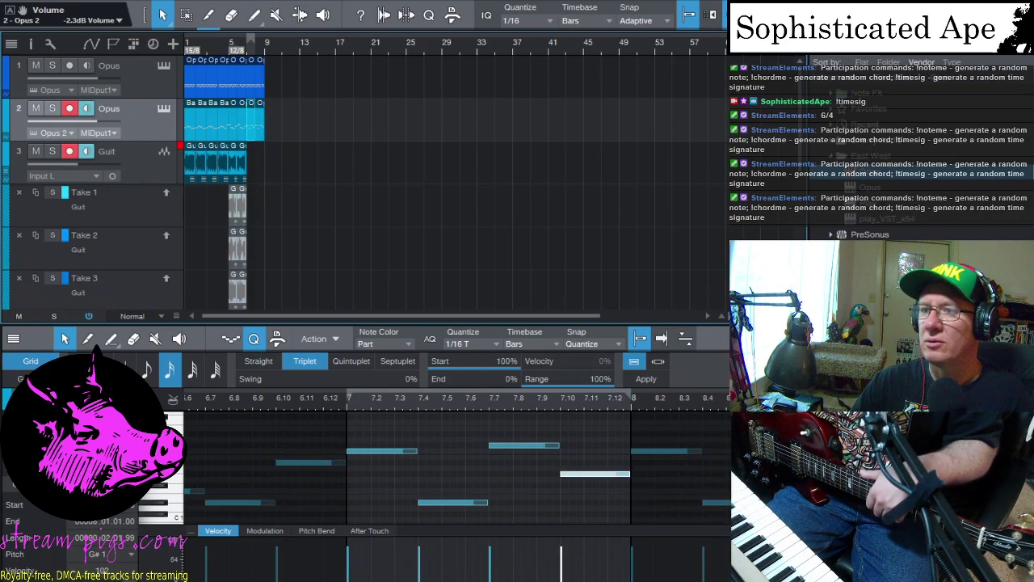
key("slash")
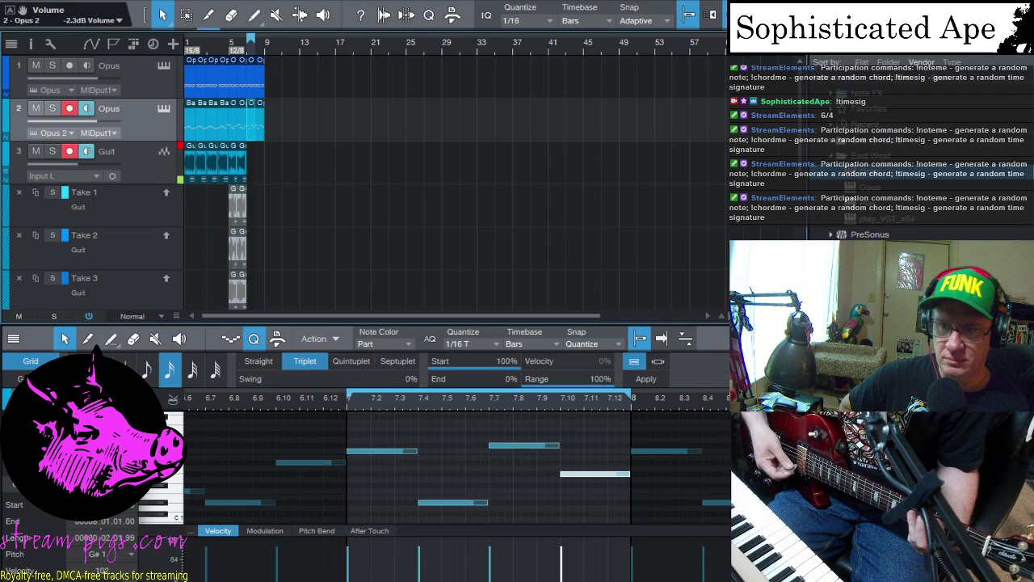
key("KP_Multiply")
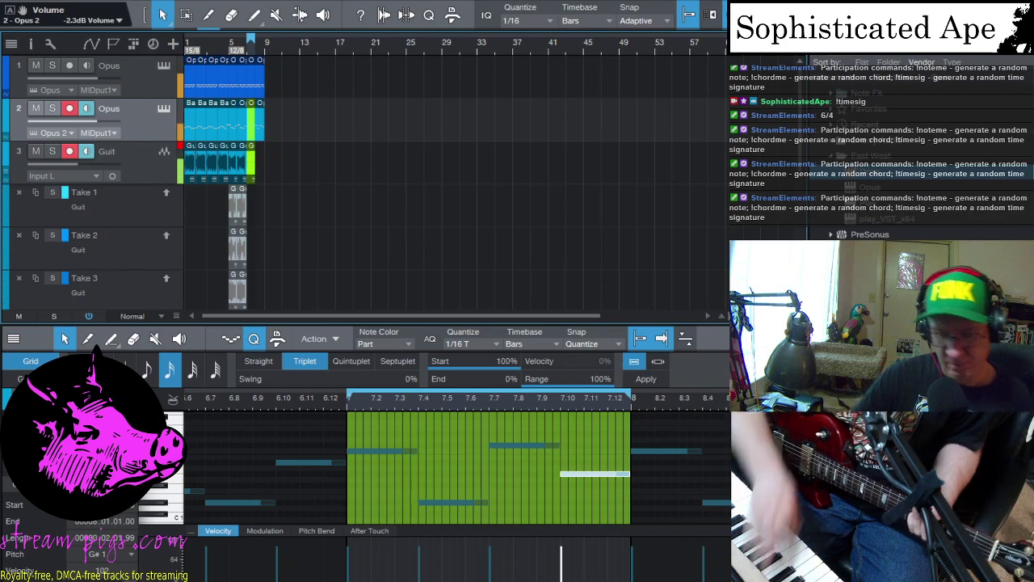
key("space")
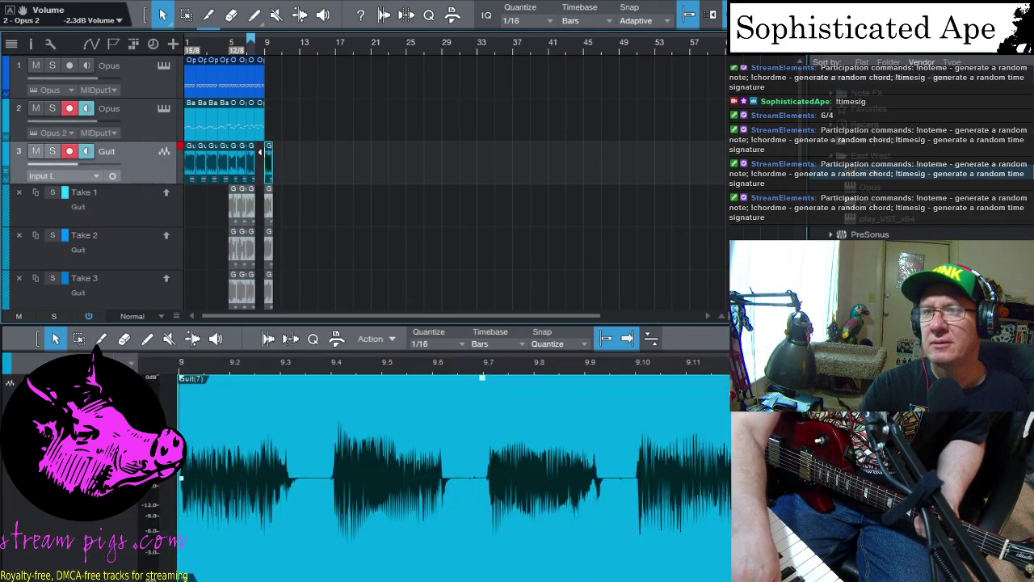
Step: Move the copied guitar part from bar 9 into bar 8 and set the loop to span bars 1 through 8
left_click(264, 150)
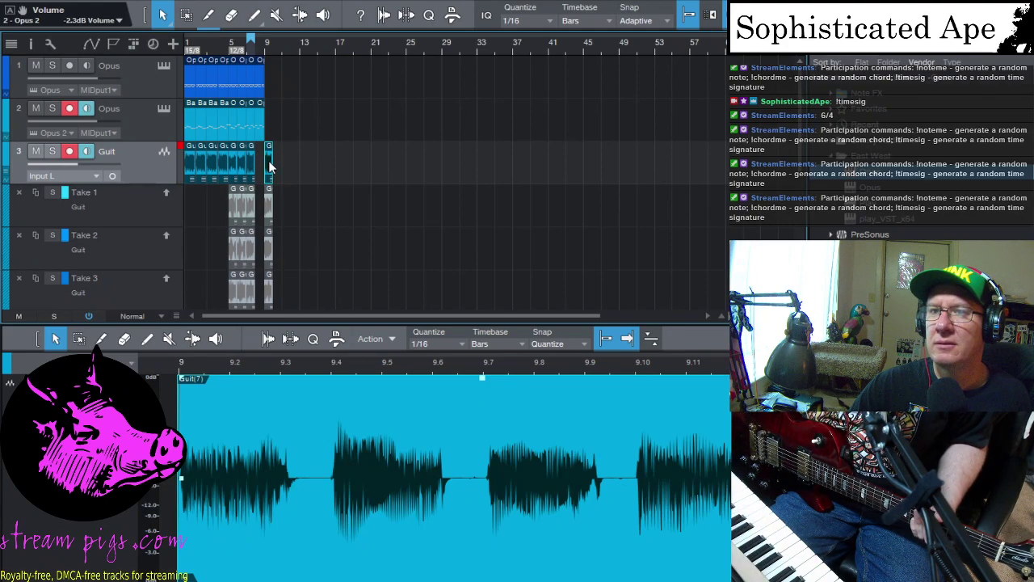
left_click_drag(264, 167, 255, 167)
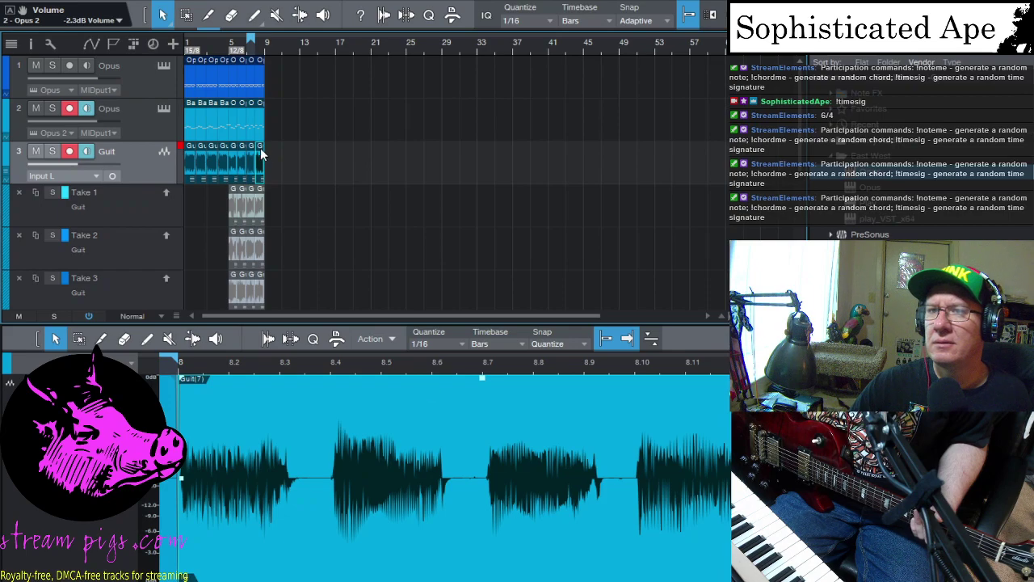
left_click_drag(256, 38, 117, 44)
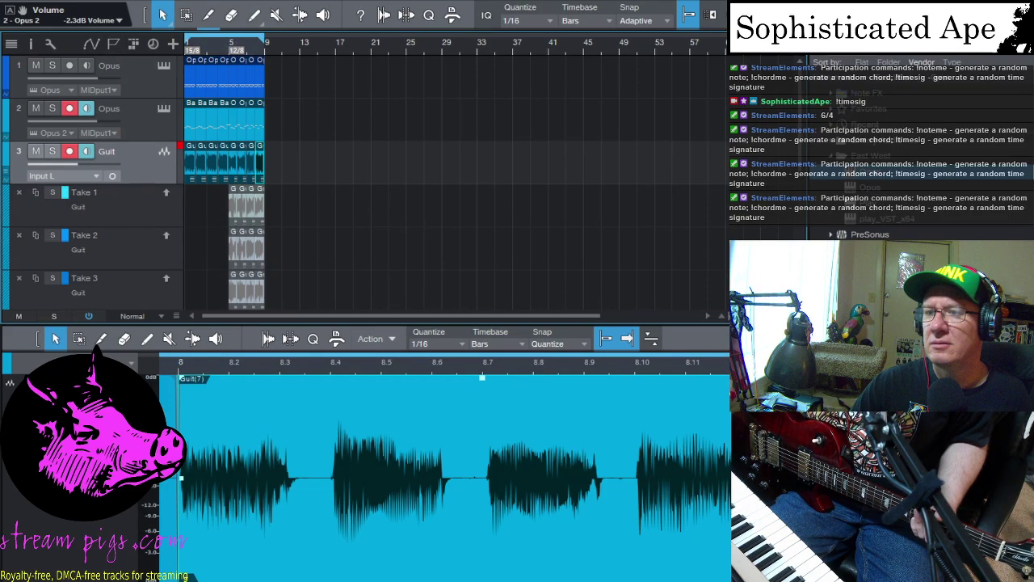
Step: Hide the take lanes of the Guit track and limit the loop to the four 15/8 bars
left_click(22, 191)
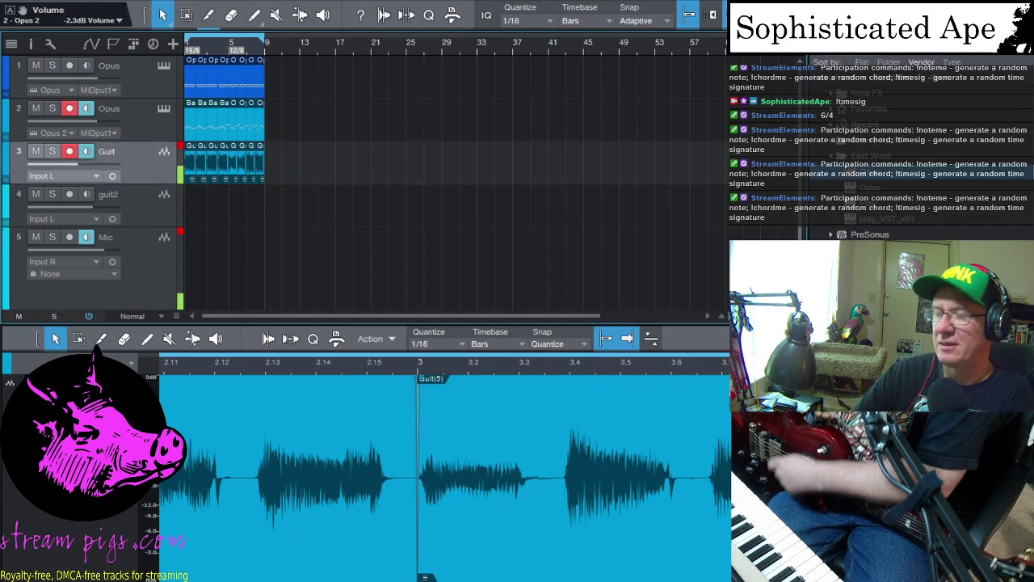
left_click(233, 51)
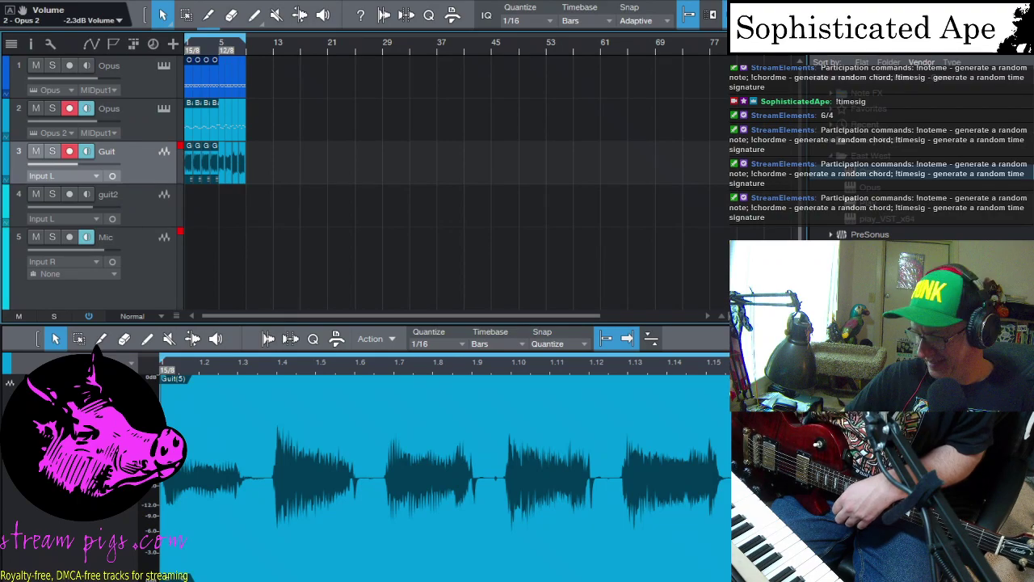
key("e")
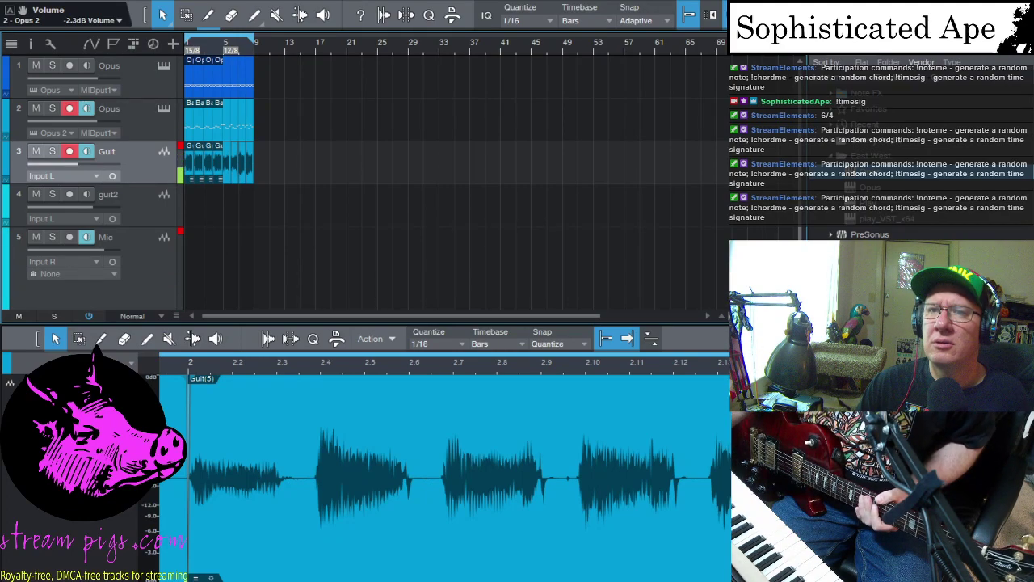
scroll(444, 469, "left", 1)
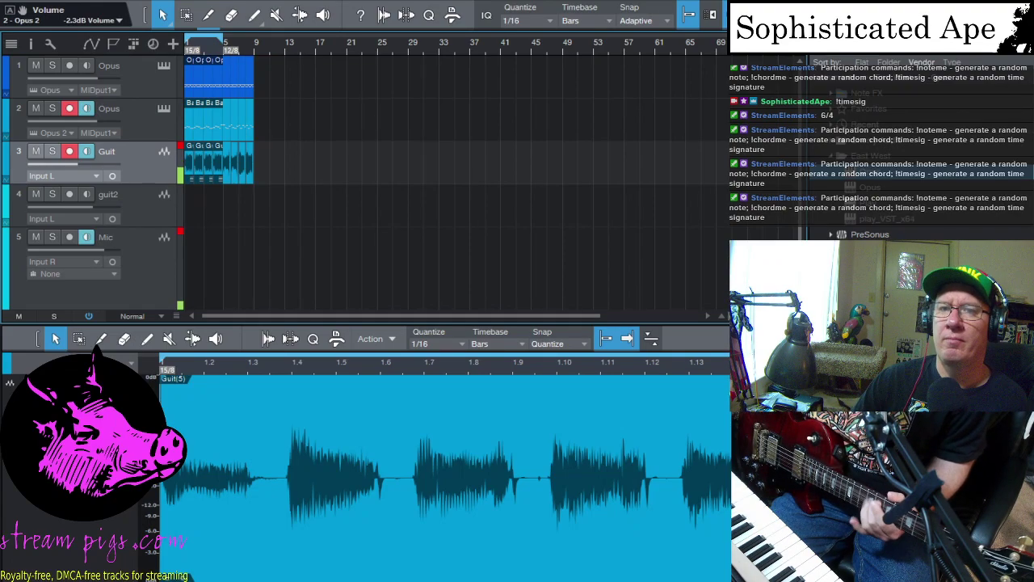
left_click(70, 151)
left_click(70, 195)
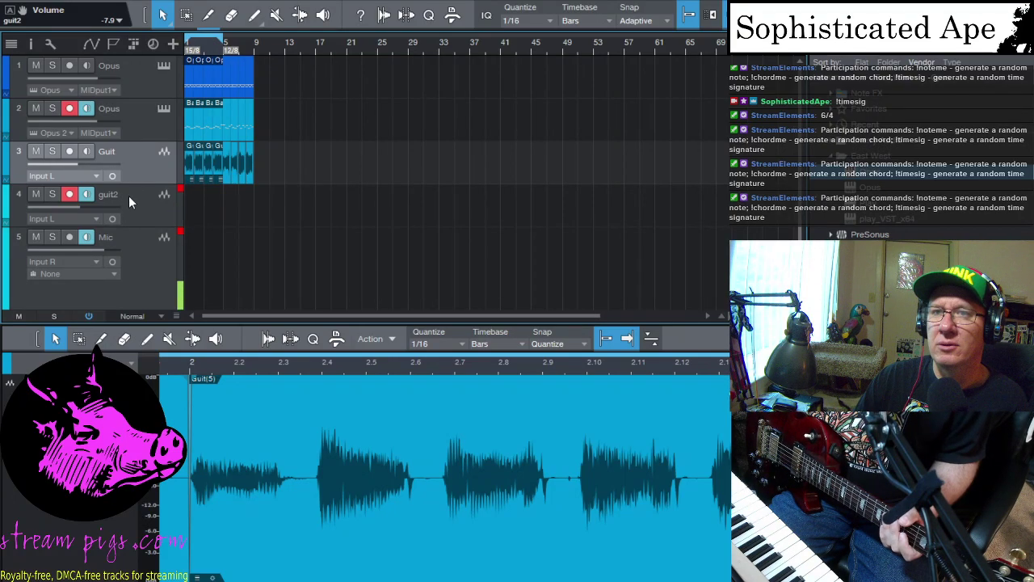
left_click(69, 151)
left_click(85, 195)
left_click(144, 153)
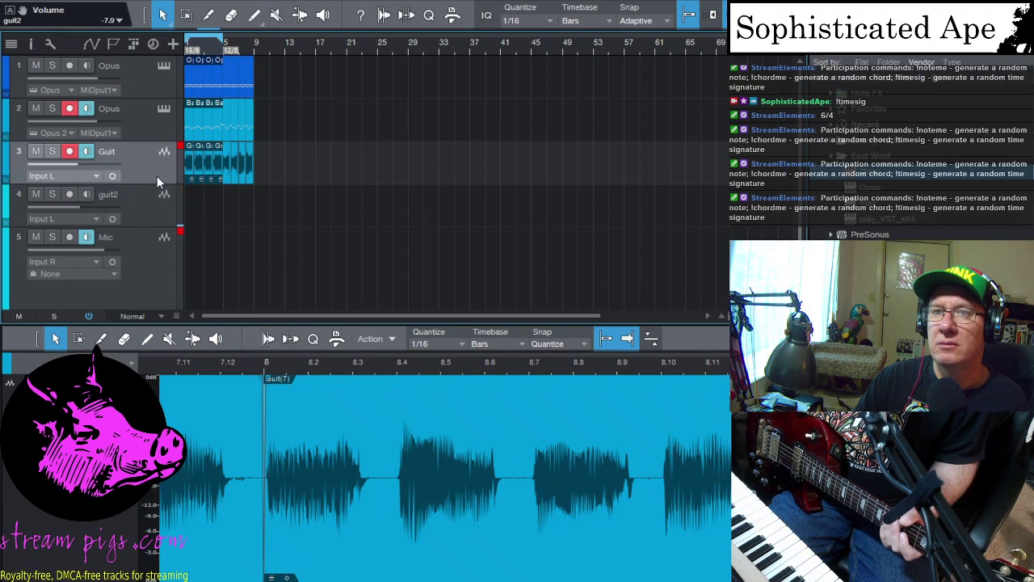
Step: Show the mixer, then switch record arming and monitoring from the Guit track to the guit2 track
key("F3")
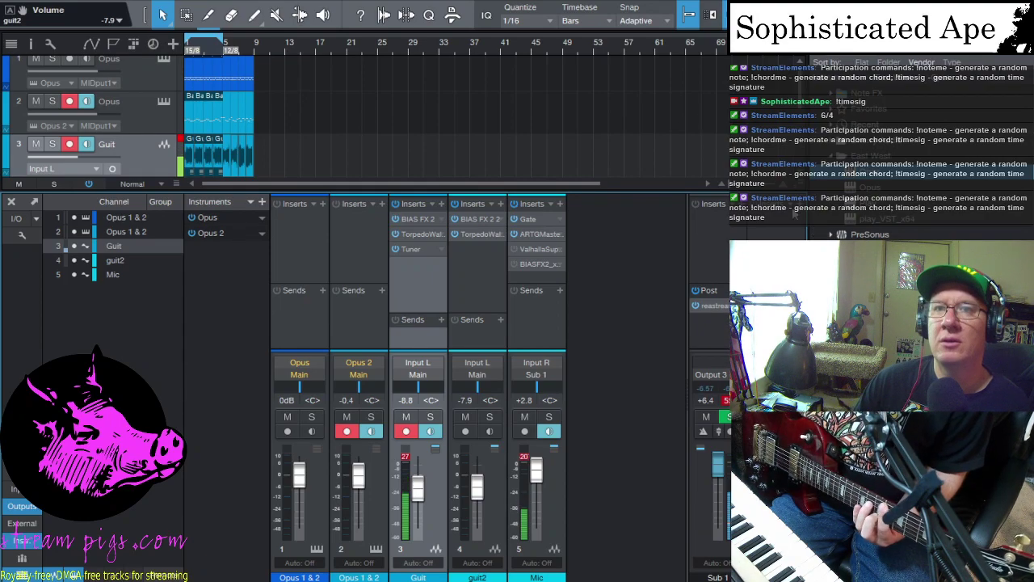
left_click(70, 144)
scroll(73, 148, "down", 1)
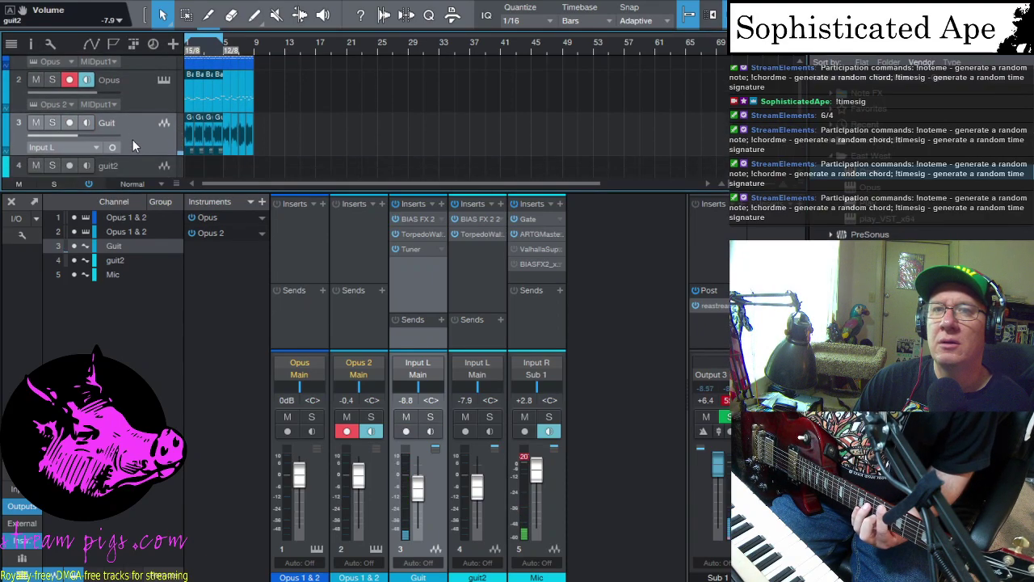
left_click(70, 165)
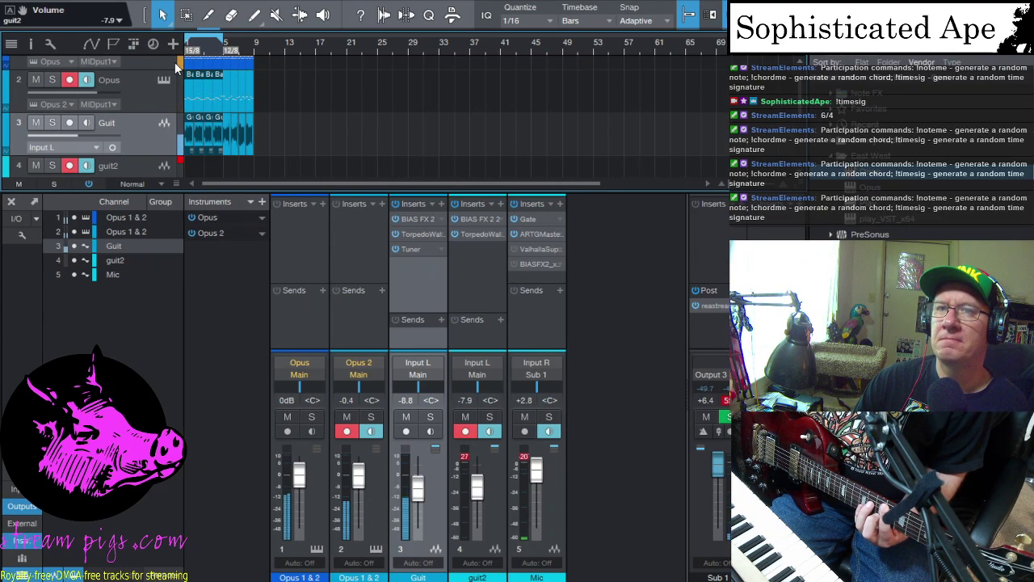
Step: Record lead guitar takes on the guit2 track over the looped 15/8 bars
double_click(191, 141)
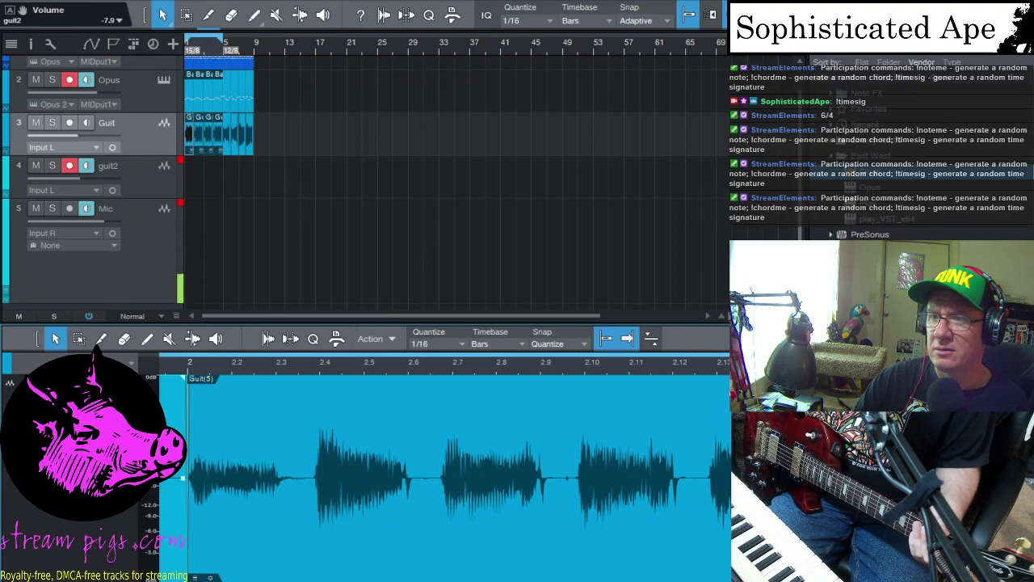
scroll(413, 542, "left", 3)
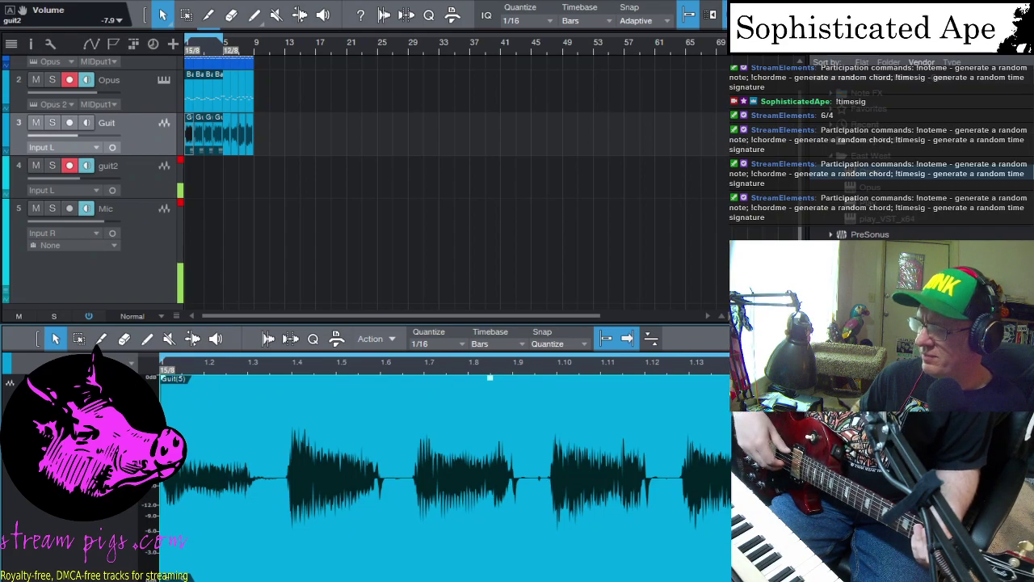
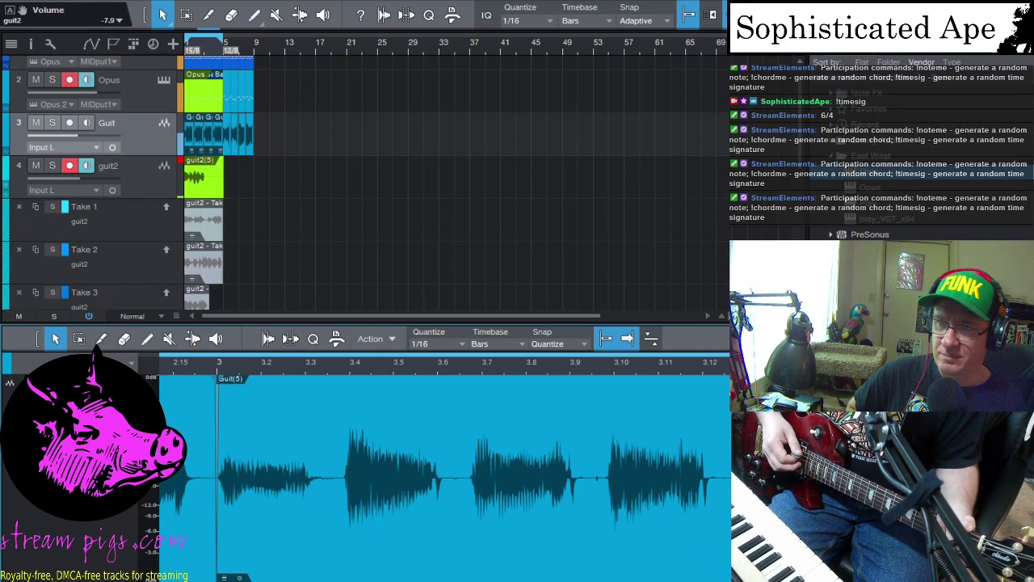
key("space")
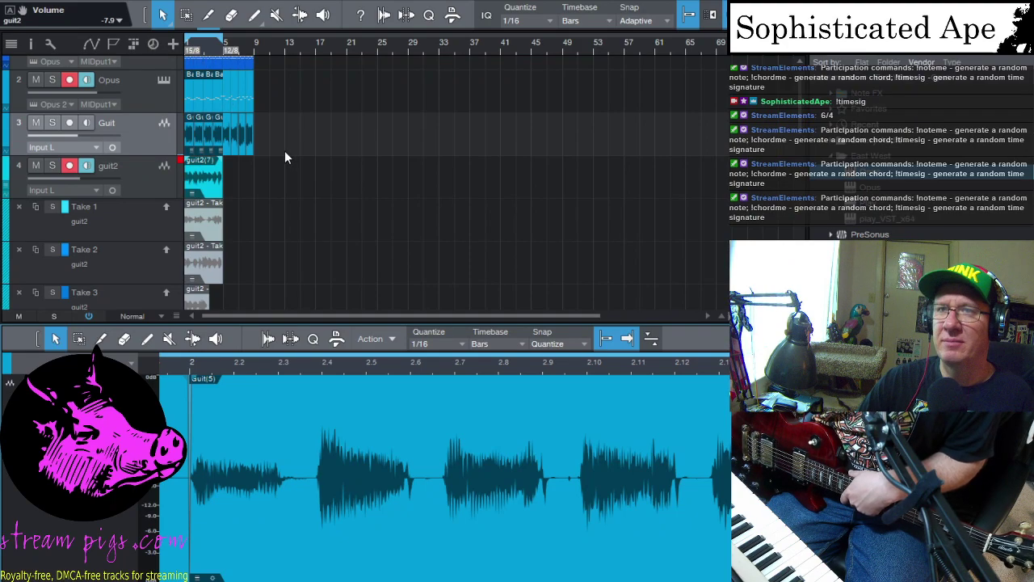
Step: Loop the four 12/8 bars and, with guit2 muted, move their Guit clips out to bar 12
scroll(226, 67, "up", 1)
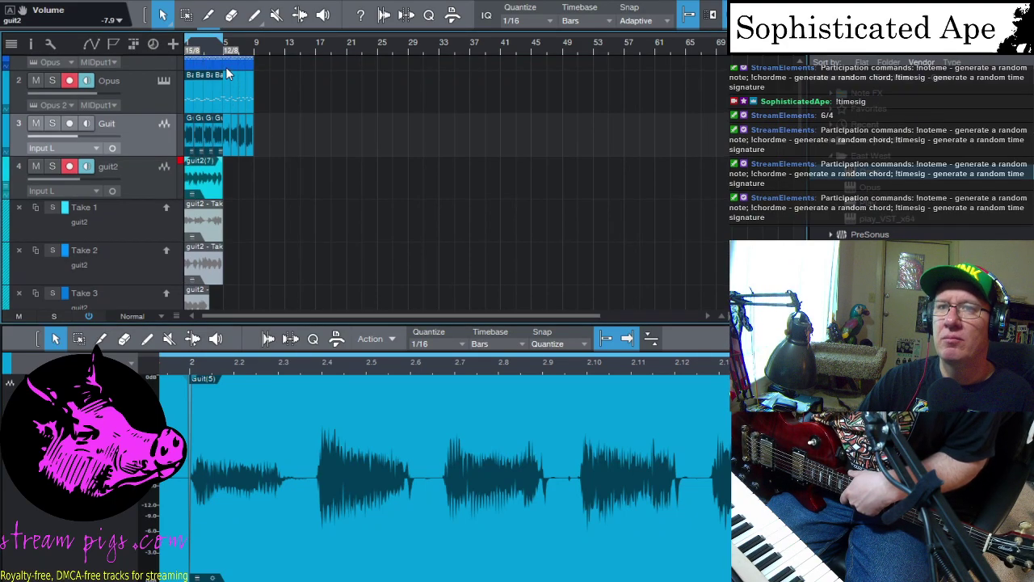
left_click(224, 143)
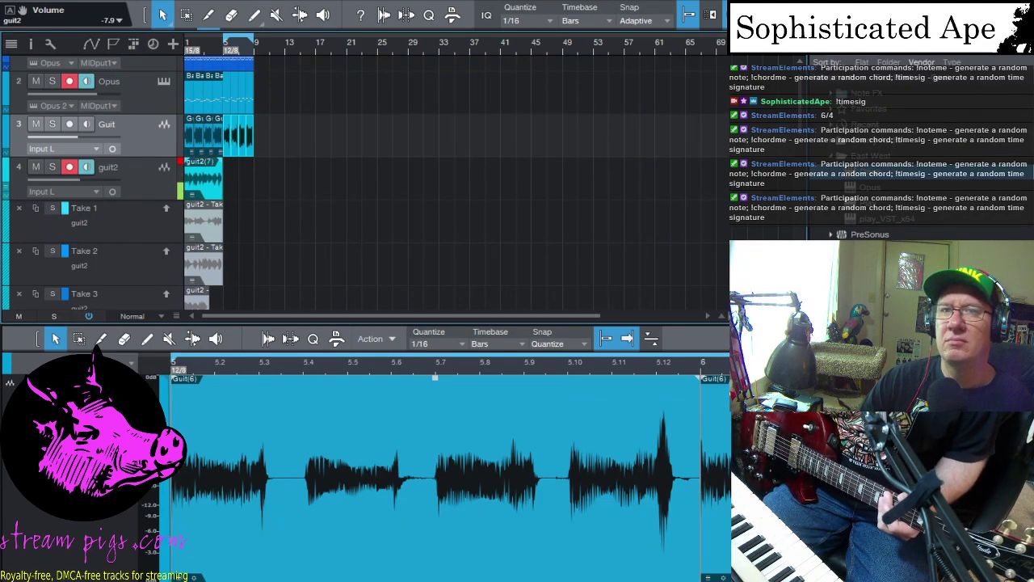
left_click(35, 170)
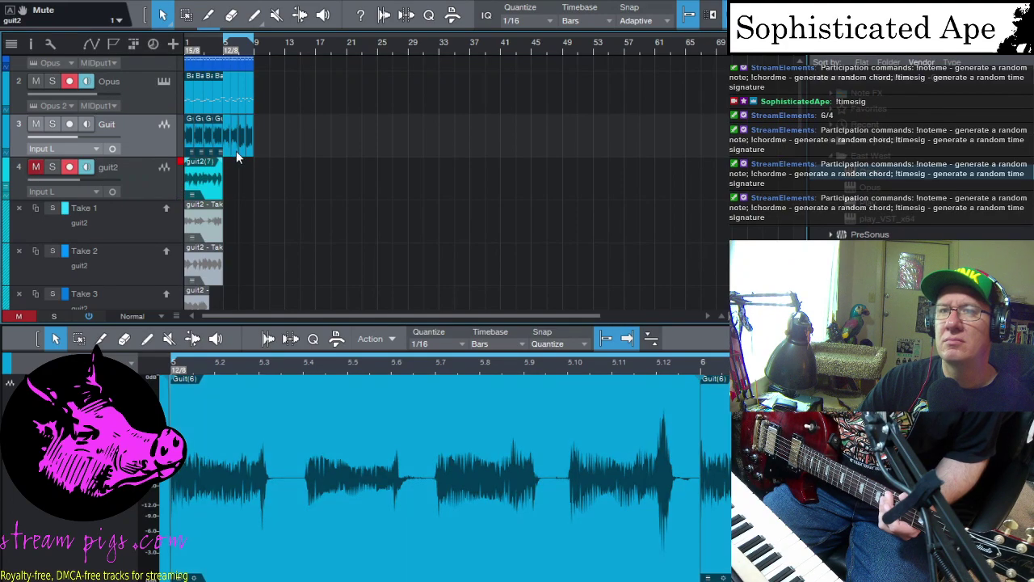
left_click_drag(229, 148, 283, 144)
Step: Record new Guit takes over the looped 12/8 bars with the Opus 2 bass track muted
left_click(226, 53)
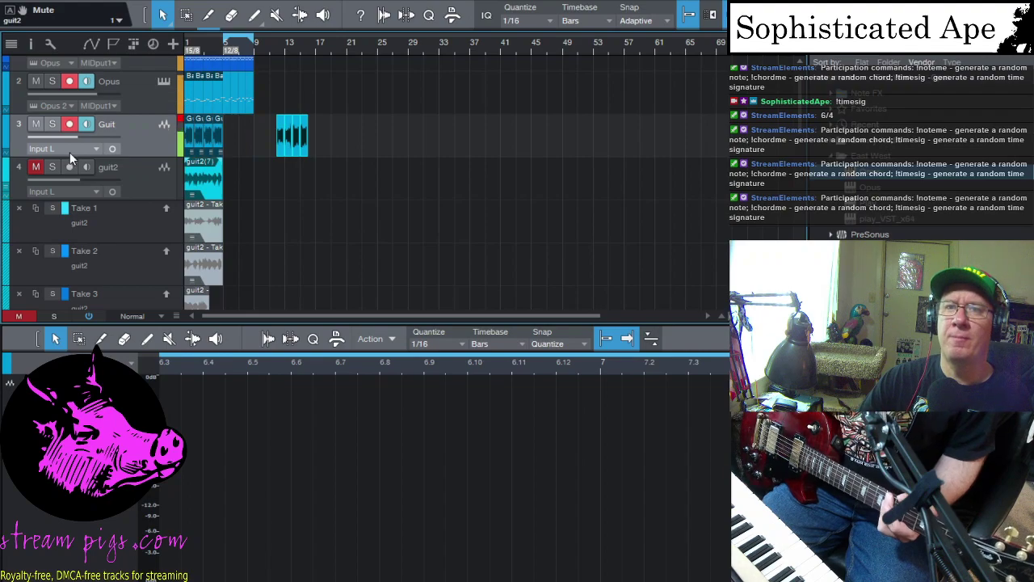
left_click(36, 81)
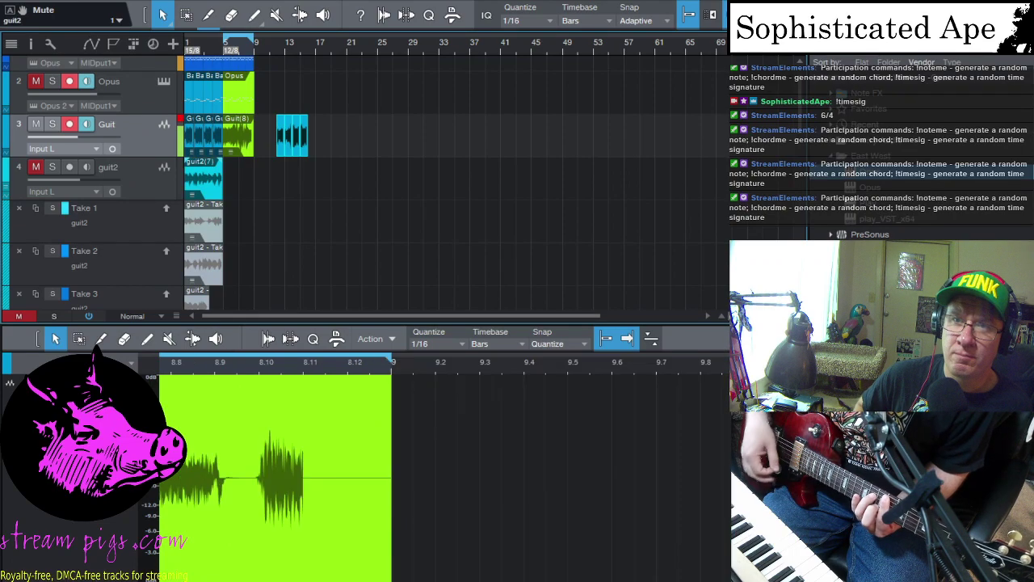
key("space")
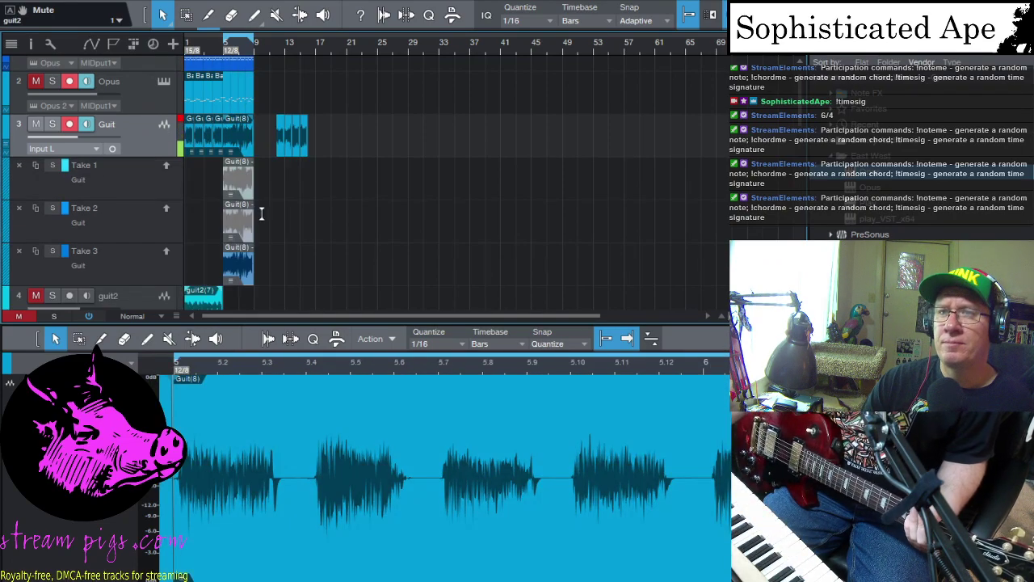
Step: Duplicate the Opus 2 bass parts of bars 5 to 8 and place the copies at bar 12
left_click(210, 49)
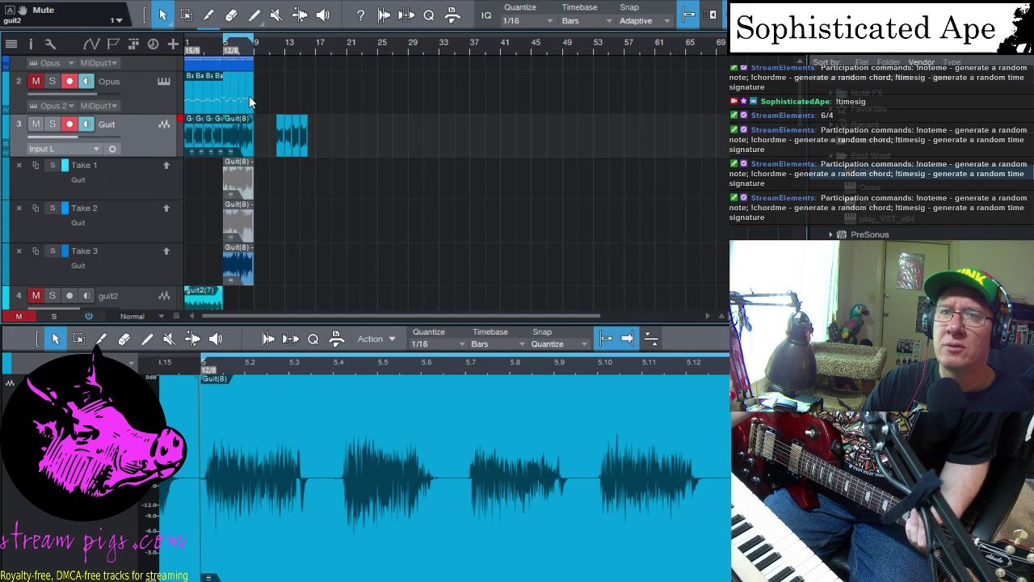
left_click(226, 101)
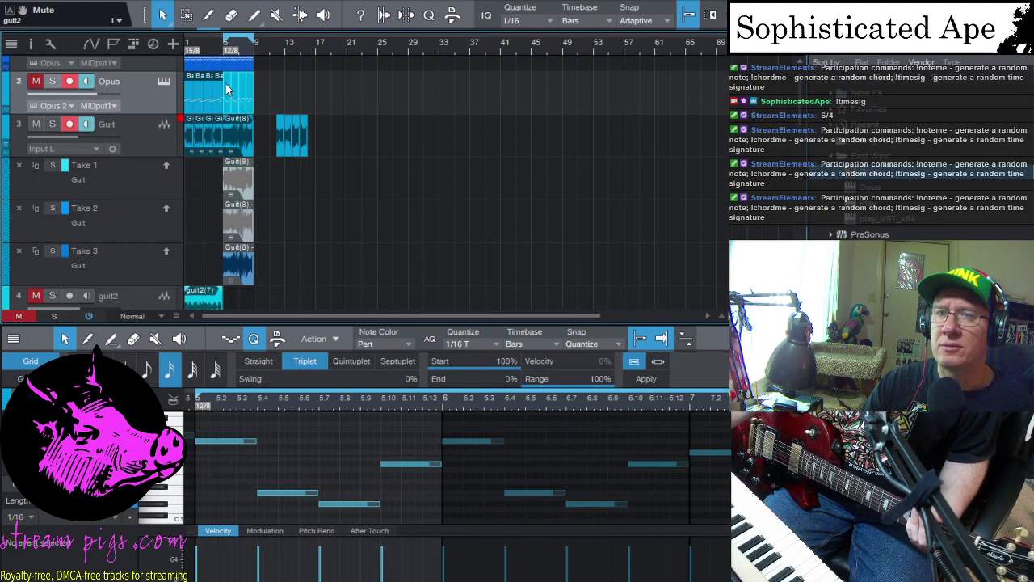
key("d")
left_click_drag(267, 93, 289, 93)
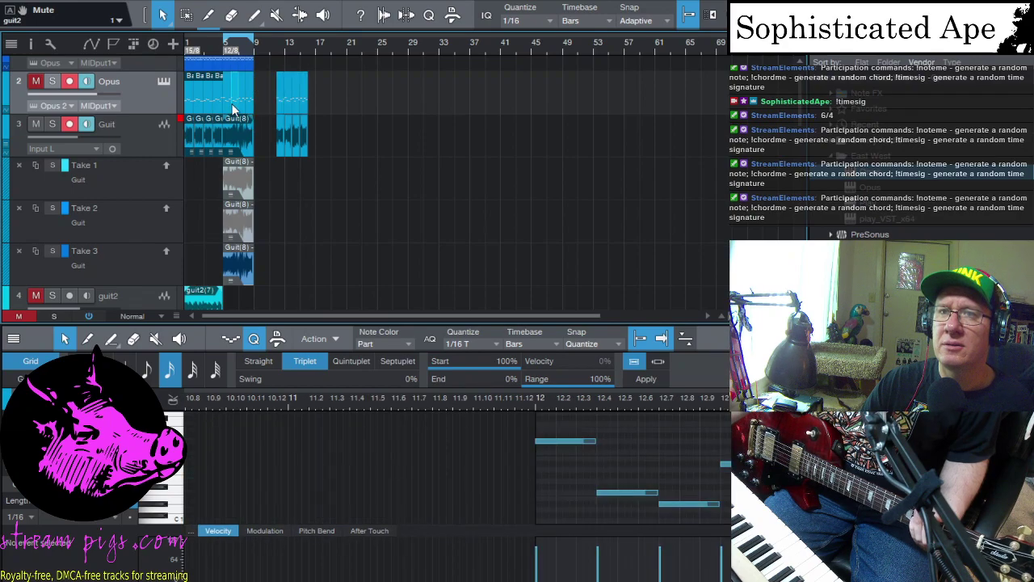
Step: Unmute the Opus 2 bass track and lower the first bass note of bar 5 to A#1
left_click(233, 109)
left_click(215, 93)
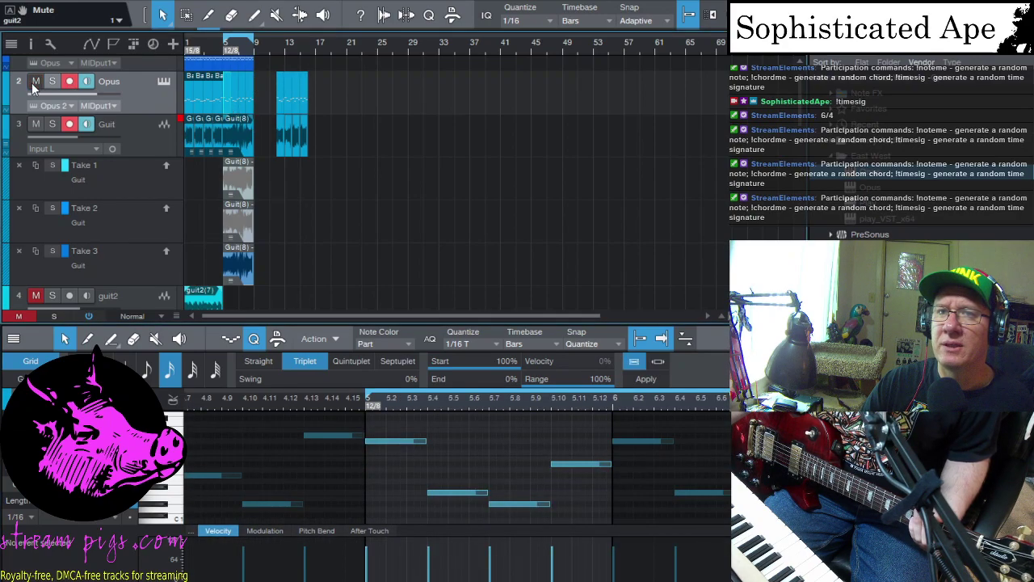
left_click(229, 112)
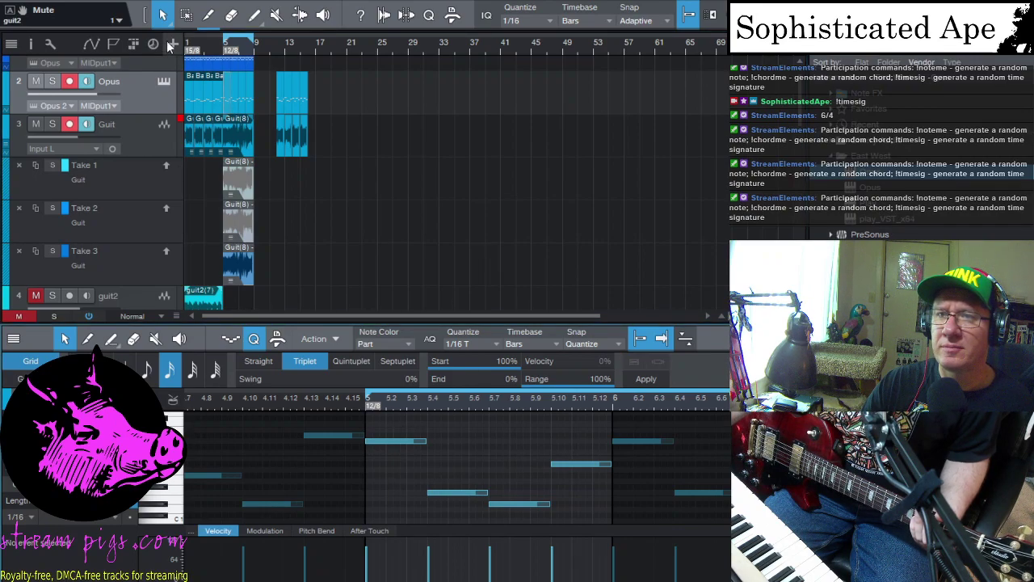
left_click(111, 339)
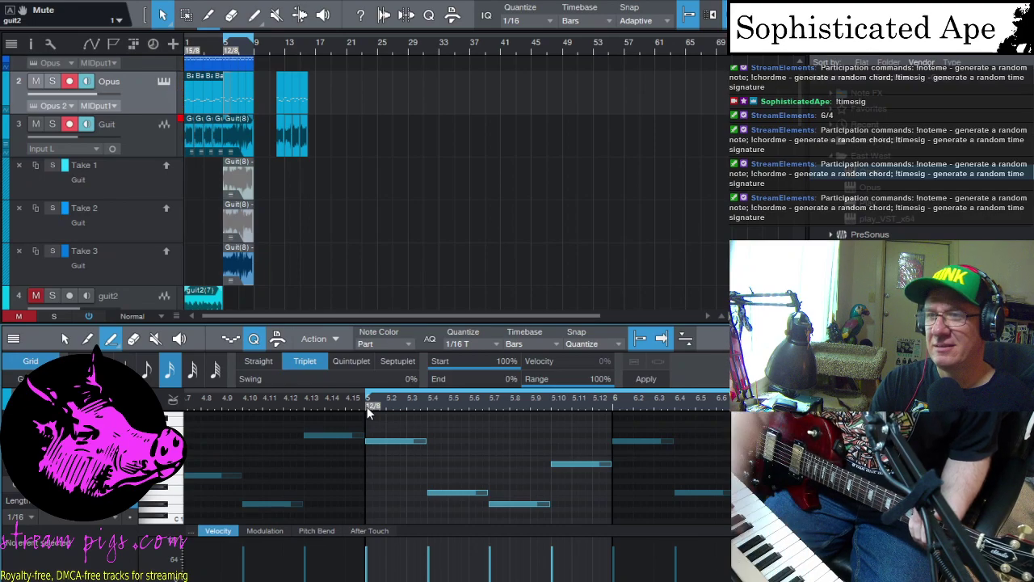
left_click(64, 339)
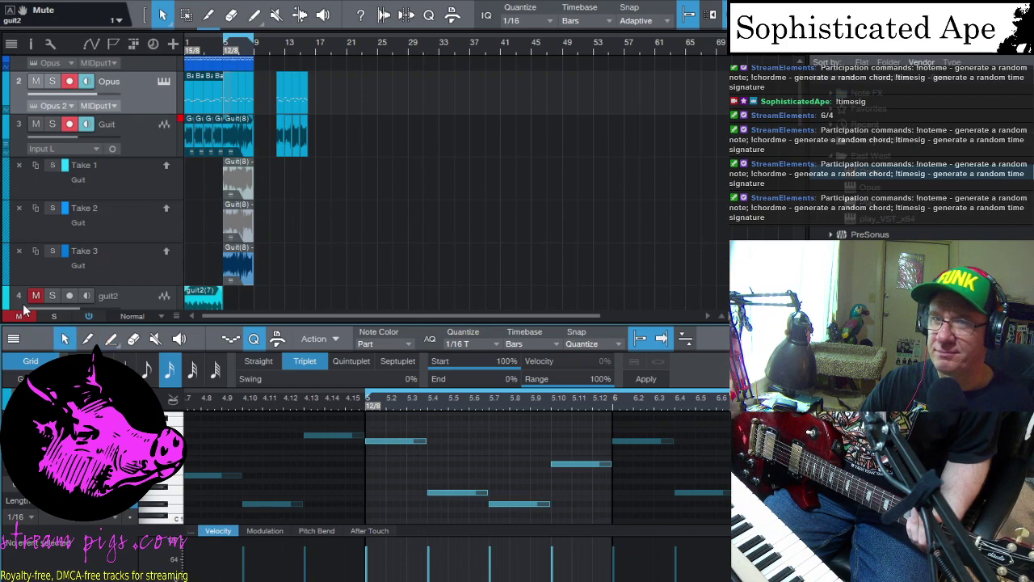
left_click(404, 443)
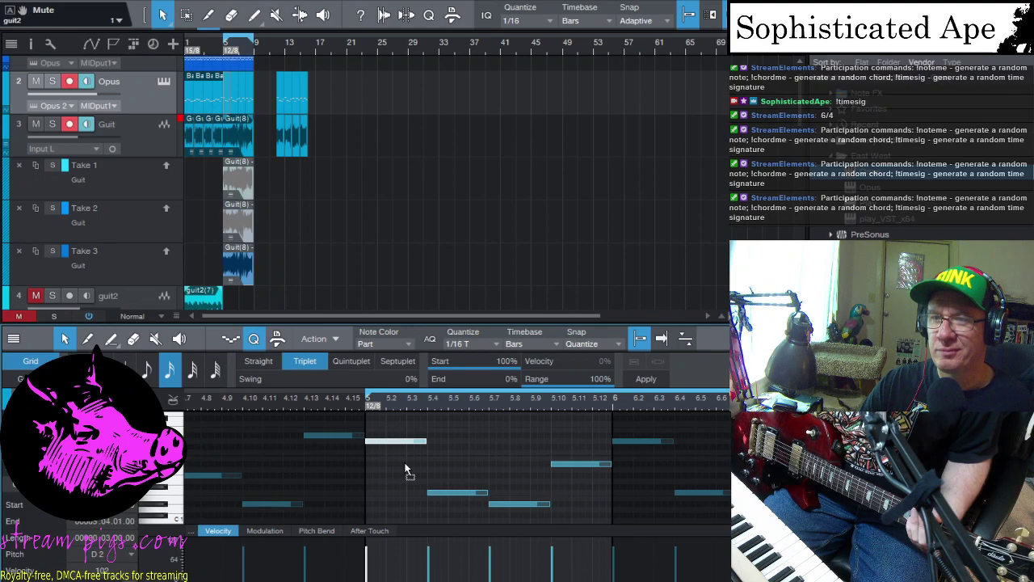
left_click_drag(405, 470, 406, 468)
Step: Try the second bass note of bar 5 an octave higher, at F2, and return it to F1
left_click(445, 491)
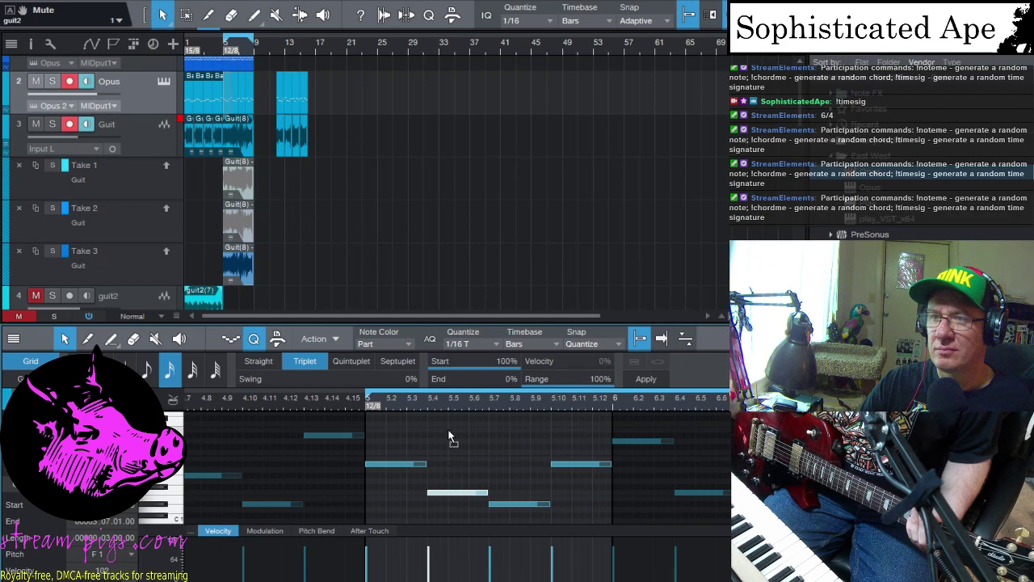
key("shift+Up")
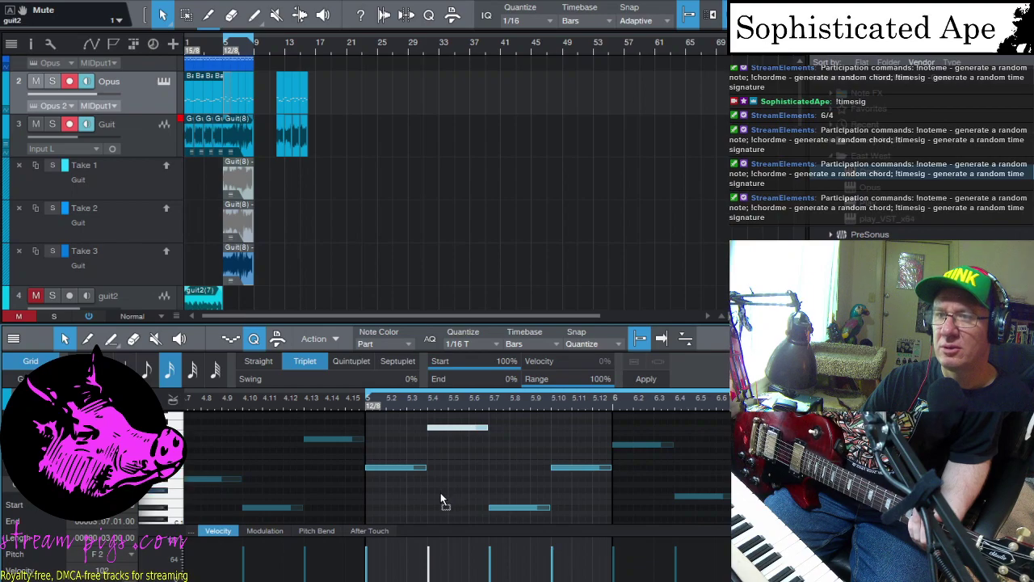
key("shift+Down")
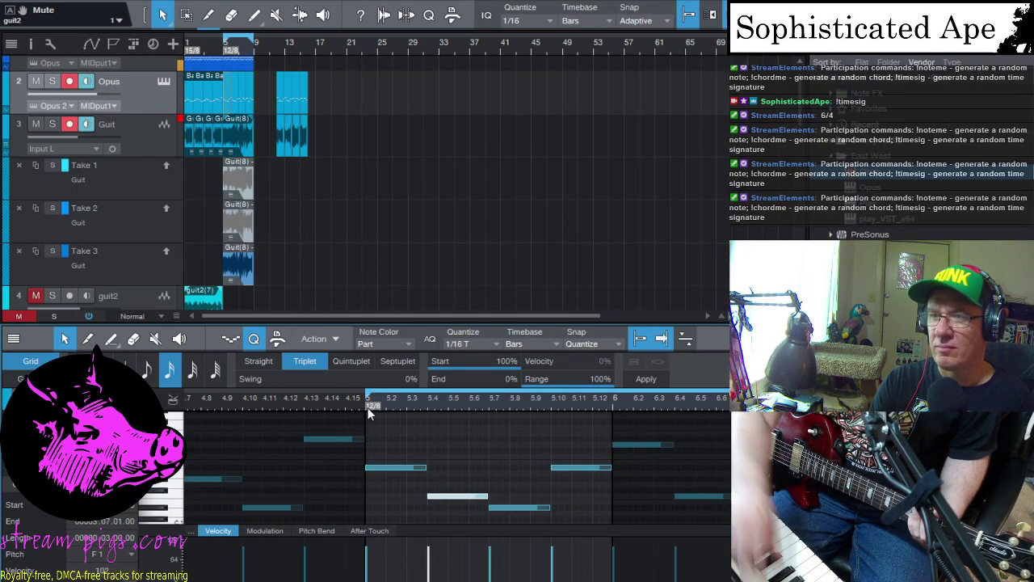
Step: Replace the second bass note of bar 5 with a copy of the A#1 note, starting at 5.4
left_click_drag(455, 472, 455, 463)
key("Delete")
left_click(405, 467)
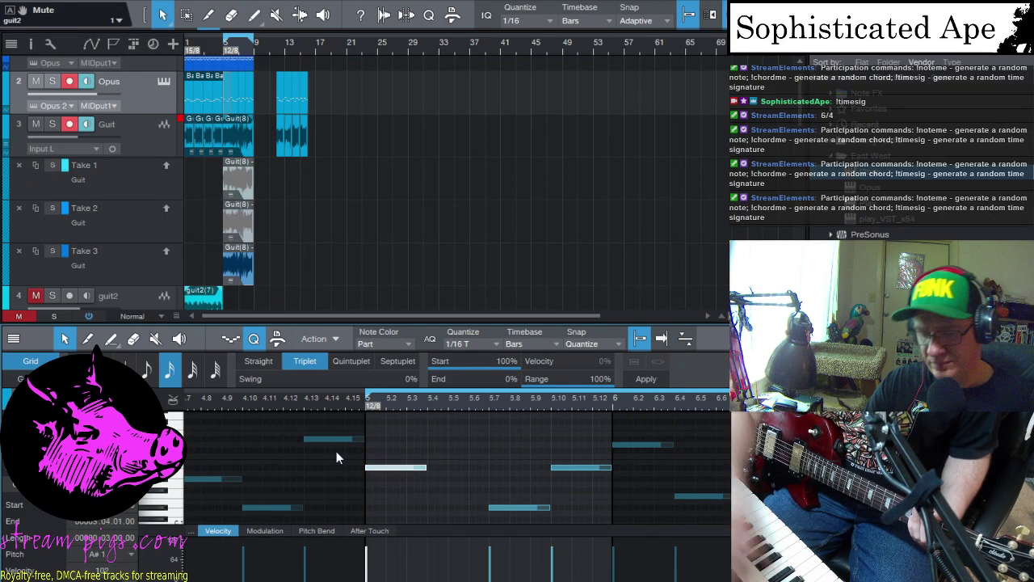
key("ctrl+d")
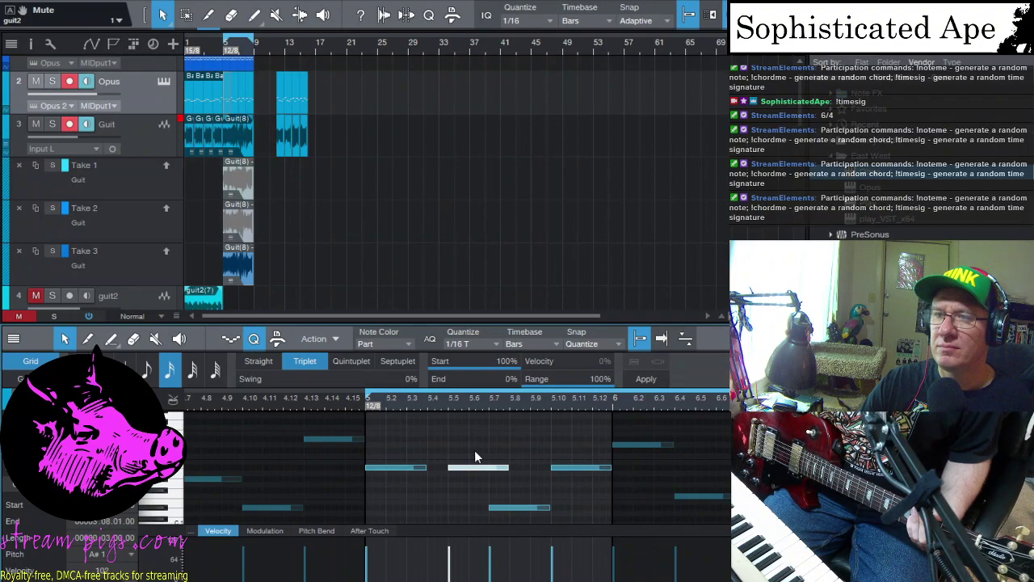
left_click_drag(445, 473, 423, 473)
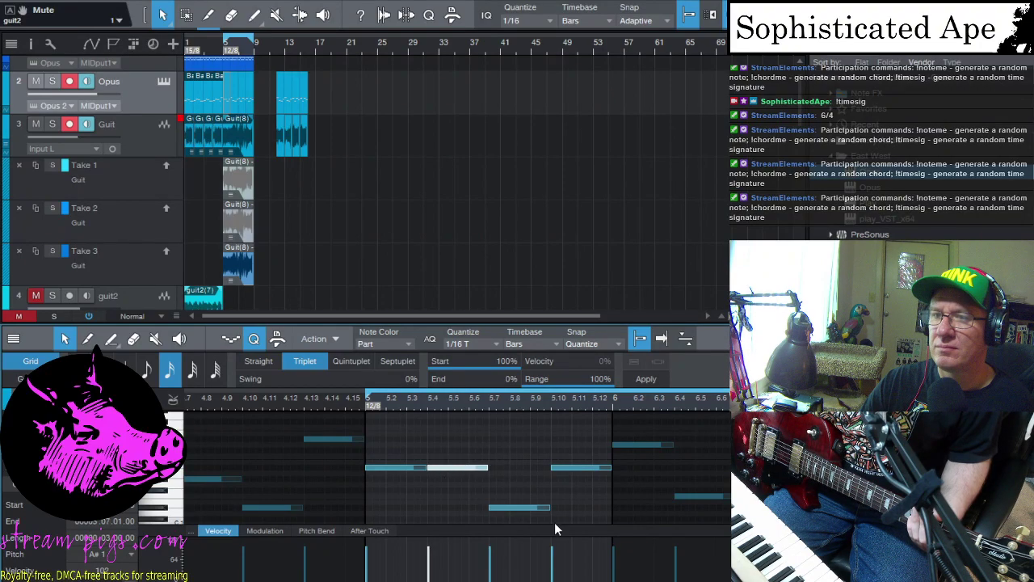
Step: Transpose the third and fourth bass notes of bar 5 to G#1
left_click(508, 506)
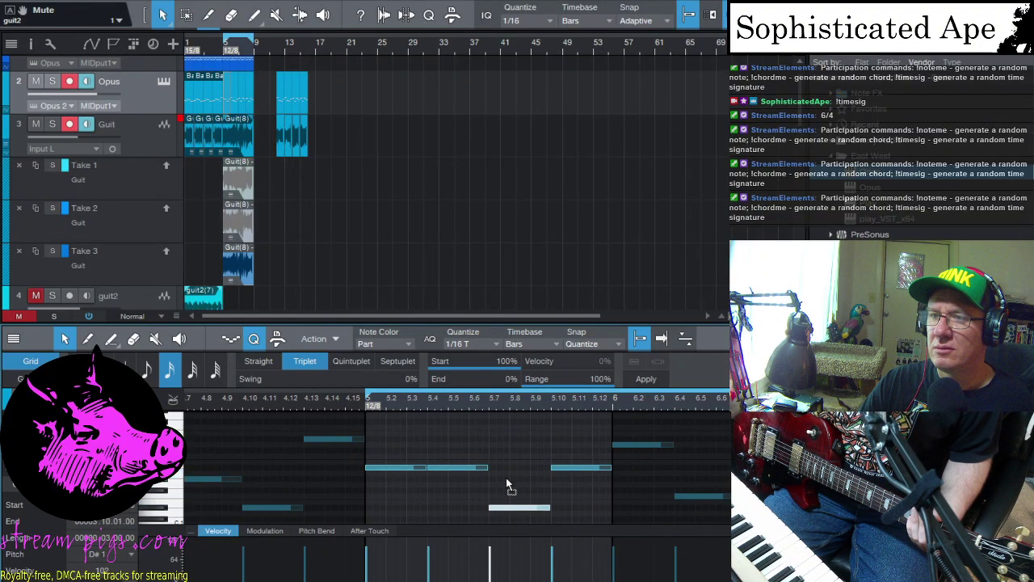
key("Up")
key("Up")
key("Up")
key("Up")
key("Up")
key("Up")
key("Up")
left_click(577, 469)
key("Down")
key("Down")
key("Down")
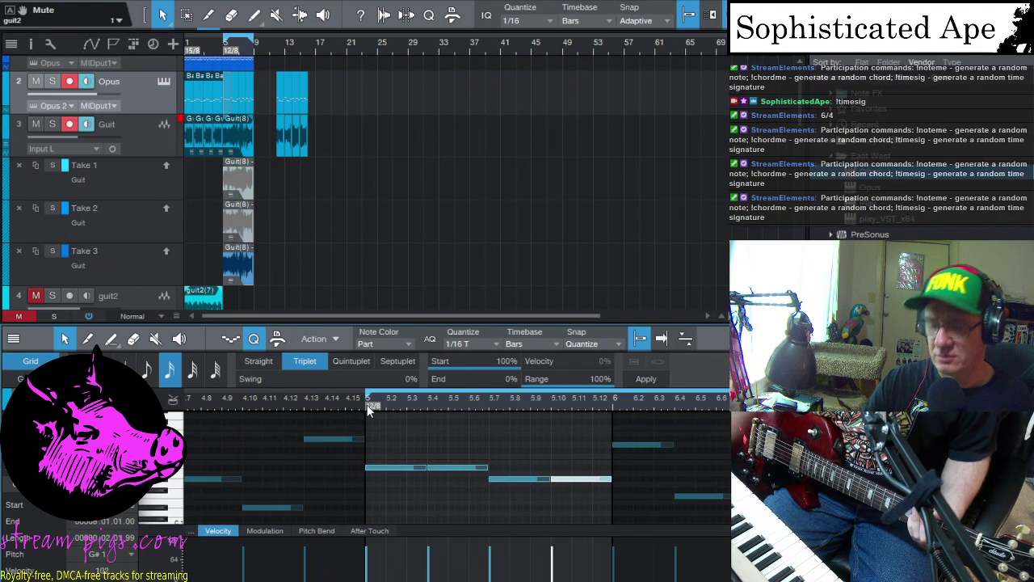
key("f")
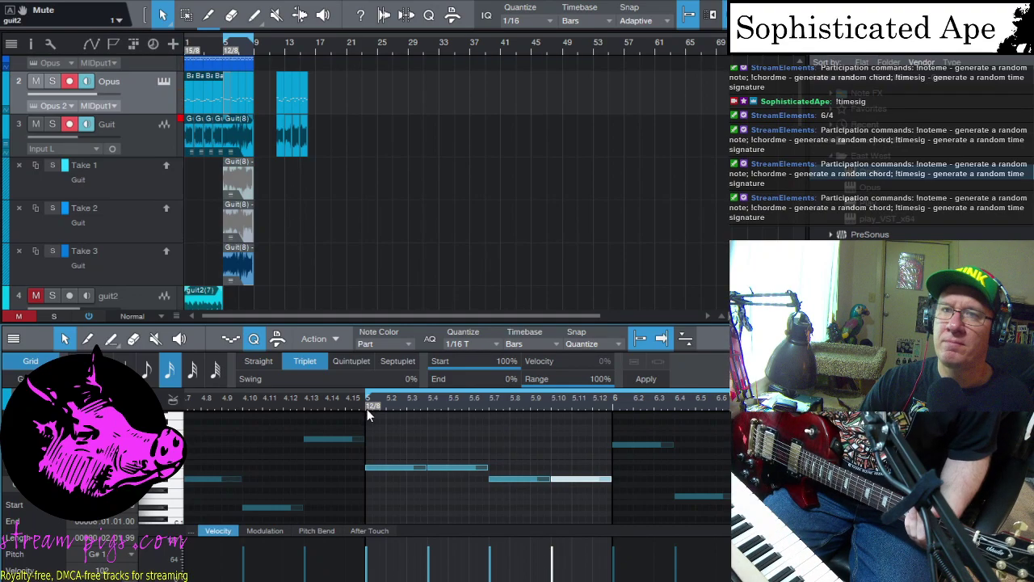
Step: Delete the Opus 2 bass parts of bars 6 to 8 and duplicate the bar 5 part into bars 6 and 7
left_click(236, 111)
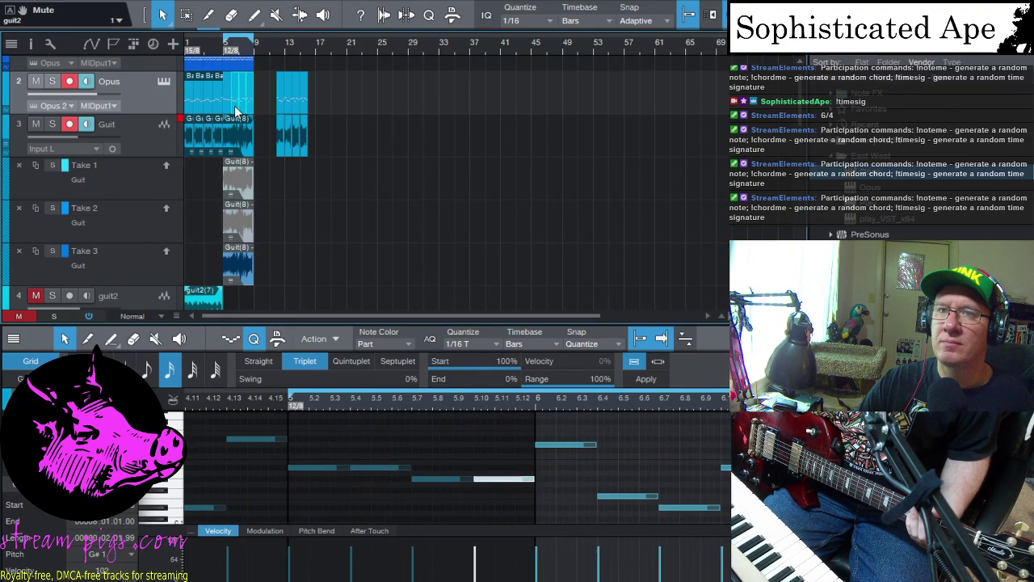
left_click(235, 102)
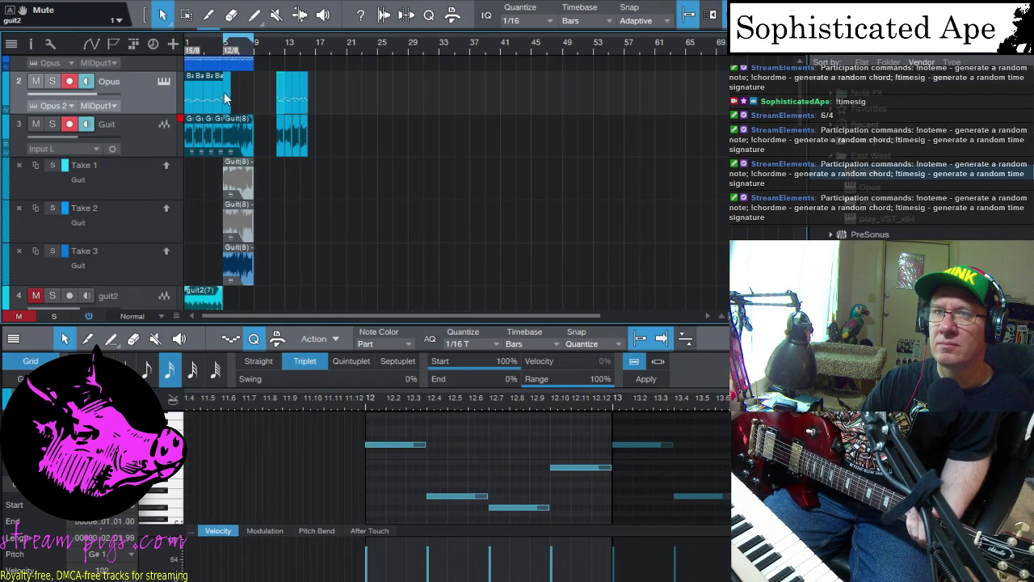
left_click(227, 95)
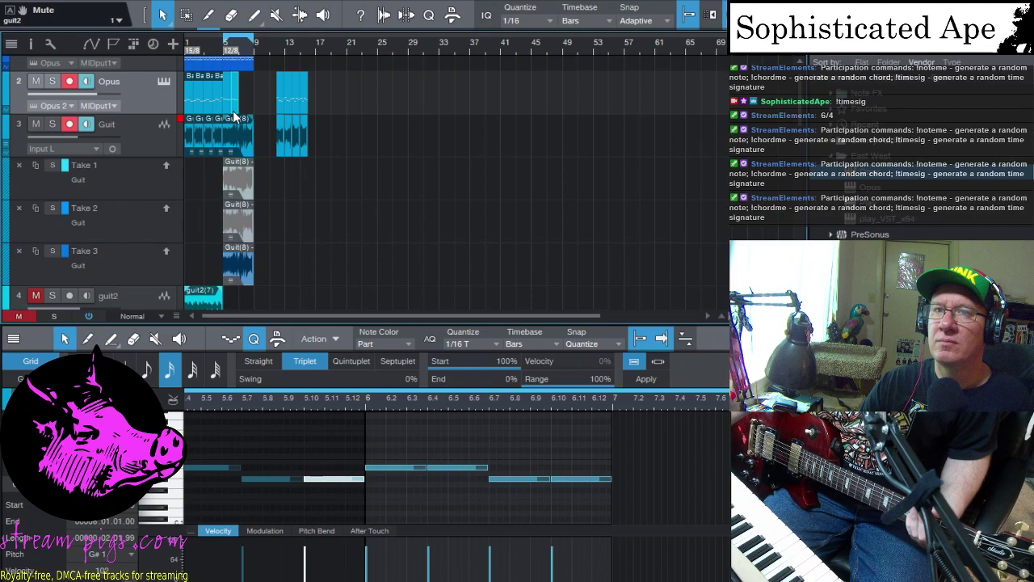
left_click(236, 106)
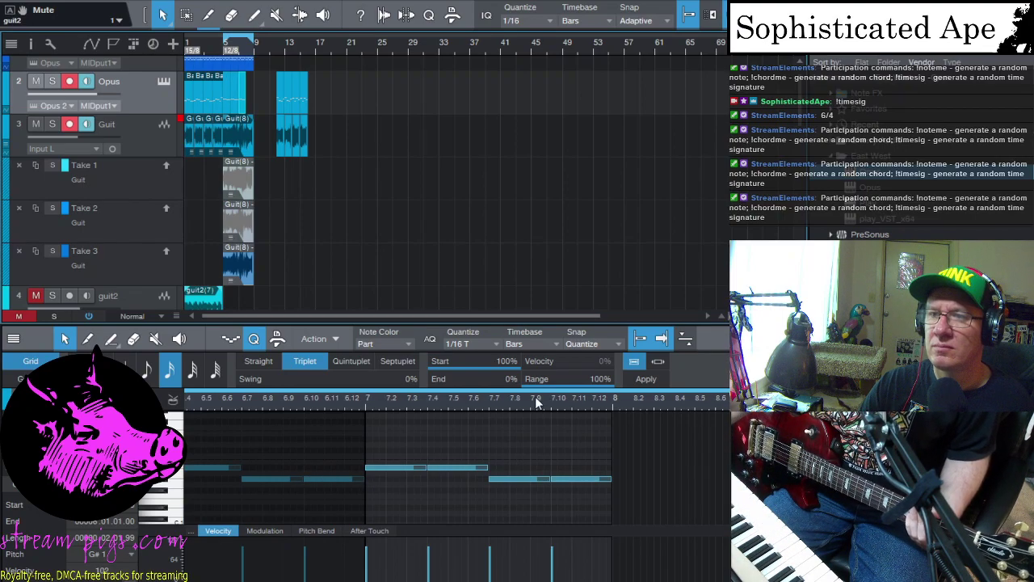
Step: Lower all four bass notes of bar 7 to D#1 and duplicate the part into bar 8
left_click_drag(613, 493, 396, 507)
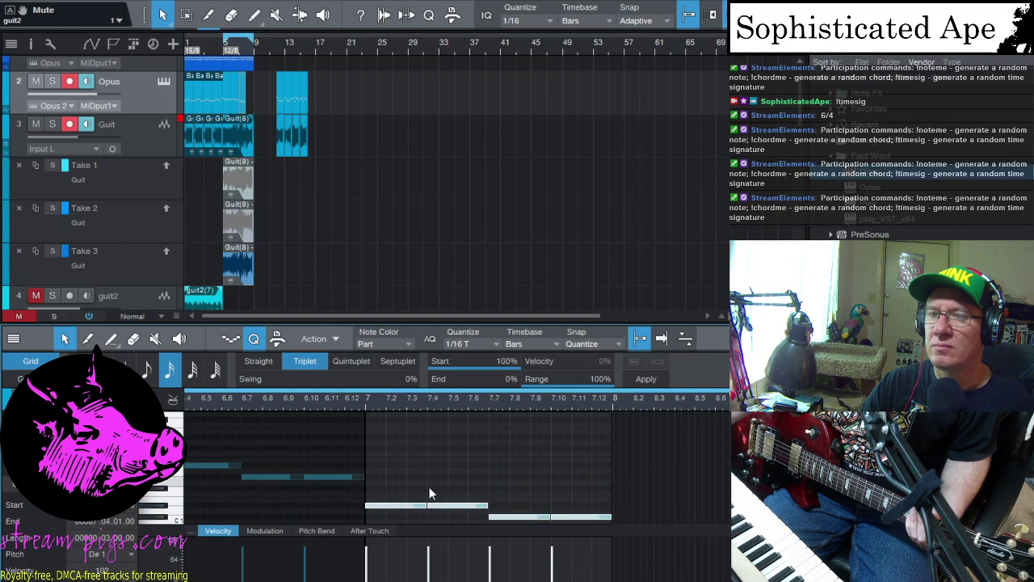
left_click(521, 517)
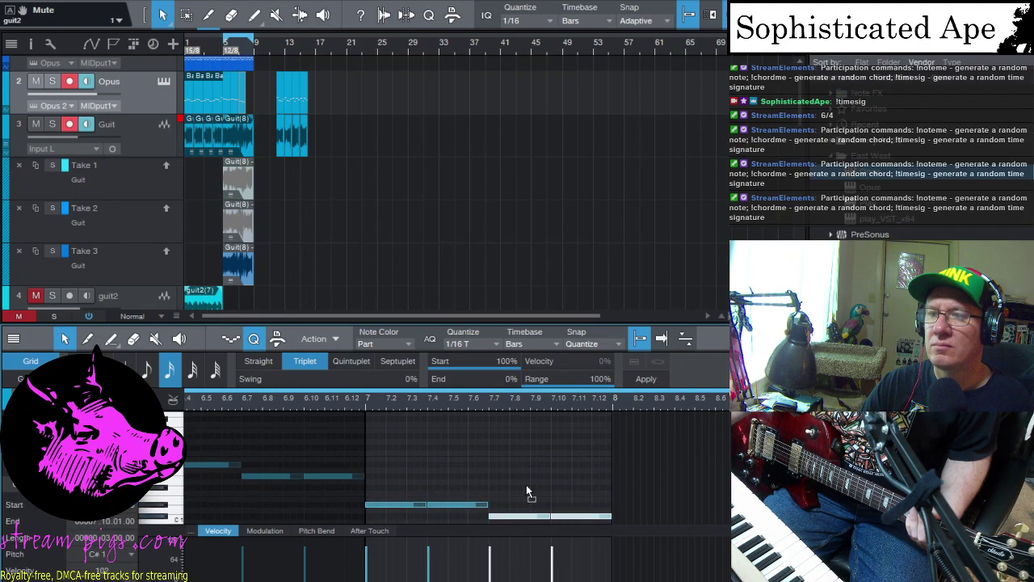
key("shift+Up")
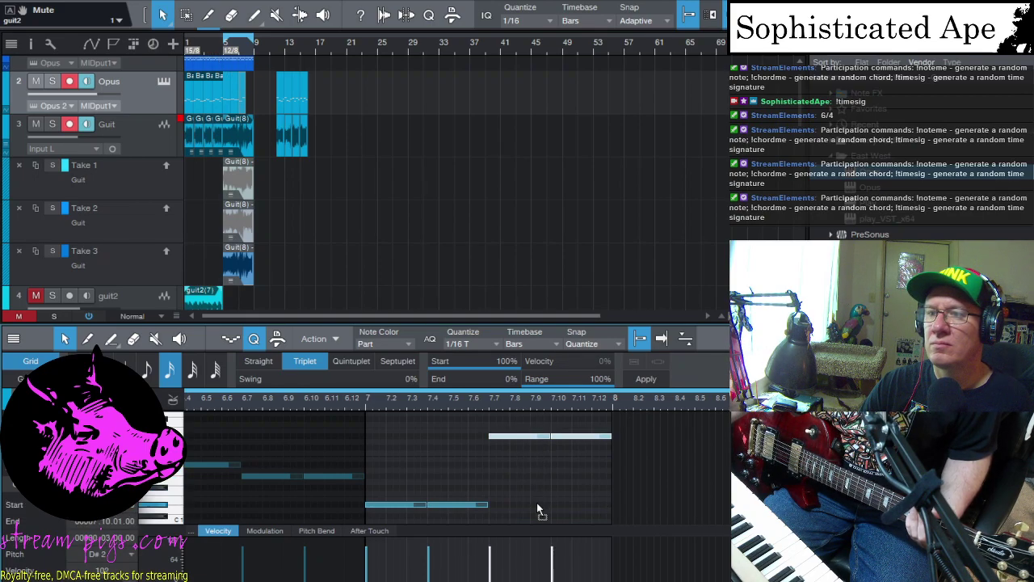
key("ctrl+z")
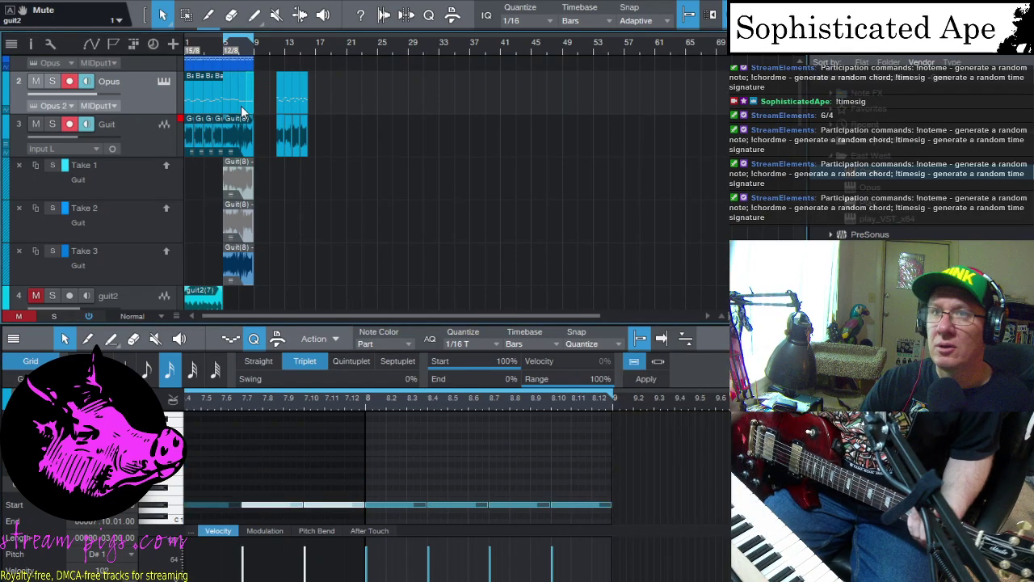
Step: Raise the last two bass notes of bar 8 by an octave to D#2
left_click(572, 513)
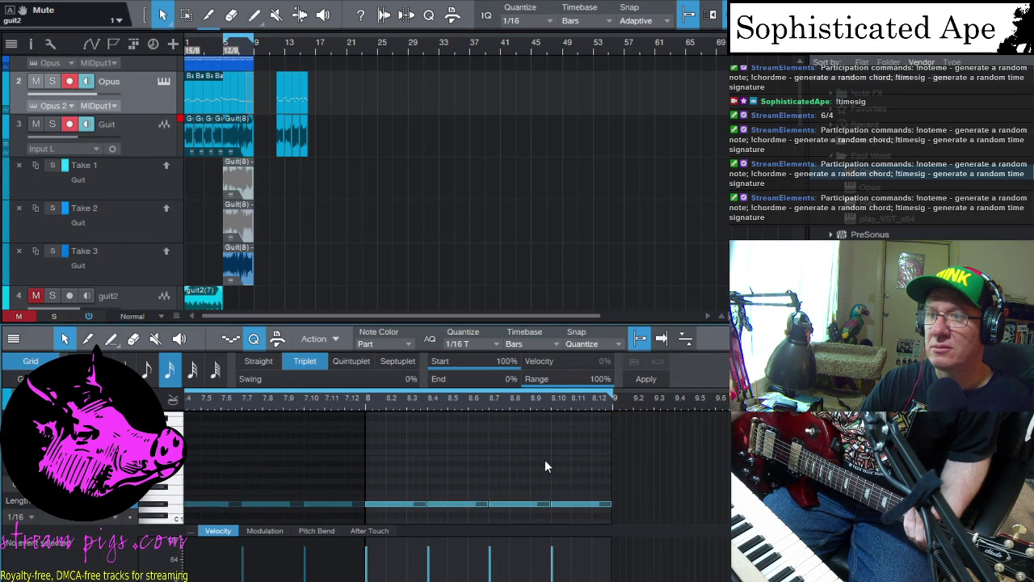
left_click_drag(529, 506, 551, 509)
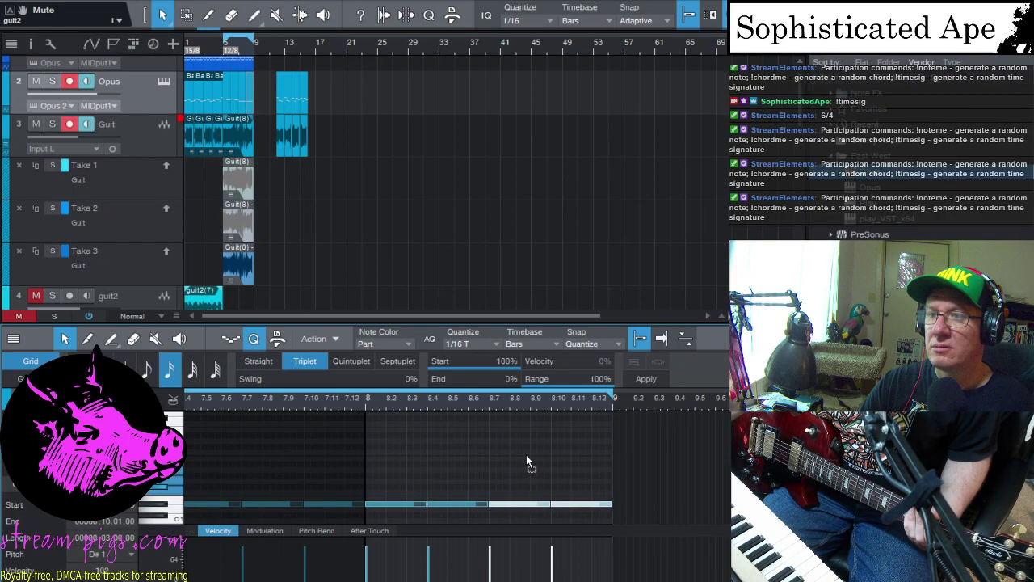
key("shift+Up")
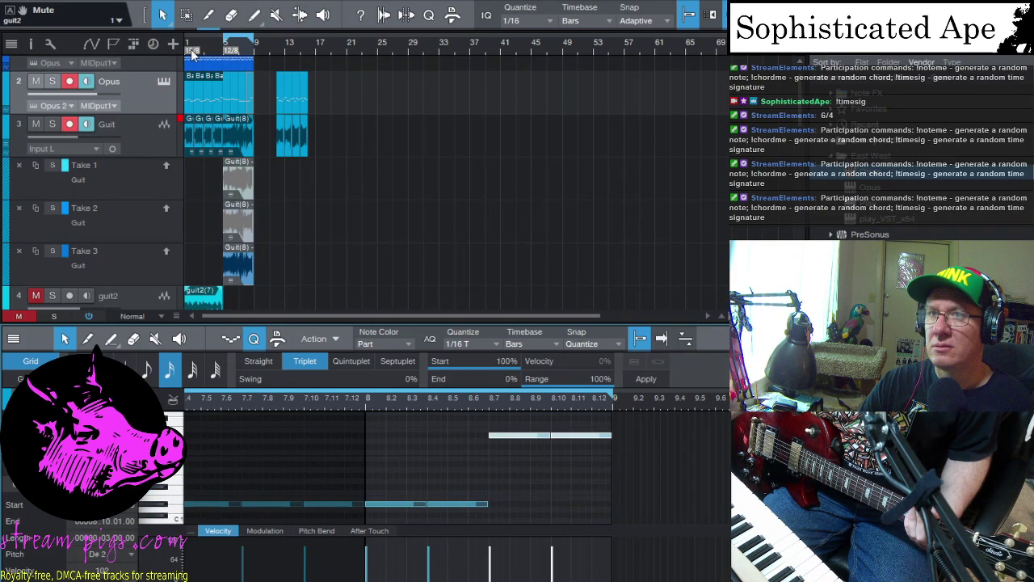
Step: Extend the loop to cover bars 1 to 8 and replace the bar 7 bass part with a copy of bar 6
left_click(222, 49)
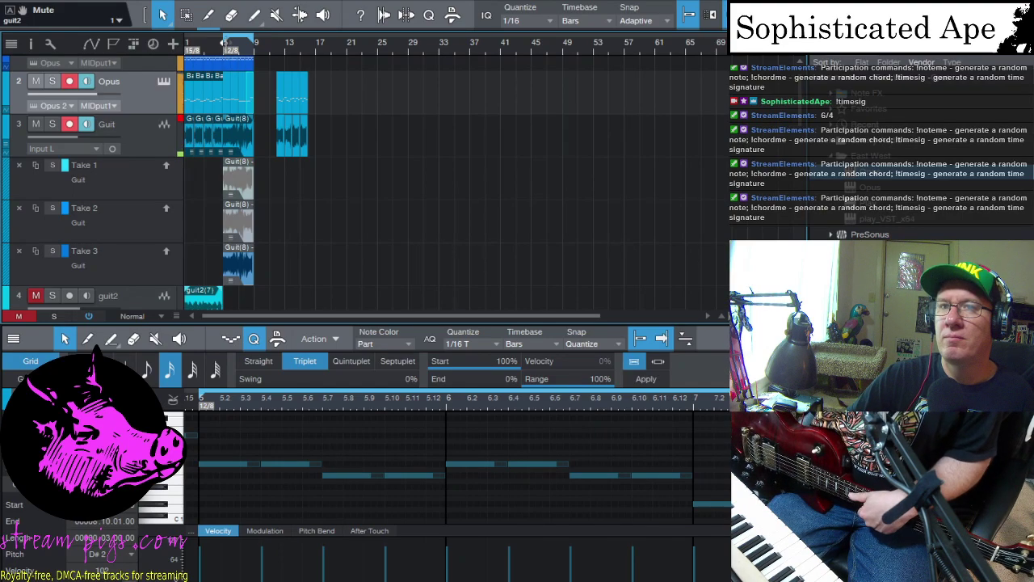
left_click(189, 45)
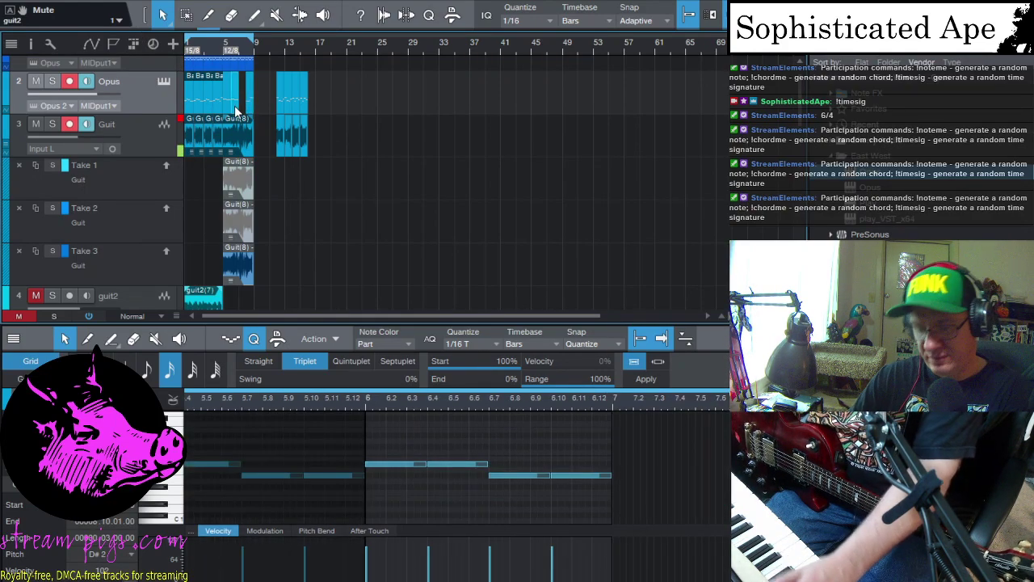
left_click(225, 44)
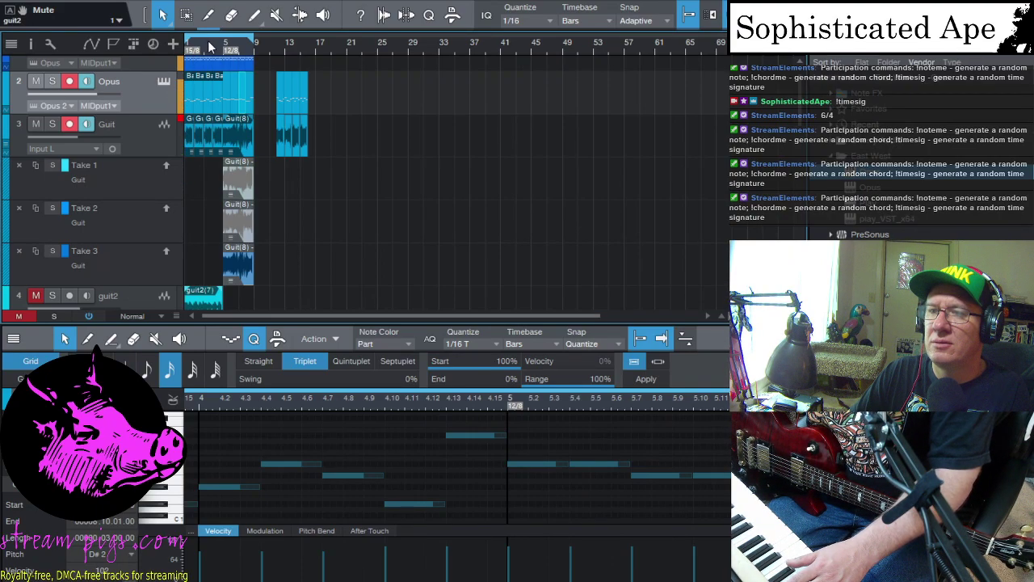
Step: Lower the last bass note of bar 4 to A1
left_click(470, 435)
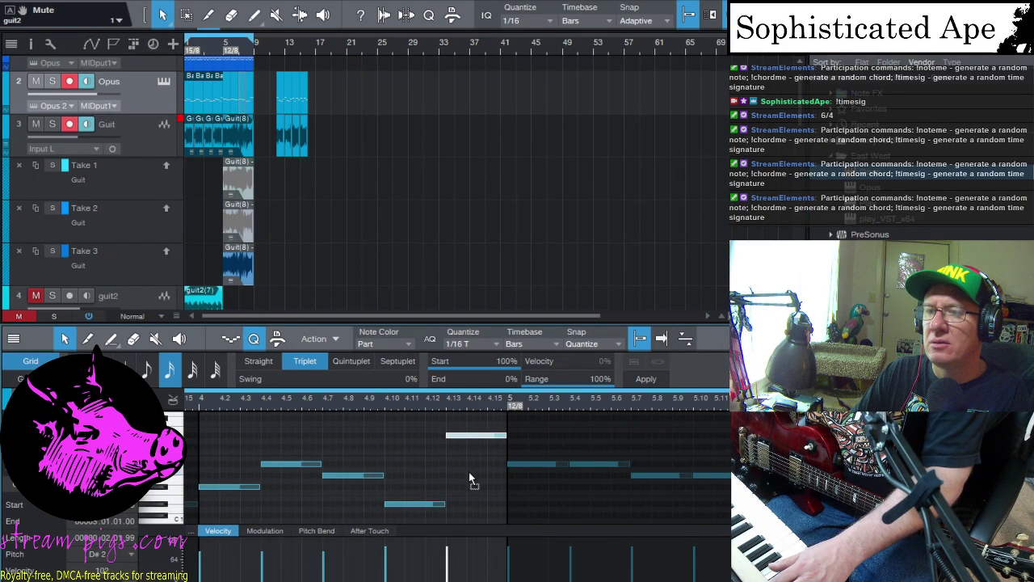
key("Down")
key("Down")
key("Down")
key("Down")
key("Down")
key("Down")
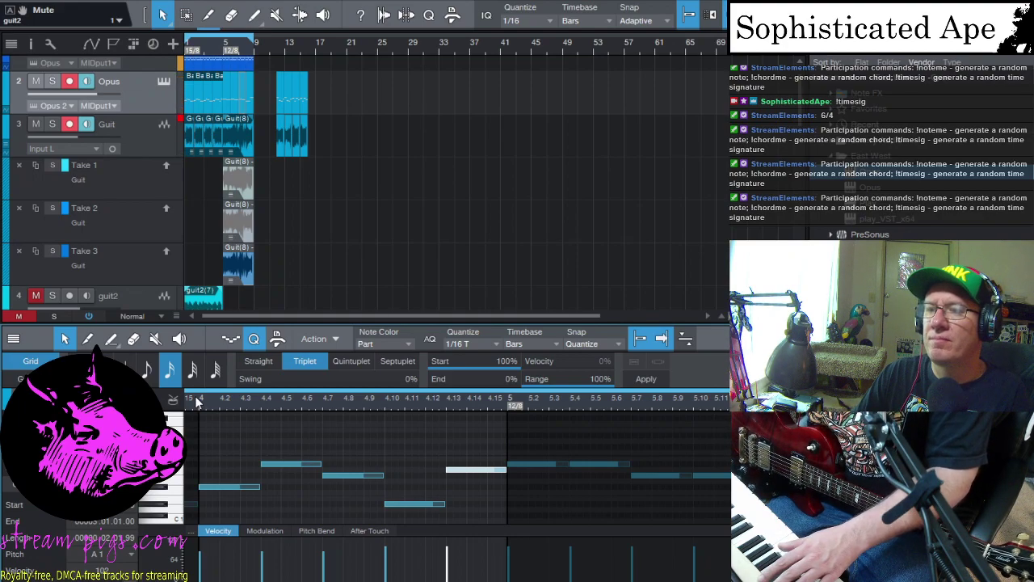
Step: Play the bass line through the loop and open the bar 1 drum part of the first Opus track
scroll(196, 402, "right", 5)
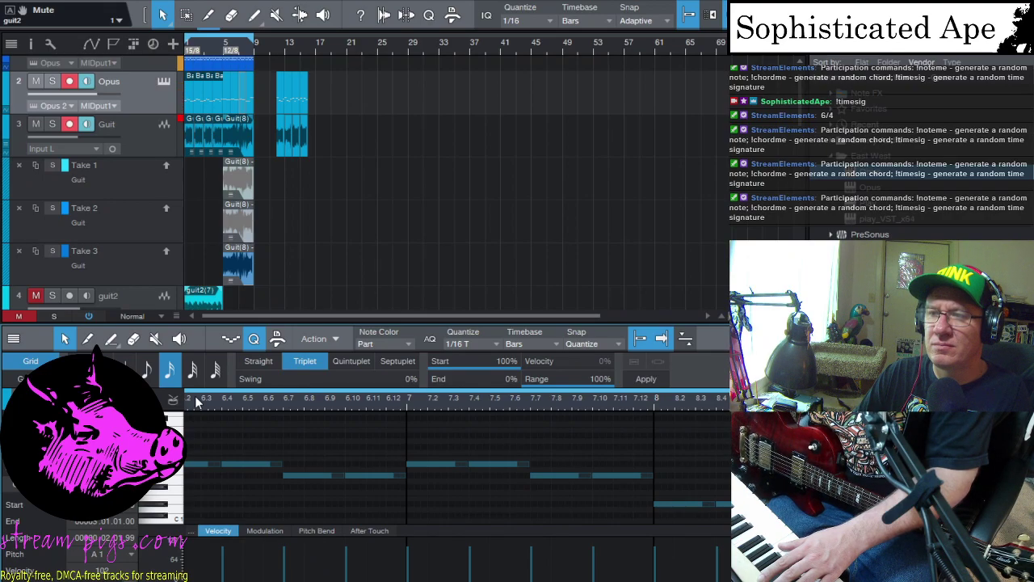
scroll(196, 402, "left", 6)
scroll(196, 402, "left", 6)
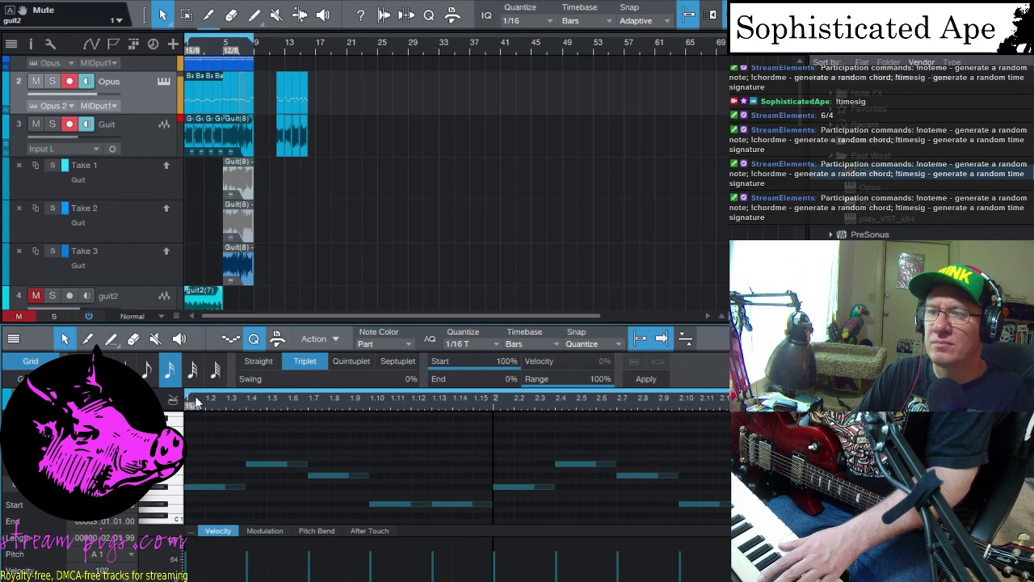
scroll(195, 403, "right", 3)
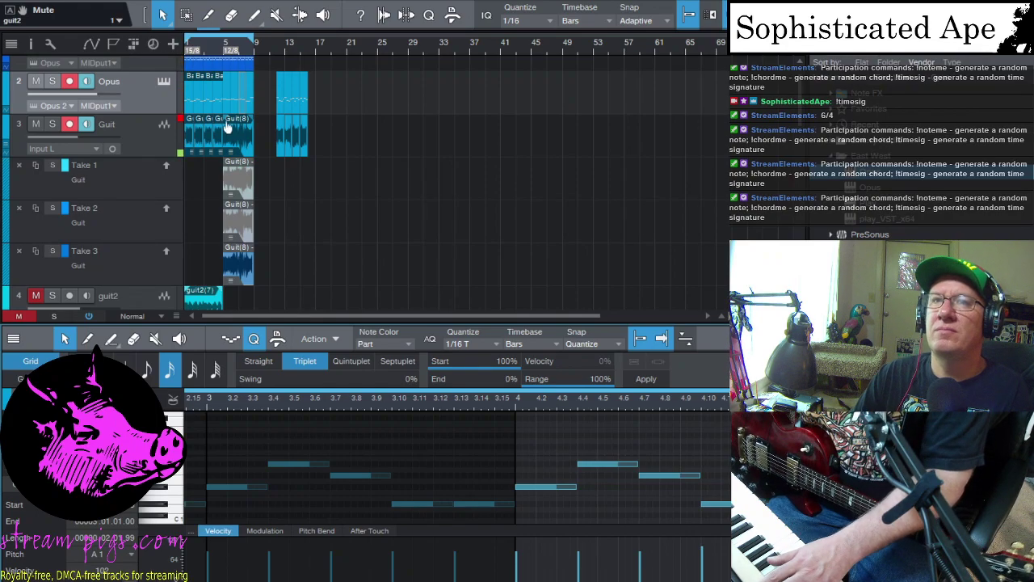
scroll(209, 119, "up", 1)
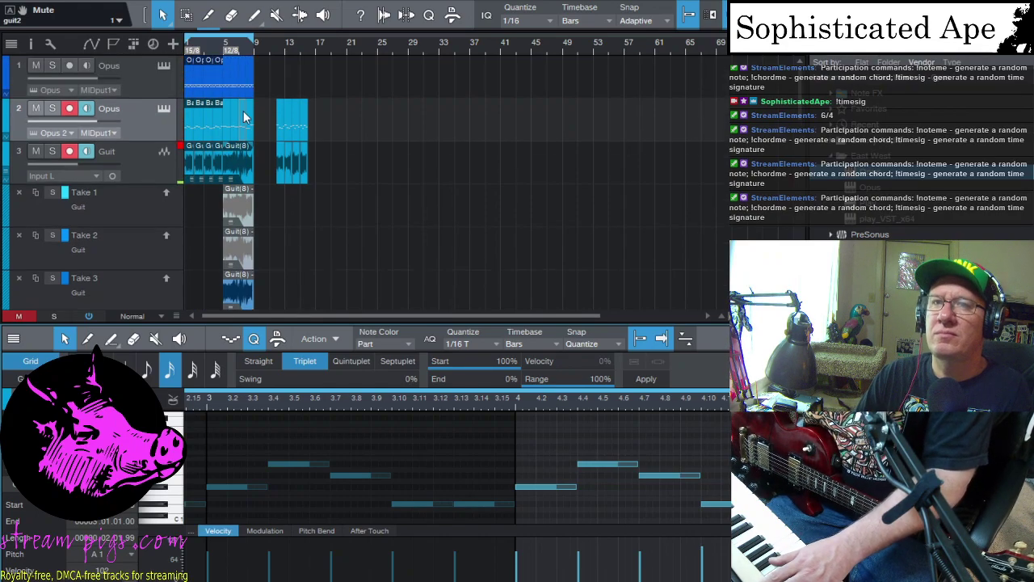
left_click(188, 87)
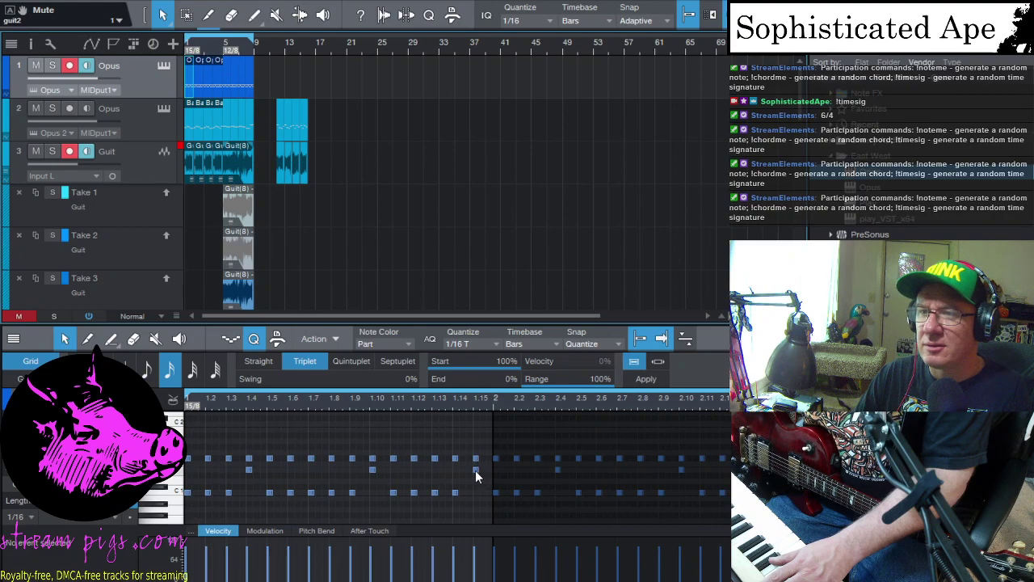
Step: Move bar 1's last snare hit to beat 13 and put kick notes on C1 at beats 14 and 15
left_click_drag(475, 470, 474, 494)
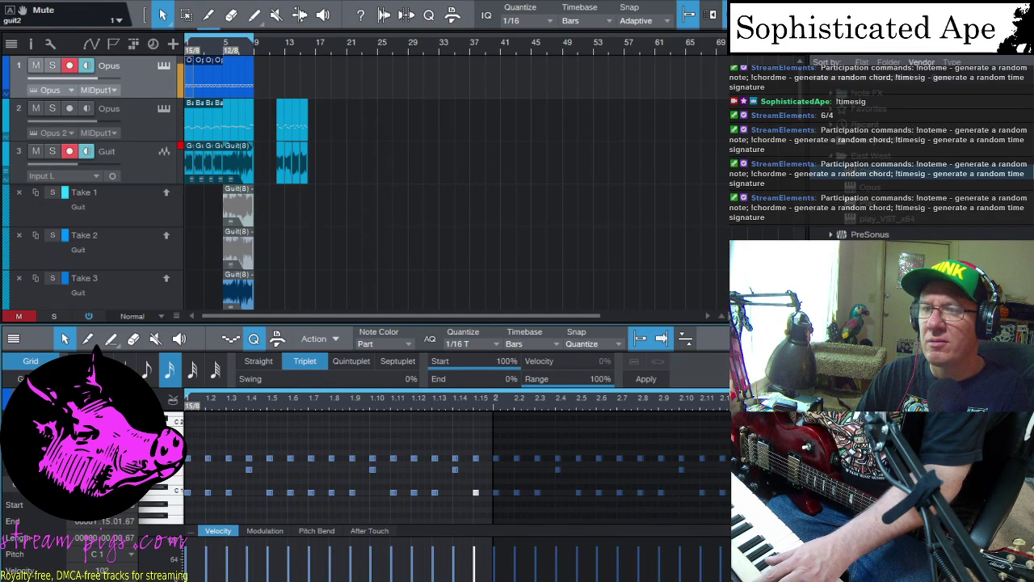
left_click(453, 470)
left_click_drag(453, 470, 455, 491)
left_click(434, 492)
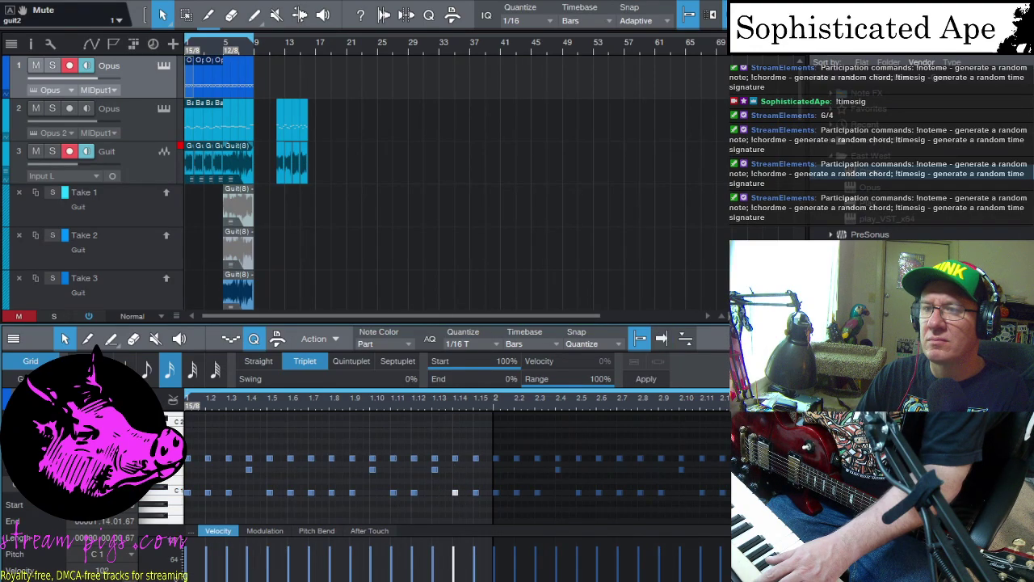
key("f")
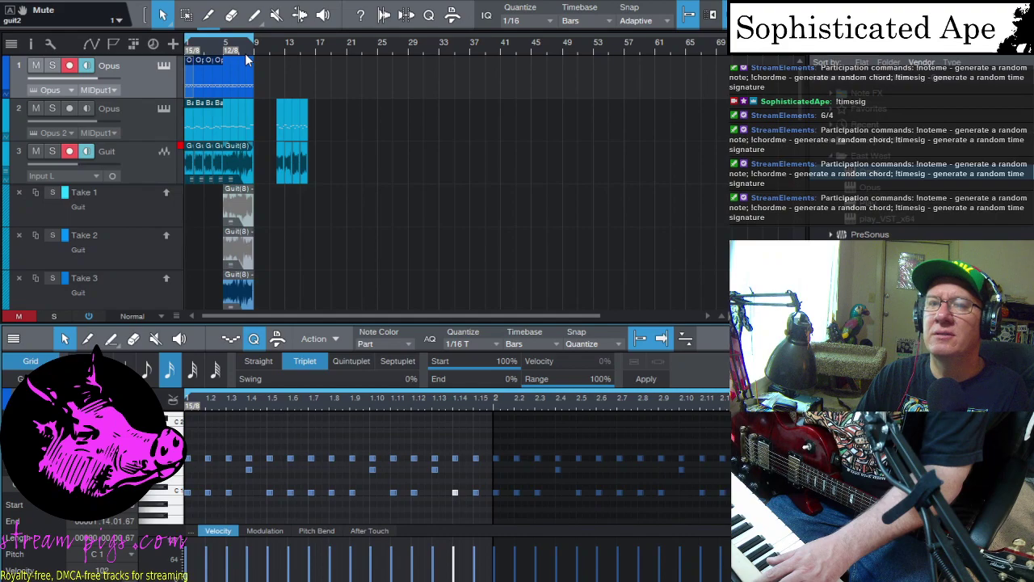
Step: Replace the drum parts after bar 1 with copies of the revised bar 1 part, ending with the copy that starts at bar 5
left_click(234, 81)
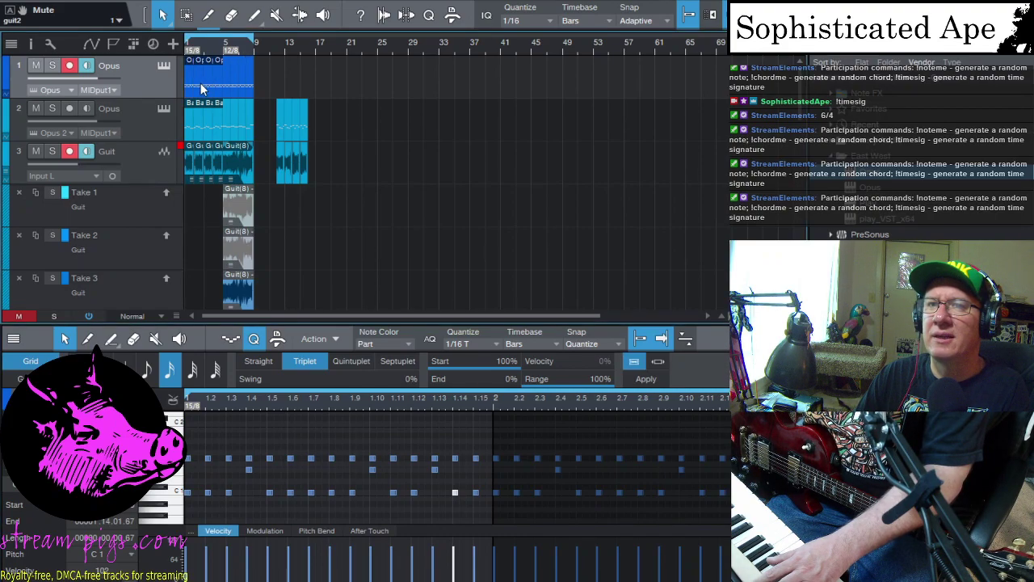
key("ctrl+z")
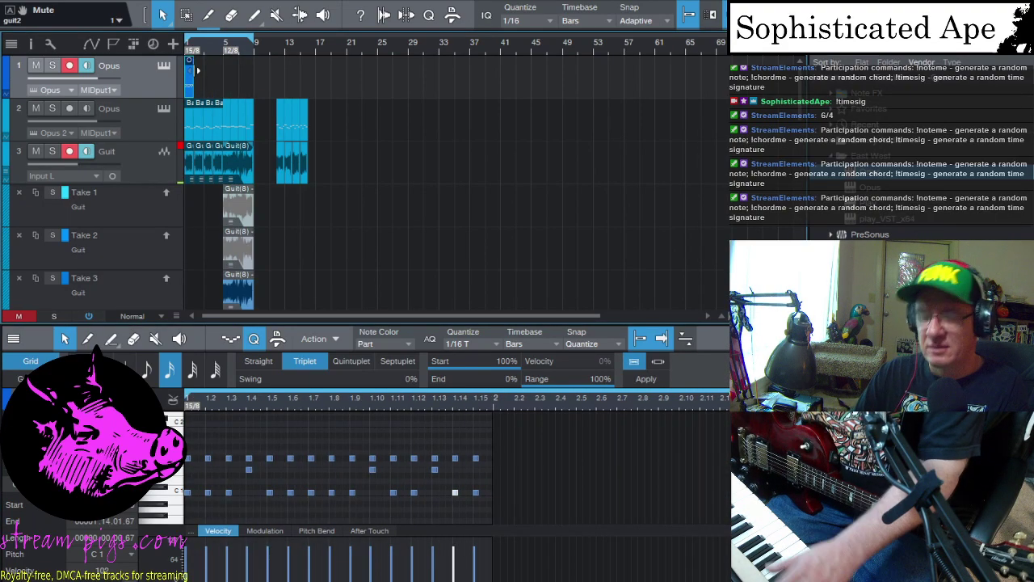
key("ctrl+y")
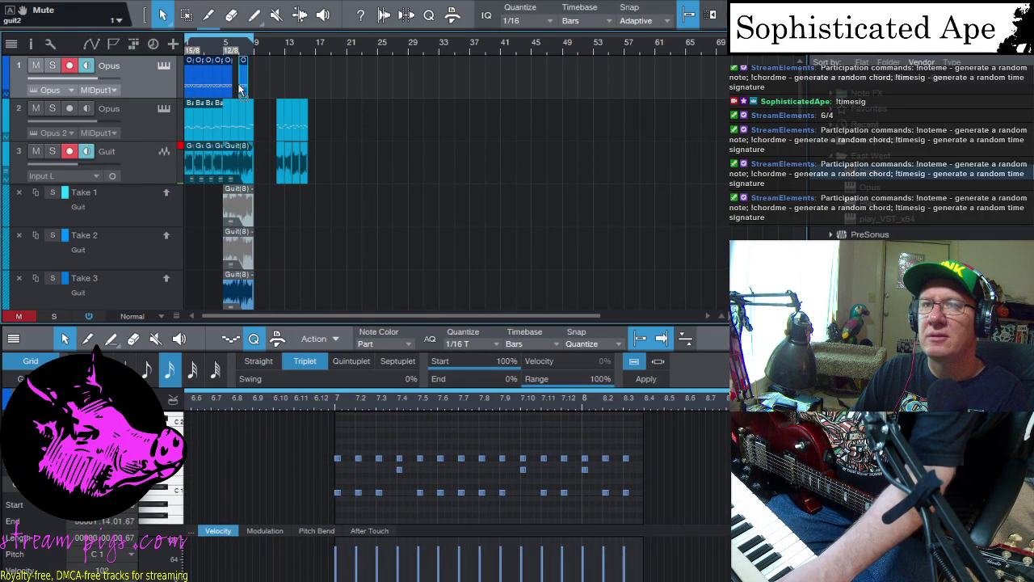
left_click_drag(239, 89, 259, 91)
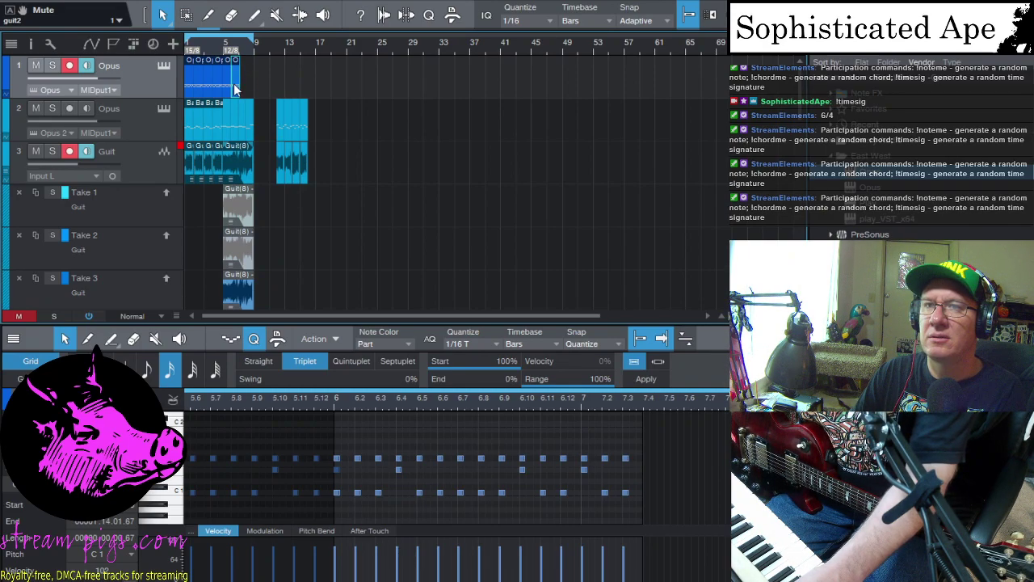
left_click_drag(235, 89, 228, 95)
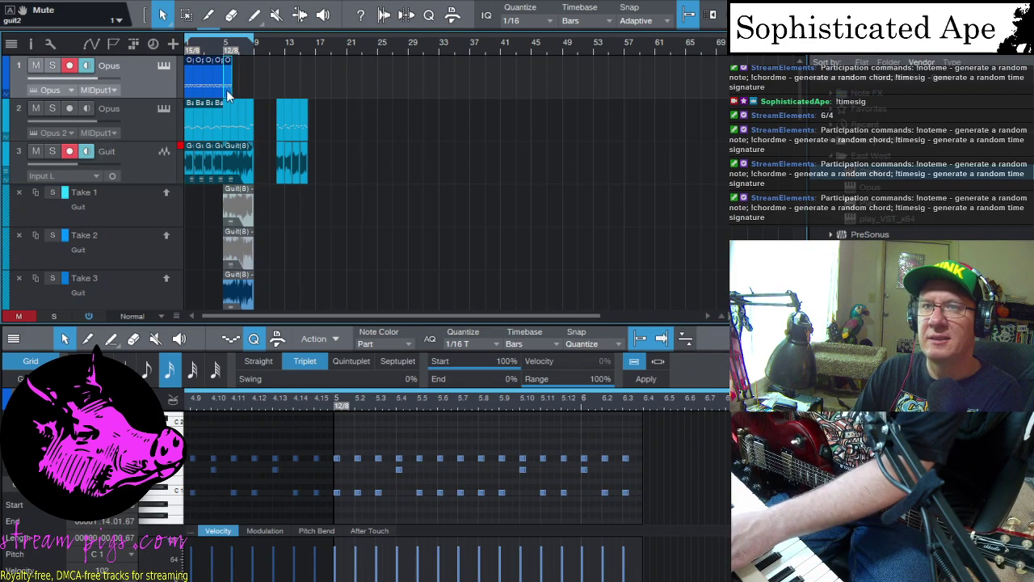
Step: Delete the bar 5 drum part's notes past beat 12 and shorten the part to one 12/8 bar
left_click_drag(651, 517, 585, 455)
key("Delete")
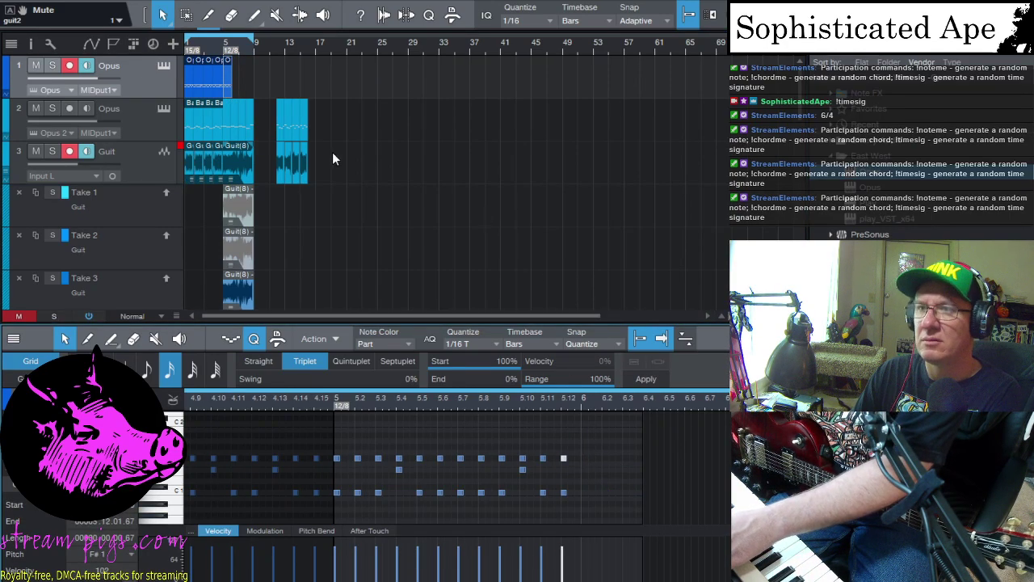
left_click_drag(238, 76, 237, 76)
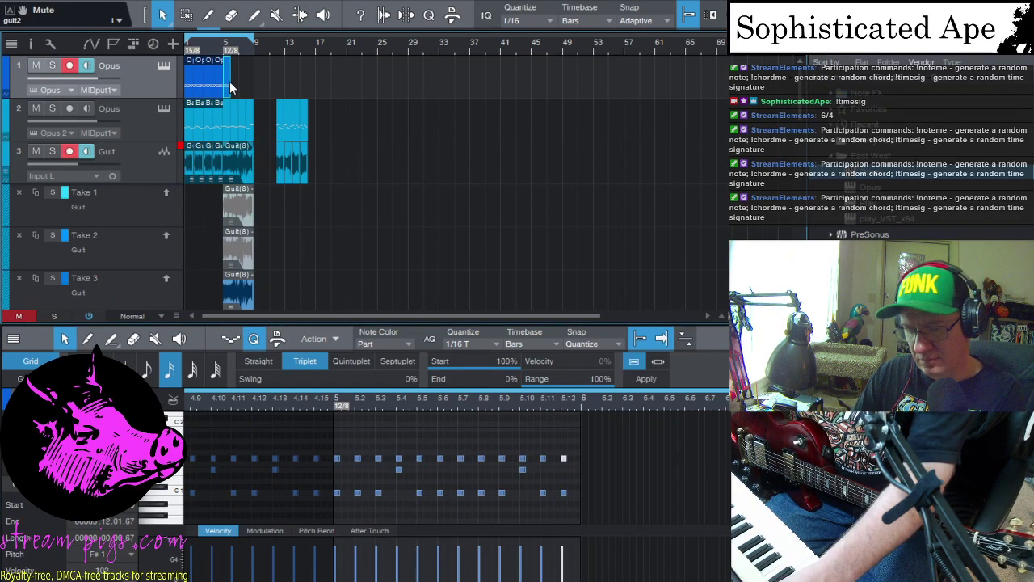
Step: Duplicate the shortened bar 5 drum part across bars 6 to 8 and play the groove through the loop
left_click_drag(230, 81, 253, 81)
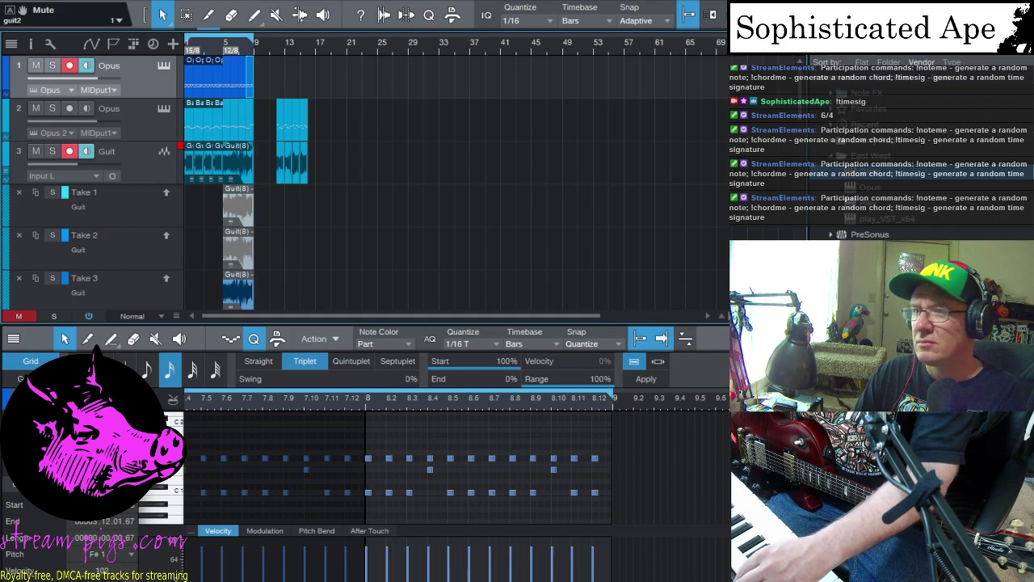
key("space")
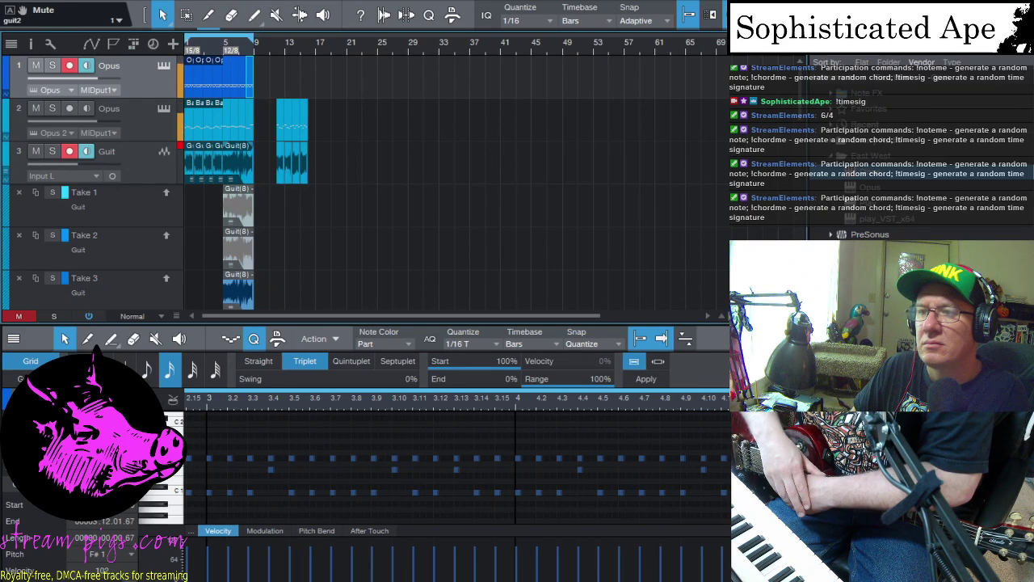
scroll(457, 460, "right", 5)
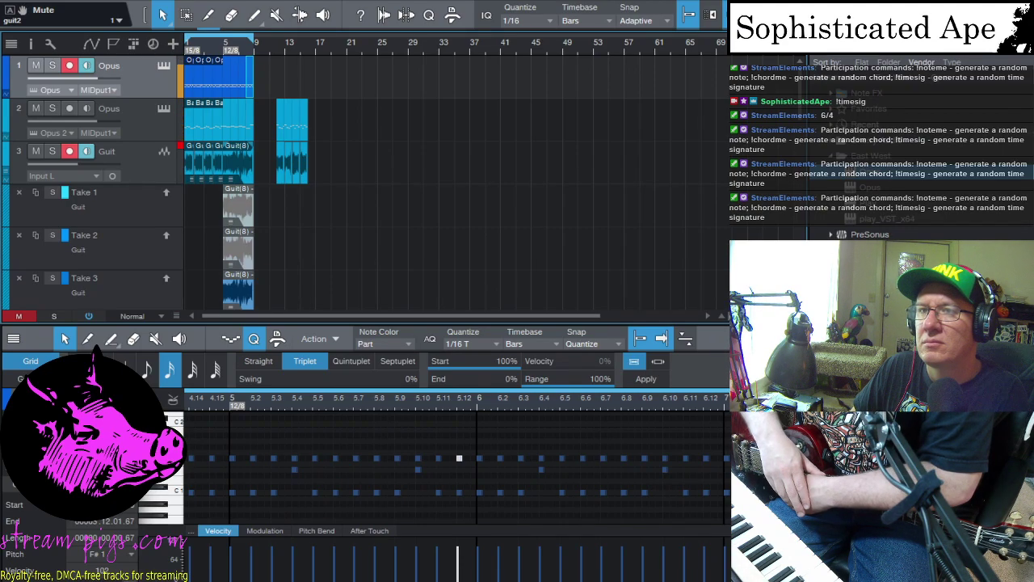
scroll(459, 458, "right", 6)
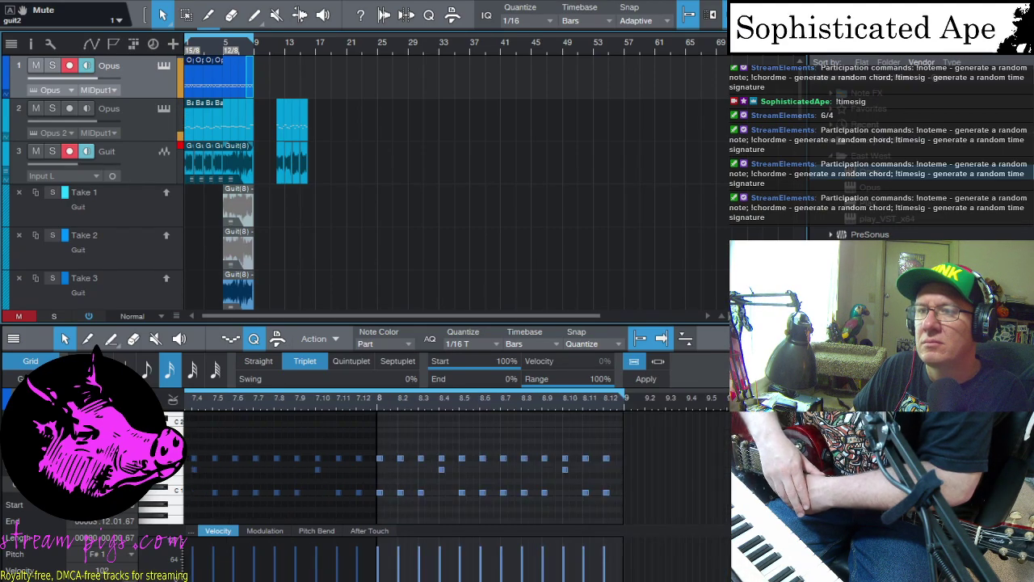